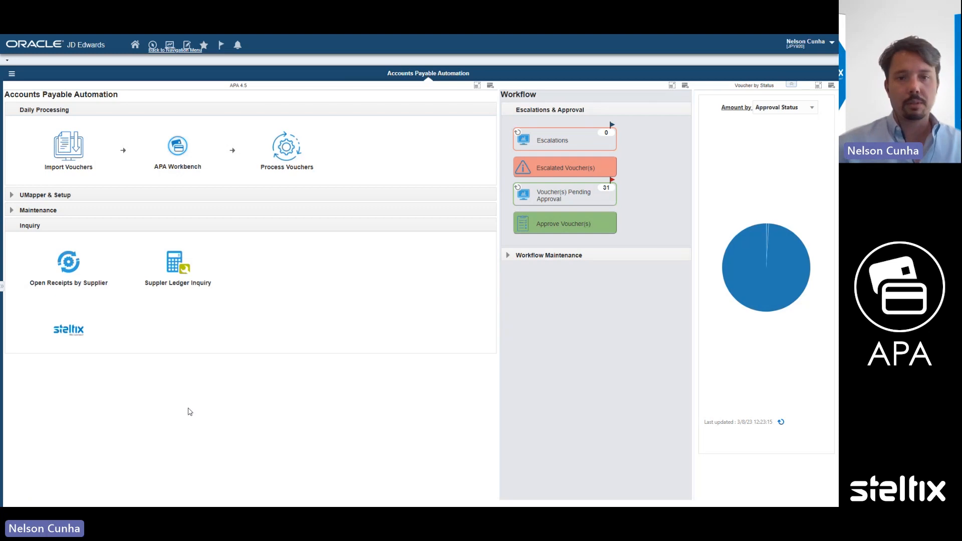
Open the APA Workbench and display the first voucher's XML document in the document viewer.
key("ctrl+plus")
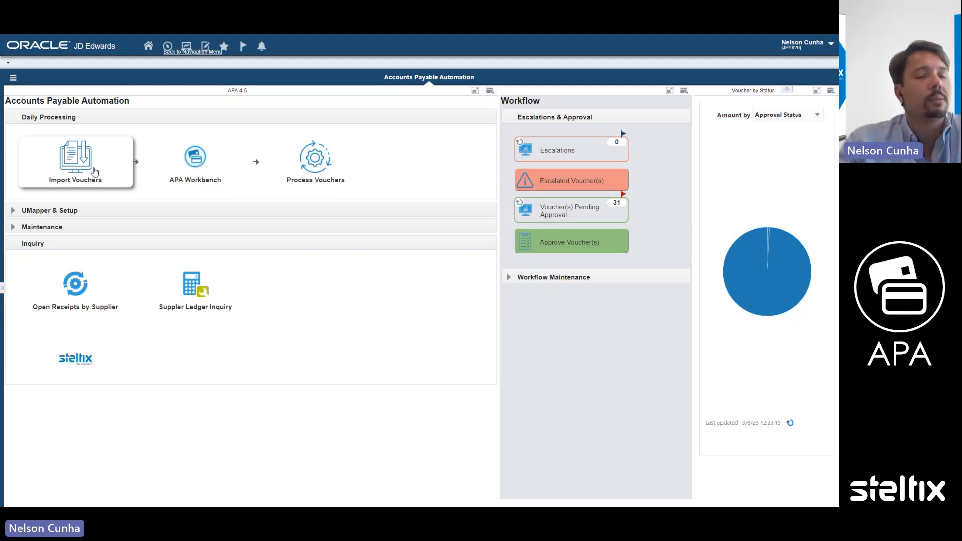
left_click(200, 164)
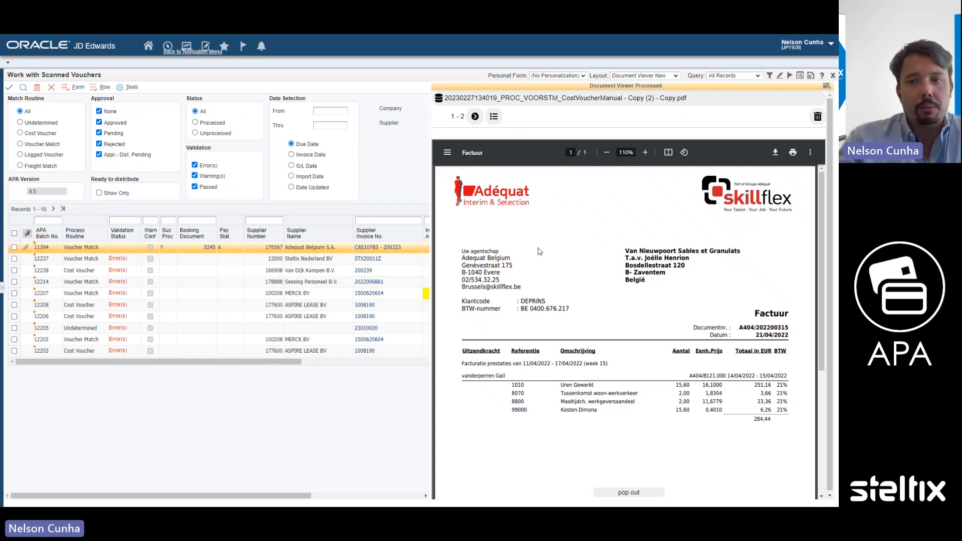
left_click(493, 116)
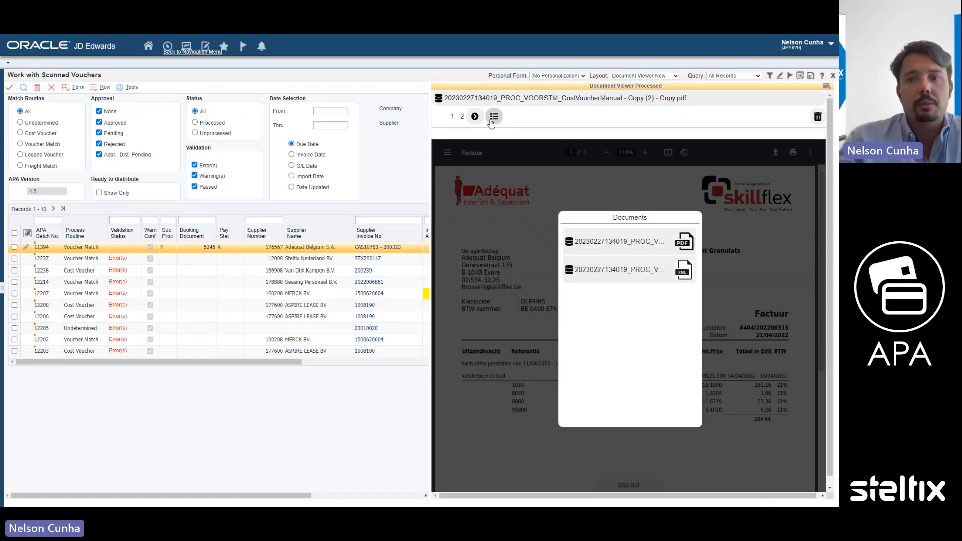
left_click(576, 269)
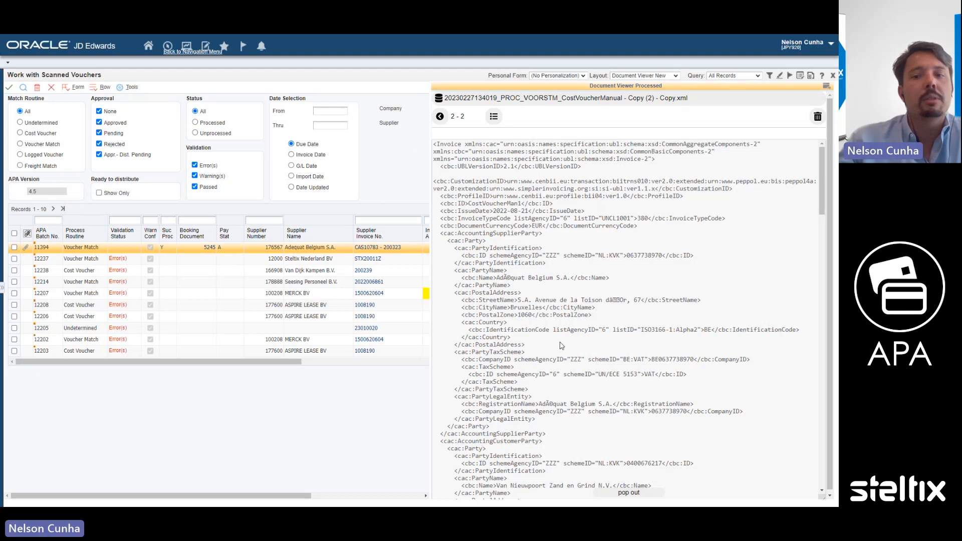
View the voucher's XML document in a separate pop-out window and close that window.
left_click(640, 495)
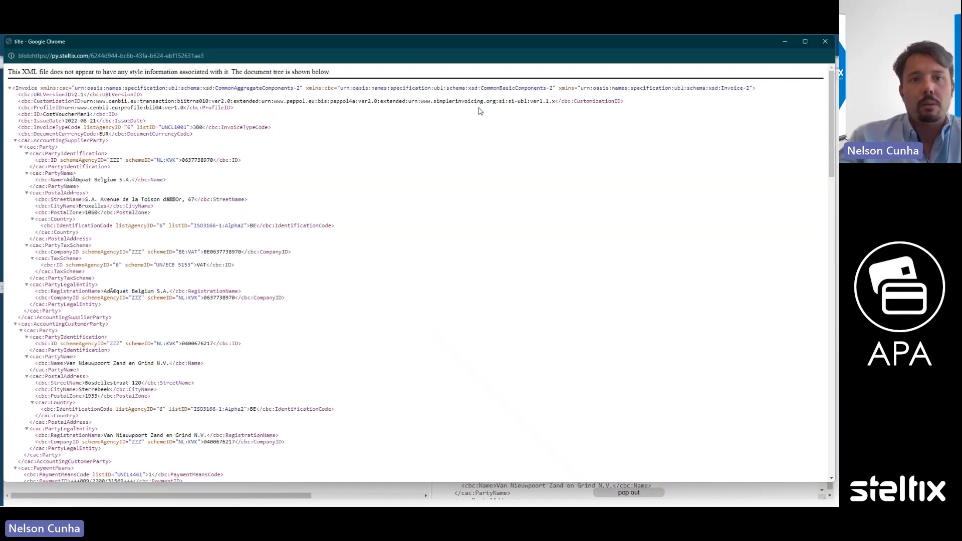
left_click_drag(353, 44, 368, 117)
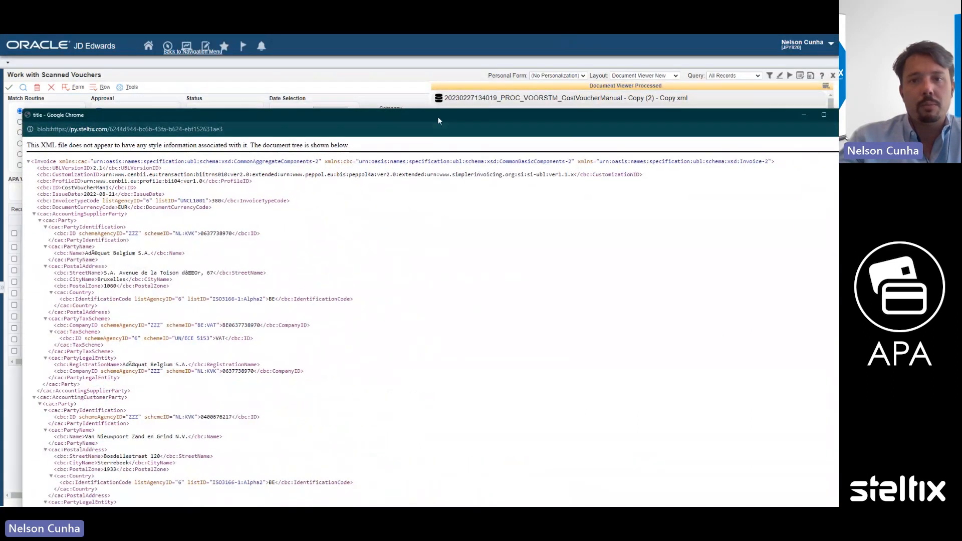
left_click(725, 126)
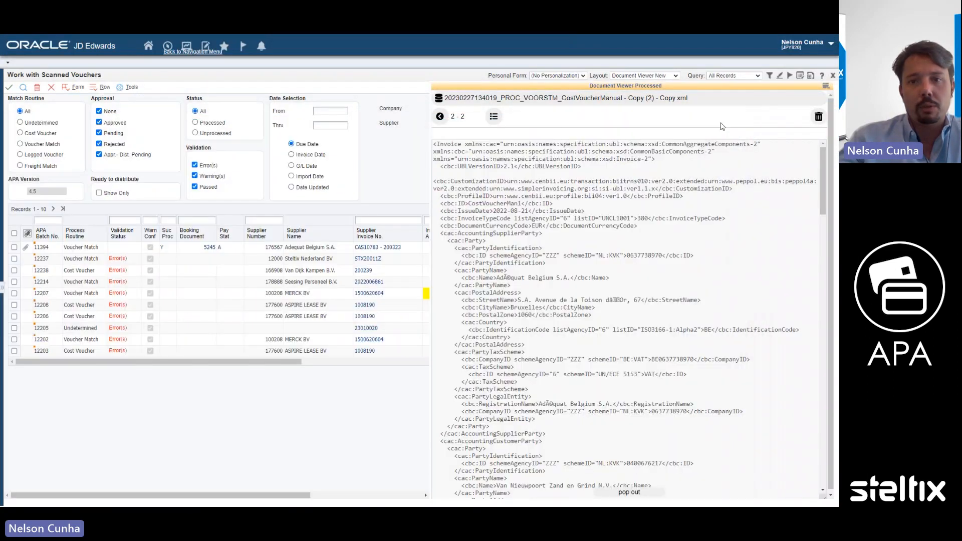
Switch the document viewer to the voucher's PDF invoice, view it in a separate window and close that window.
left_click(493, 116)
left_click(603, 241)
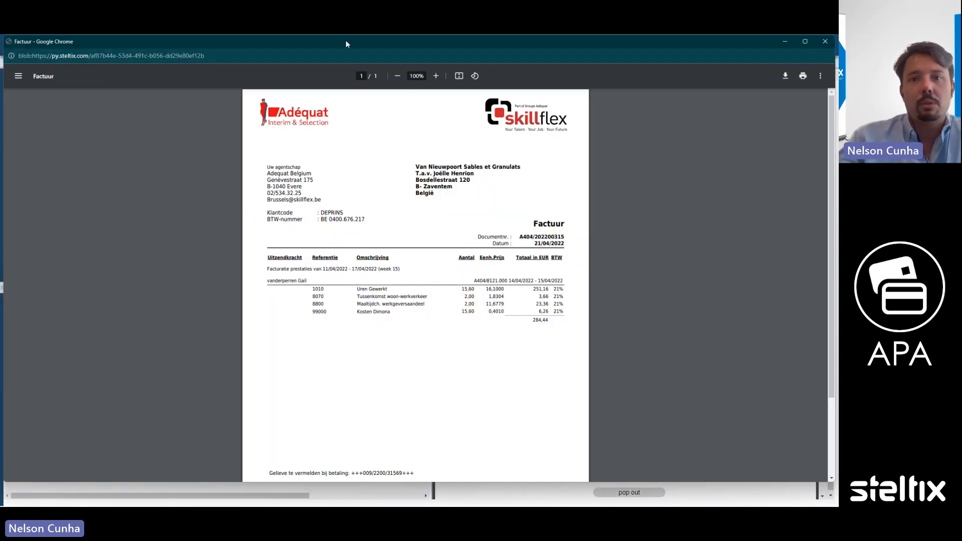
left_click_drag(345, 44, 288, 98)
left_click(768, 99)
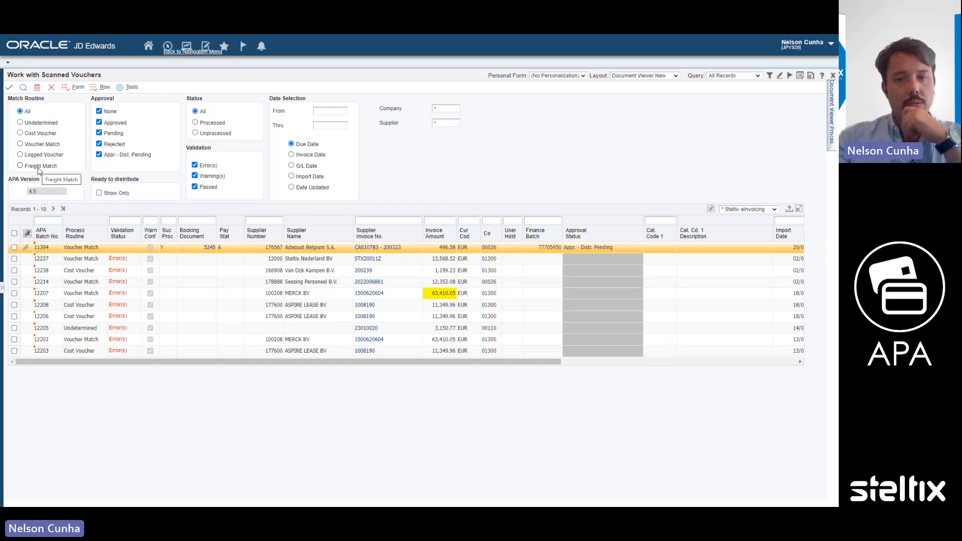
View the vouchers by match routine for Voucher Match, Cost Voucher and Undetermined, ending with the filter on Voucher Match.
left_click(29, 144)
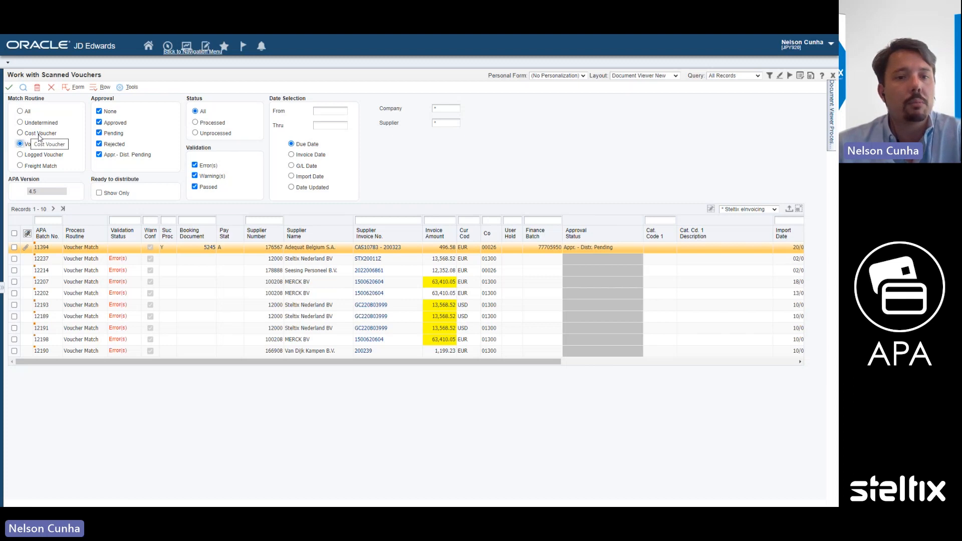
left_click(36, 133)
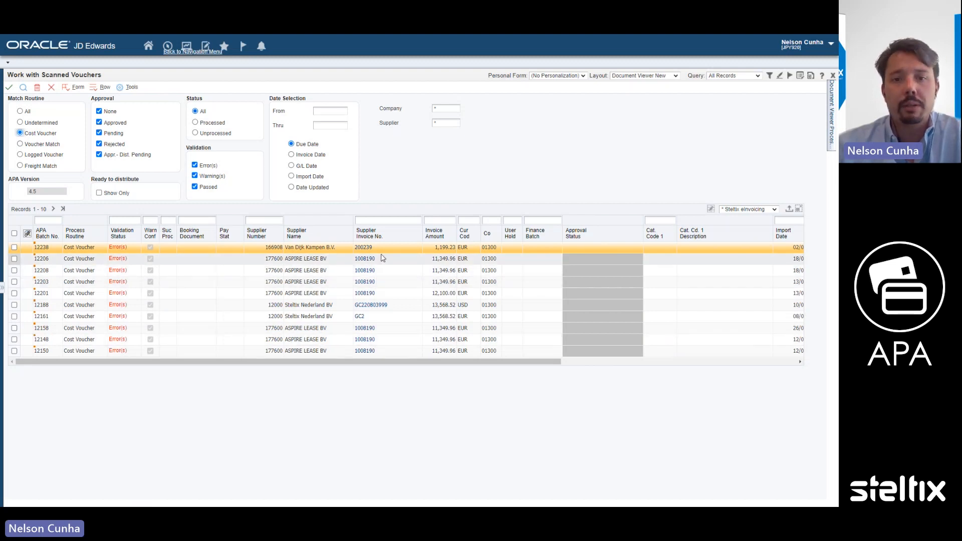
left_click(21, 123)
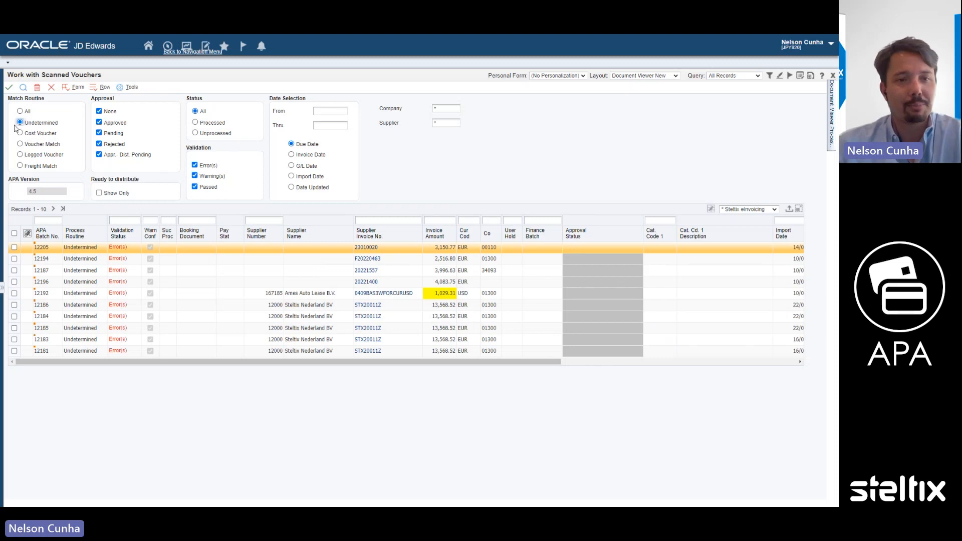
left_click(42, 145)
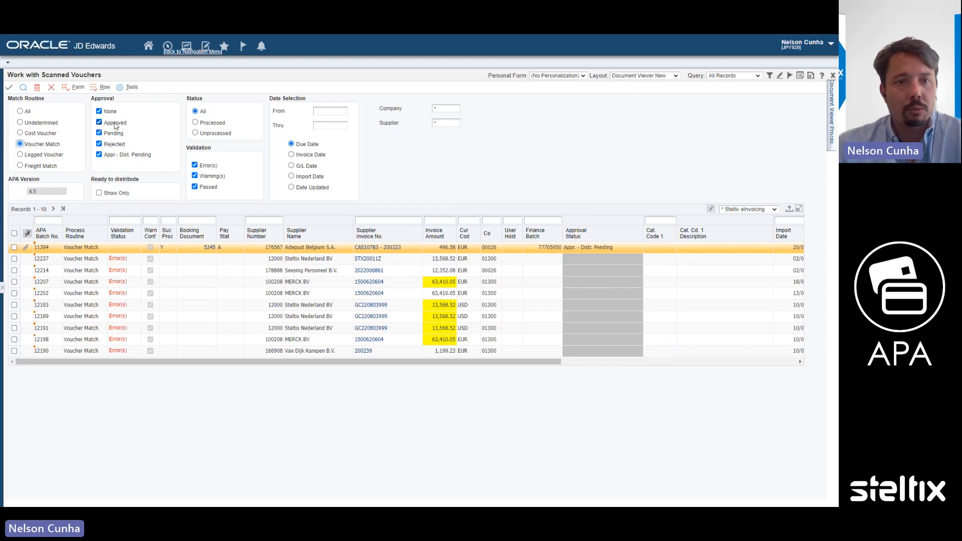
Limit the approval filter to Approved vouchers by excluding None, Pending, Rejected and Appr - Dist. Pending.
left_click(109, 112)
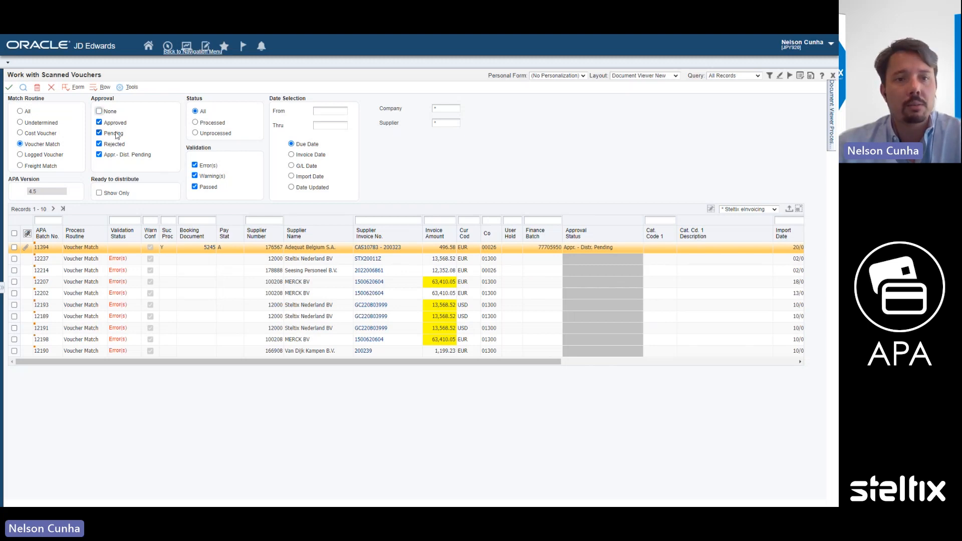
left_click(114, 134)
left_click(116, 155)
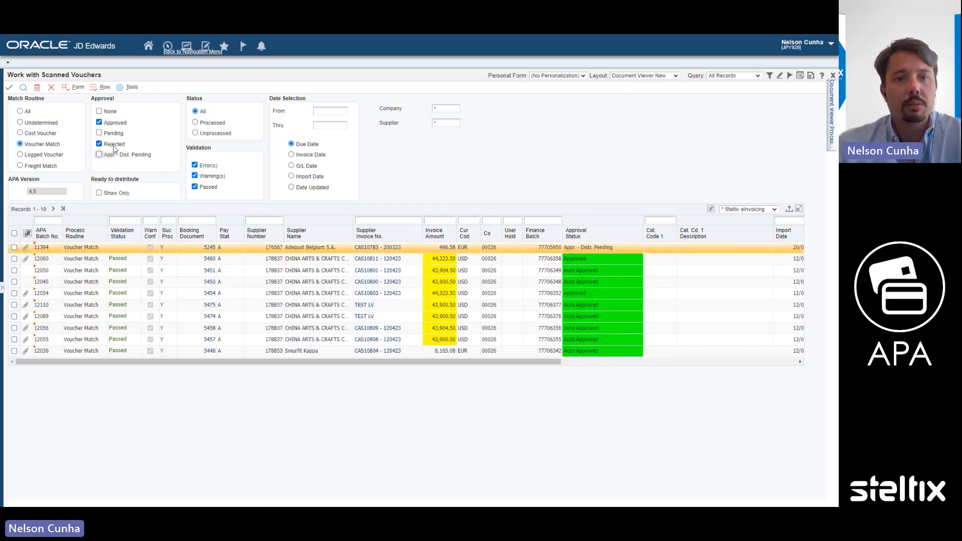
left_click(114, 145)
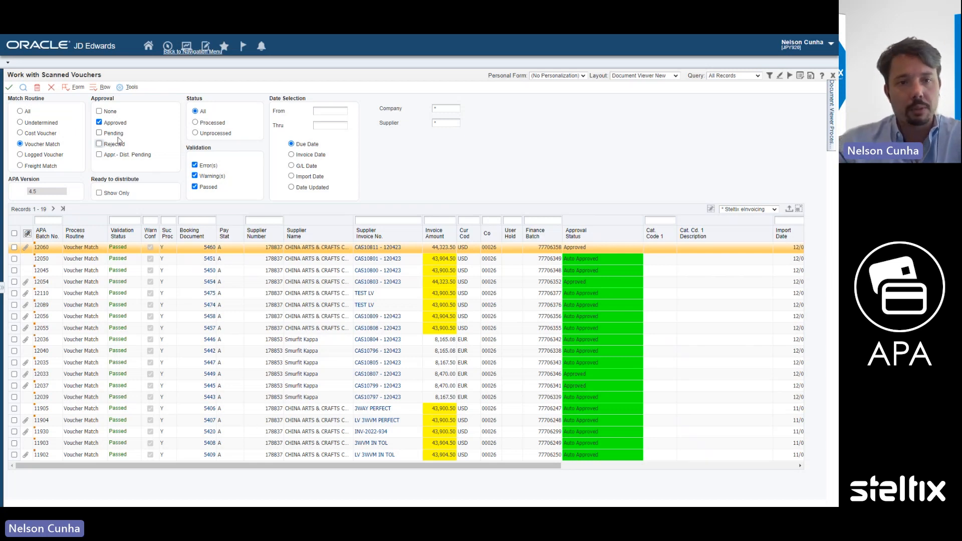
Switch the approval filter to show only Pending vouchers, followed by only Rejected vouchers.
left_click(112, 123)
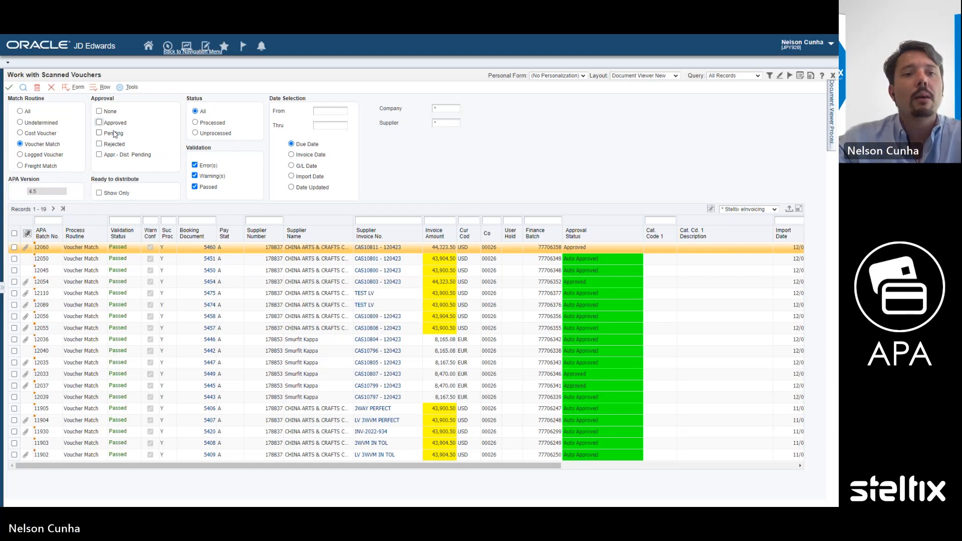
left_click(112, 133)
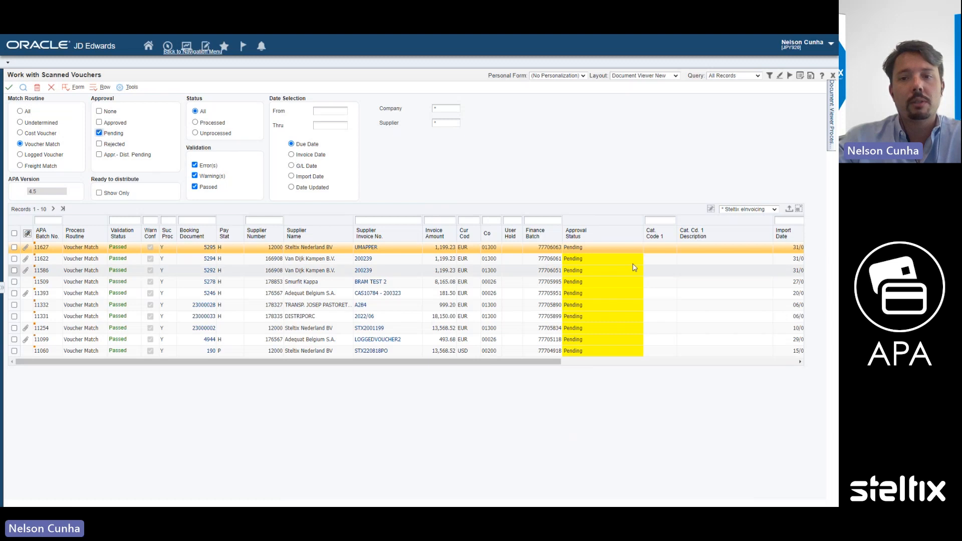
left_click(114, 144)
left_click(113, 135)
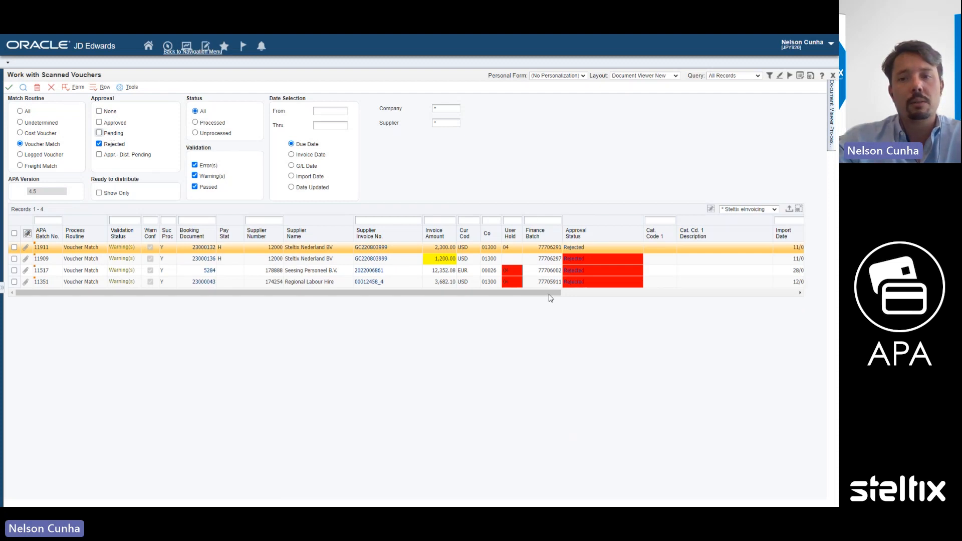
Include the None, Approved, Pending and Appr - Dist. Pending approval statuses in the voucher list again.
left_click(111, 112)
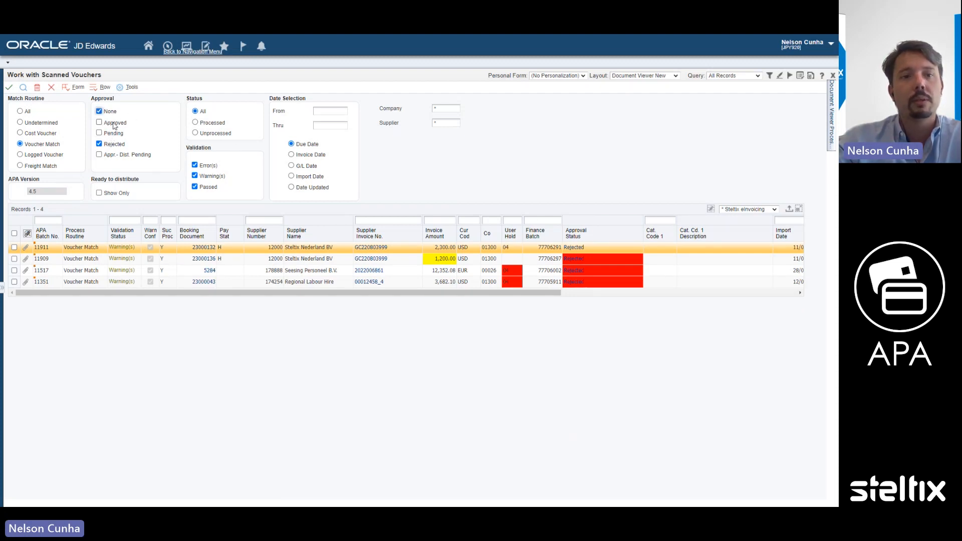
left_click(114, 123)
left_click(113, 134)
left_click(120, 156)
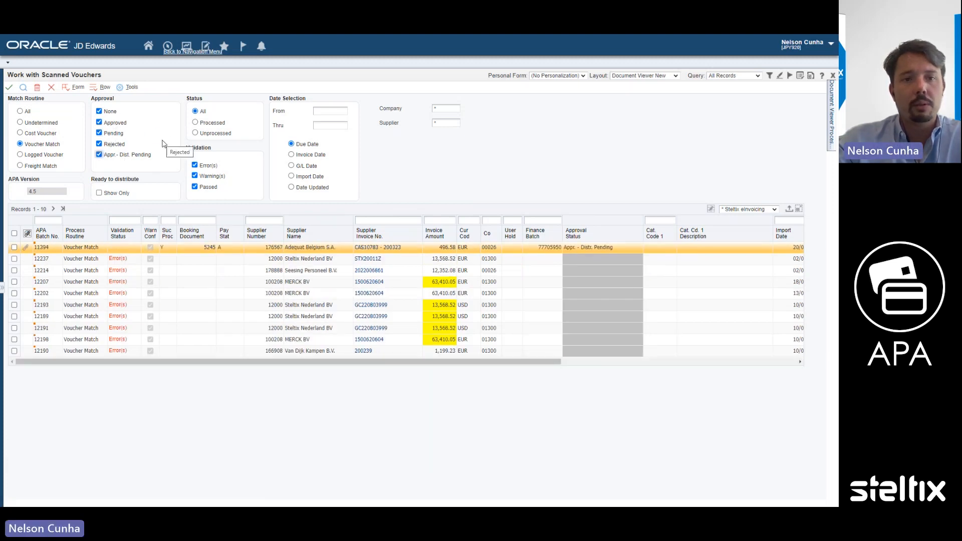
View the Processed vouchers and the Unprocessed vouchers, and return the status filter to All.
left_click(209, 126)
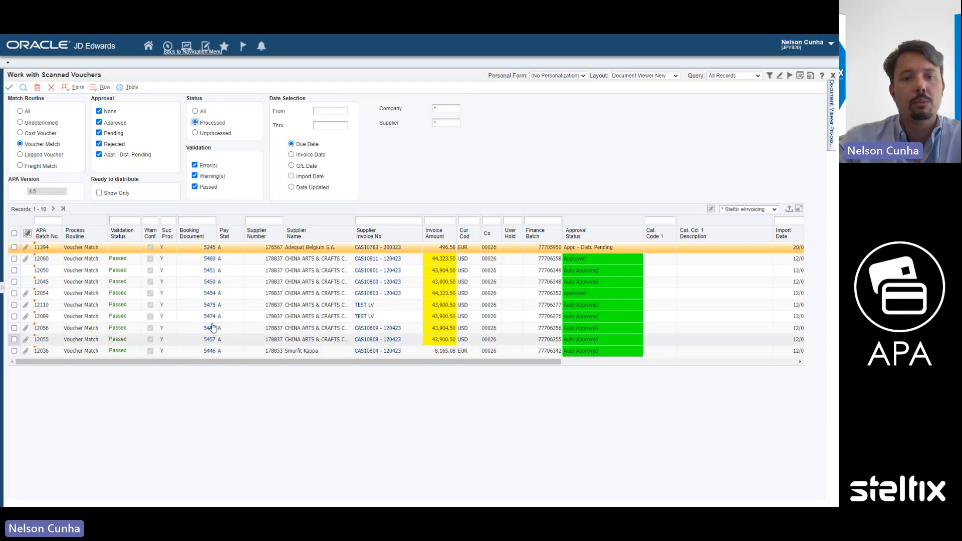
left_click(214, 133)
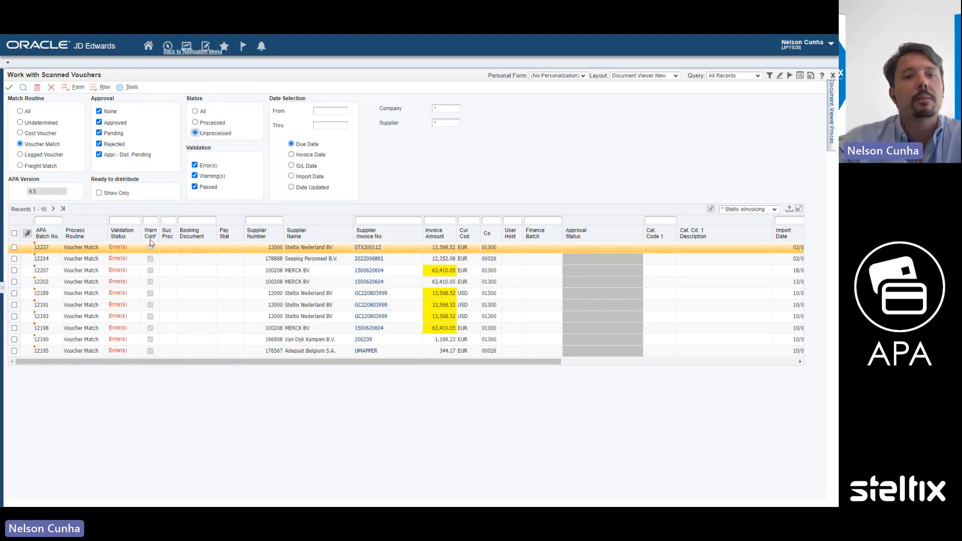
left_click(202, 112)
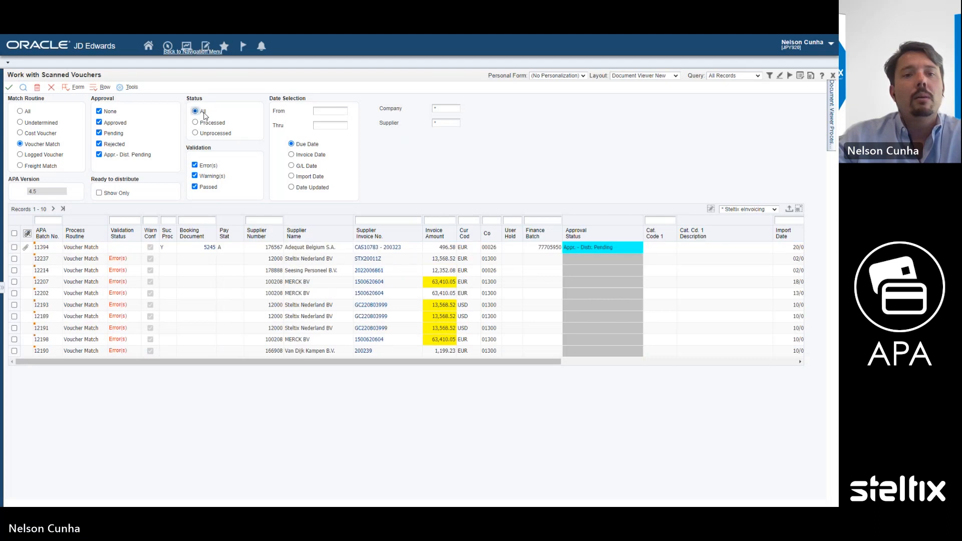
Filter the vouchers by validation result to Warning(s) only, followed by Passed only.
left_click(195, 165)
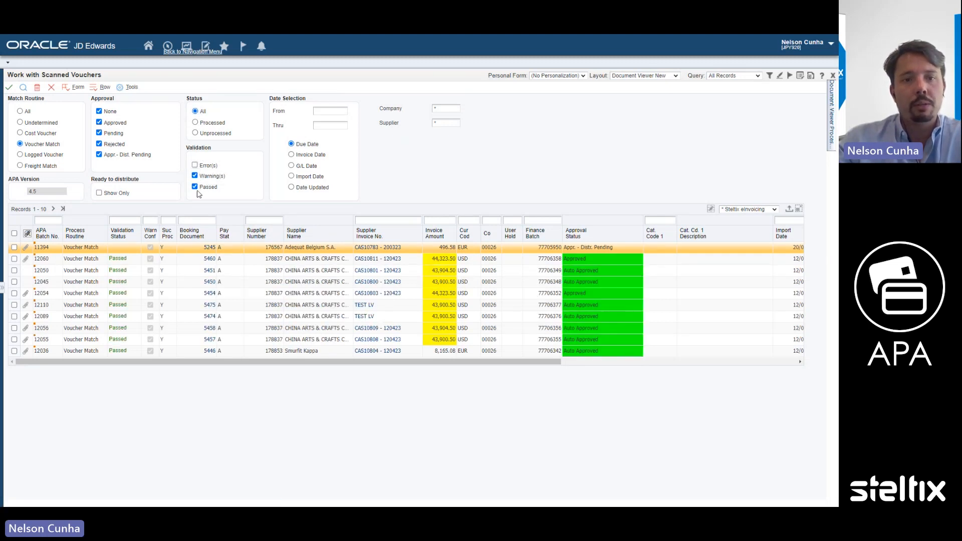
left_click(195, 186)
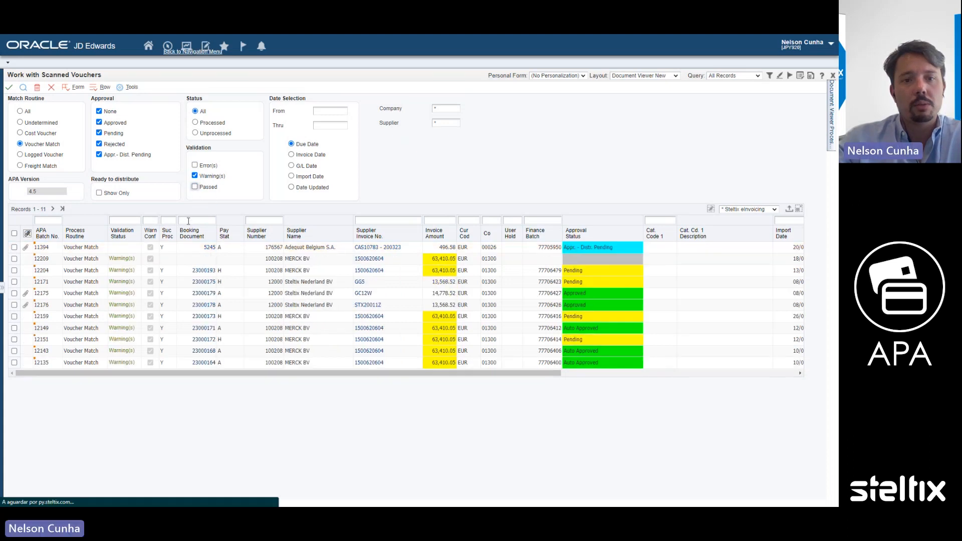
left_click(195, 186)
left_click(195, 175)
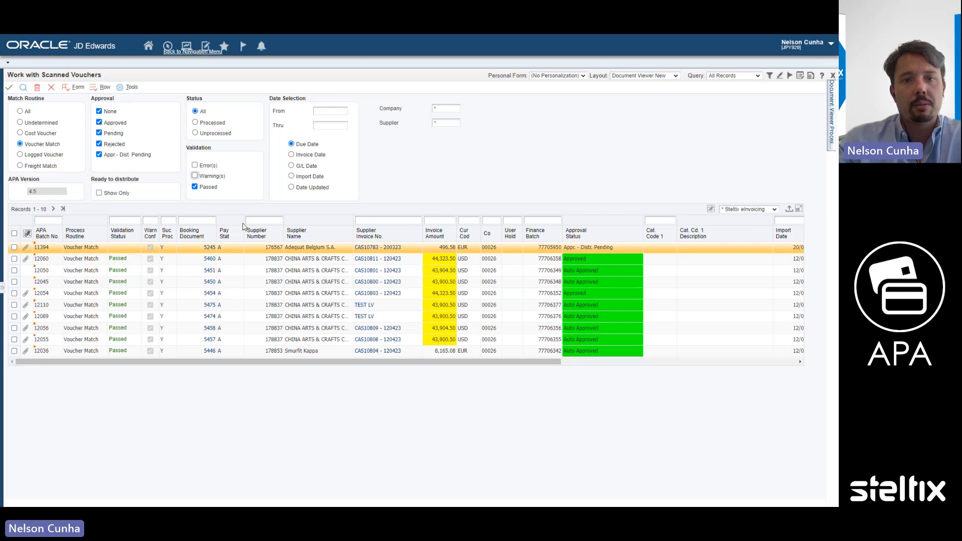
Check the Passed vouchers with status Unprocessed, and restore status All with the Error(s) and Warning(s) validation filters.
left_click(202, 133)
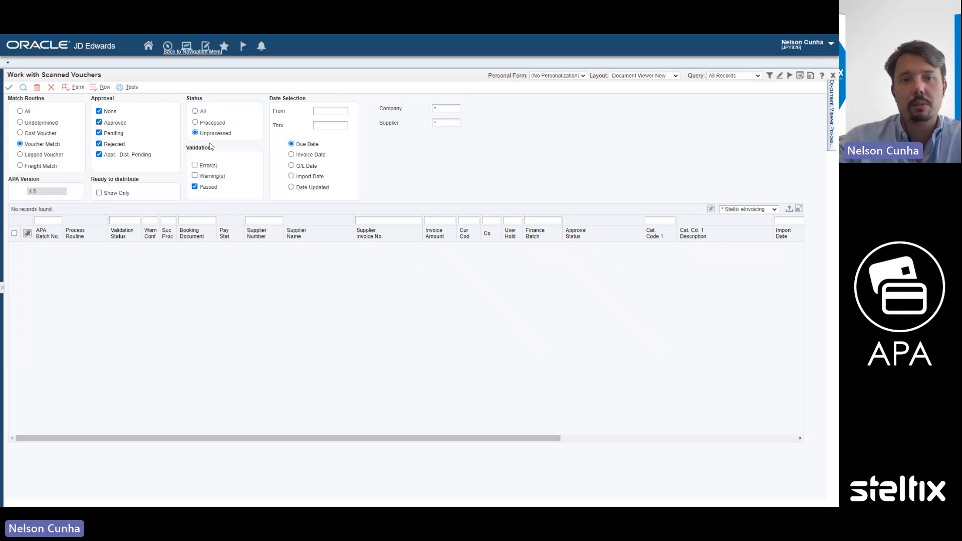
left_click(196, 111)
left_click(195, 166)
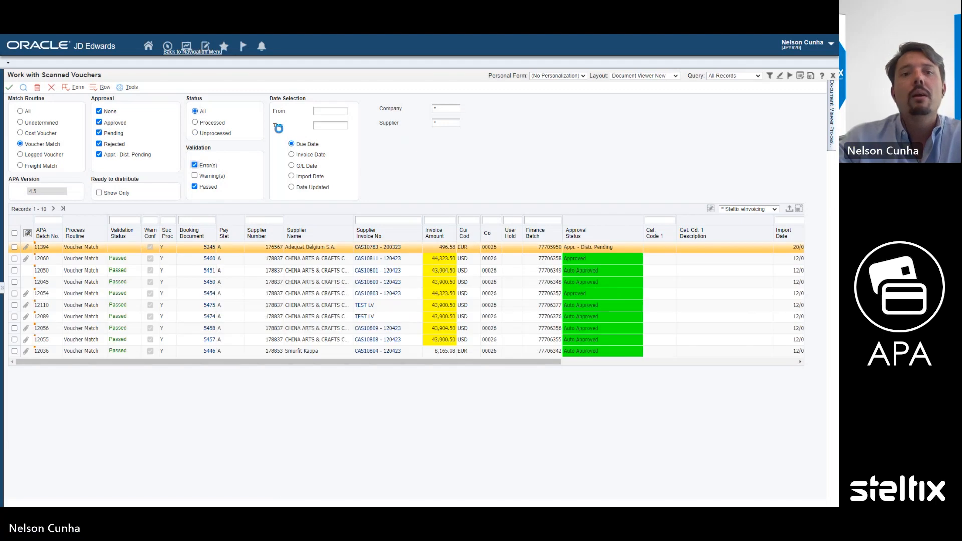
left_click(195, 176)
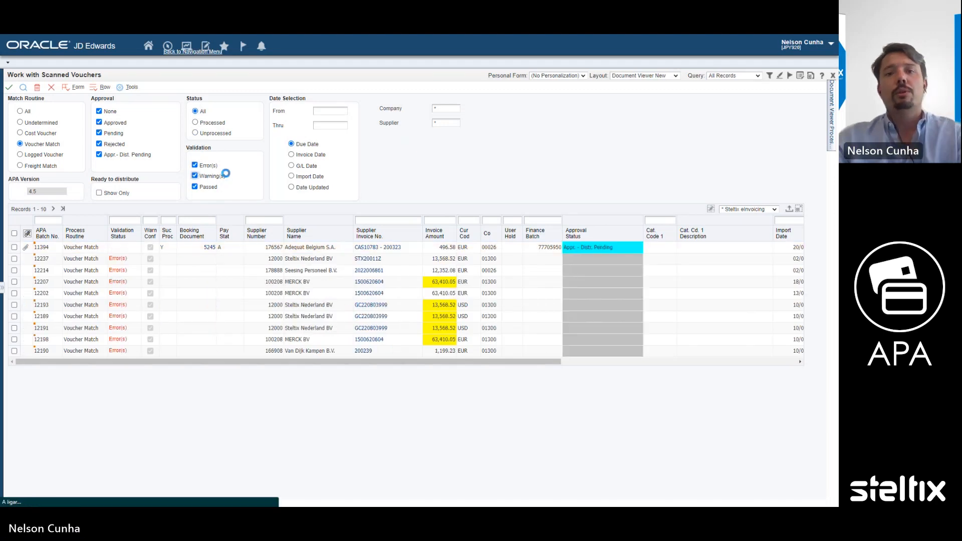
Search for vouchers by Import Date with 01/08/23 as the From date.
left_click(339, 112)
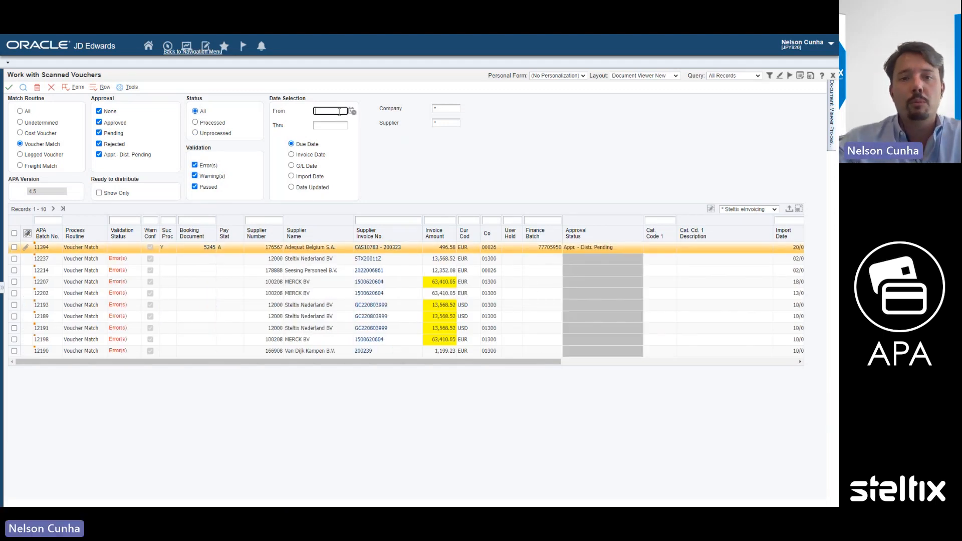
left_click(302, 176)
left_click(334, 109)
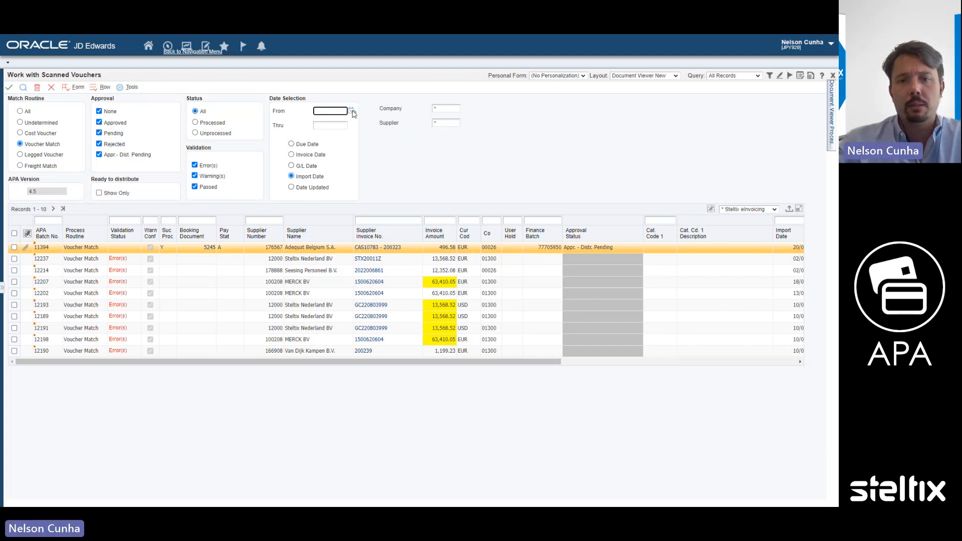
left_click(353, 113)
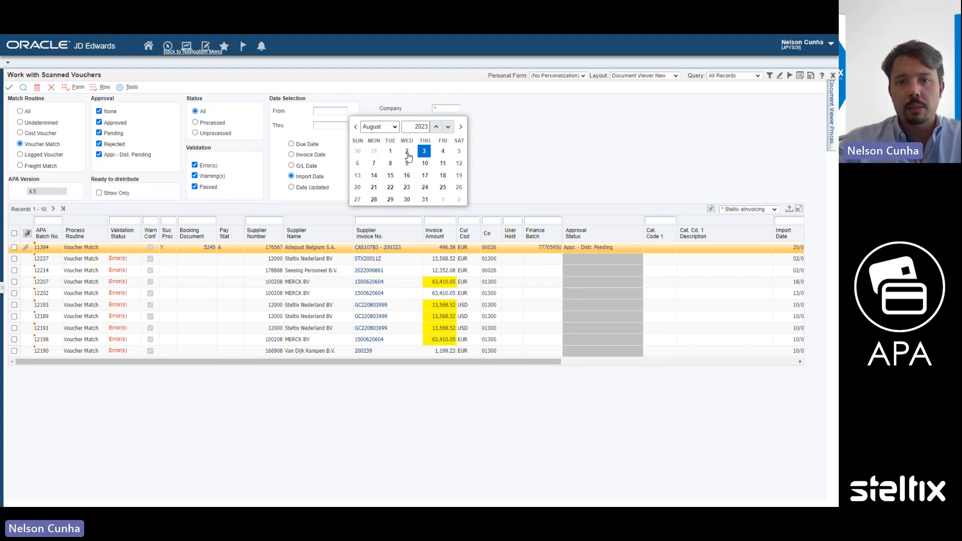
left_click(392, 151)
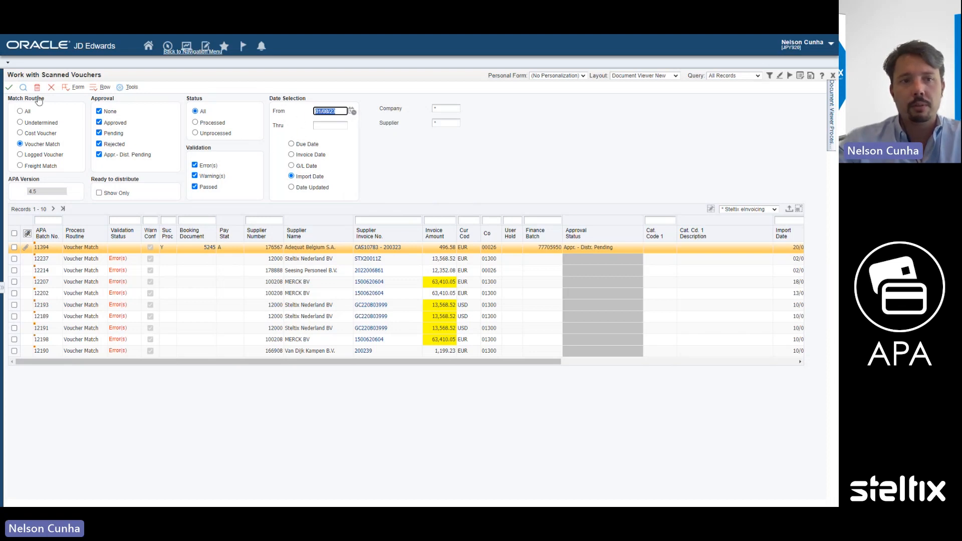
left_click(23, 88)
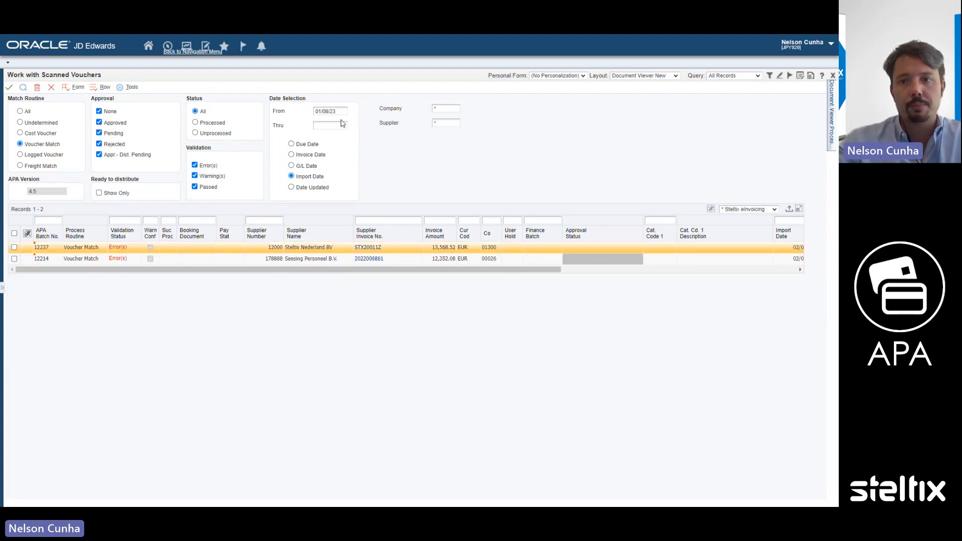
Search the vouchers for all match routines, then select the first Steltix Nederland voucher and show its attached documents.
left_click(20, 111)
left_click(23, 88)
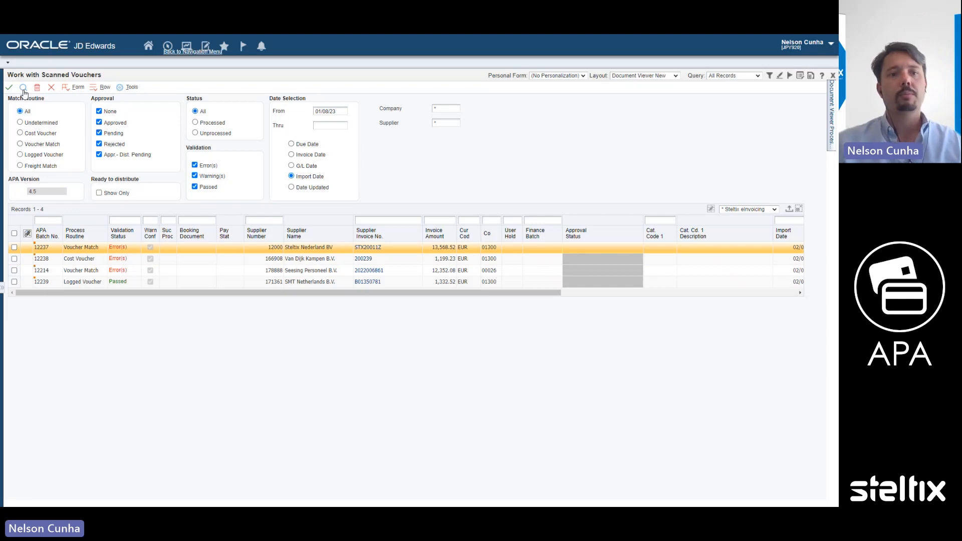
left_click(14, 247)
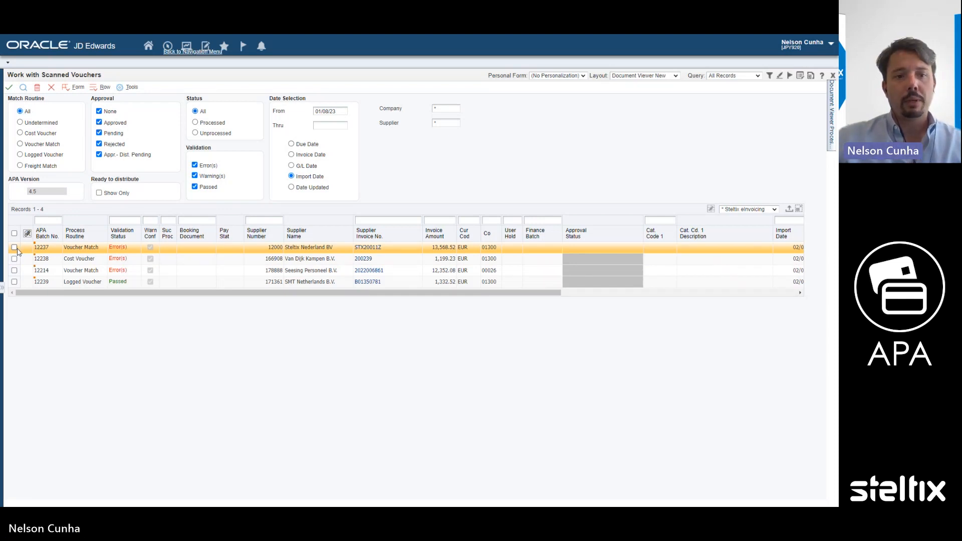
left_click(832, 113)
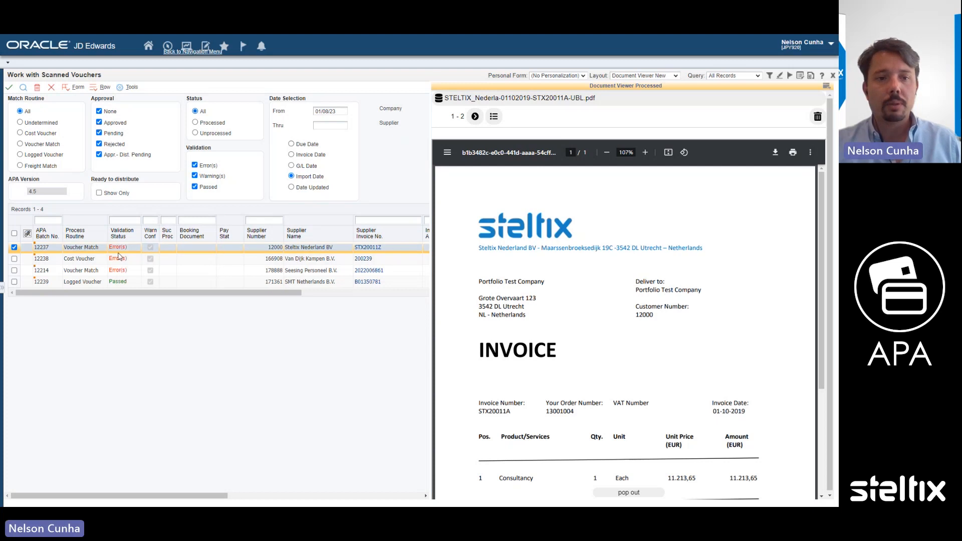
Review the voucher list's columns across to Escalated To - Name and return to the first columns.
left_click_drag(150, 293, 197, 295)
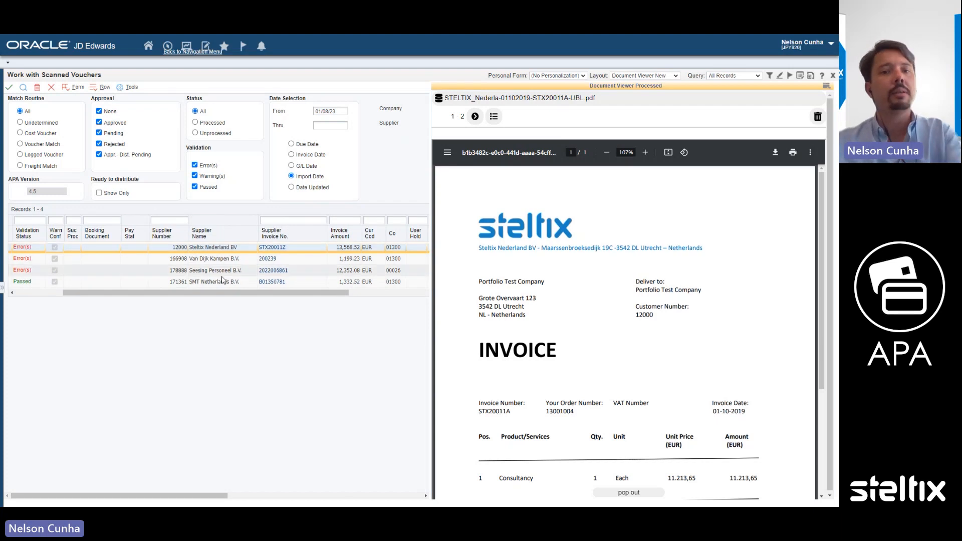
left_click_drag(266, 293, 448, 304)
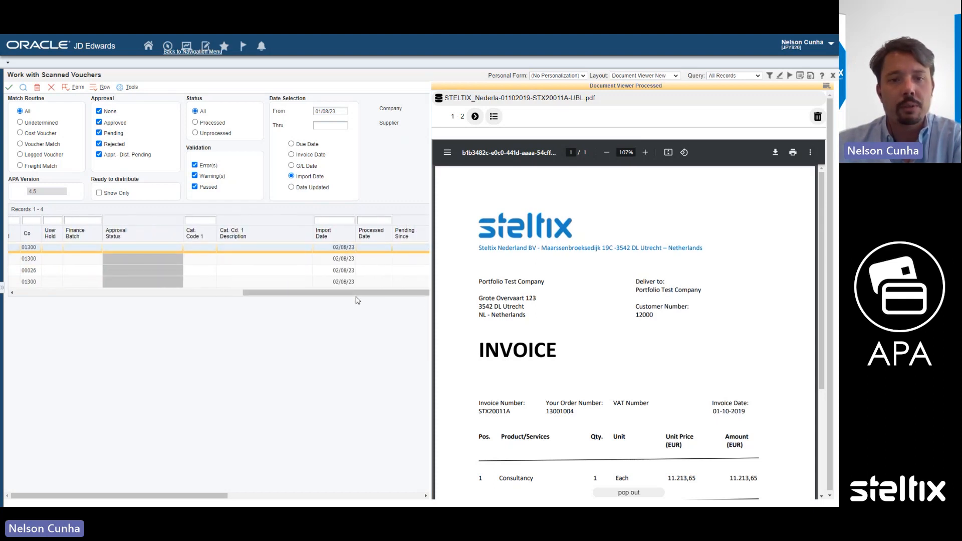
left_click_drag(356, 297, 407, 300)
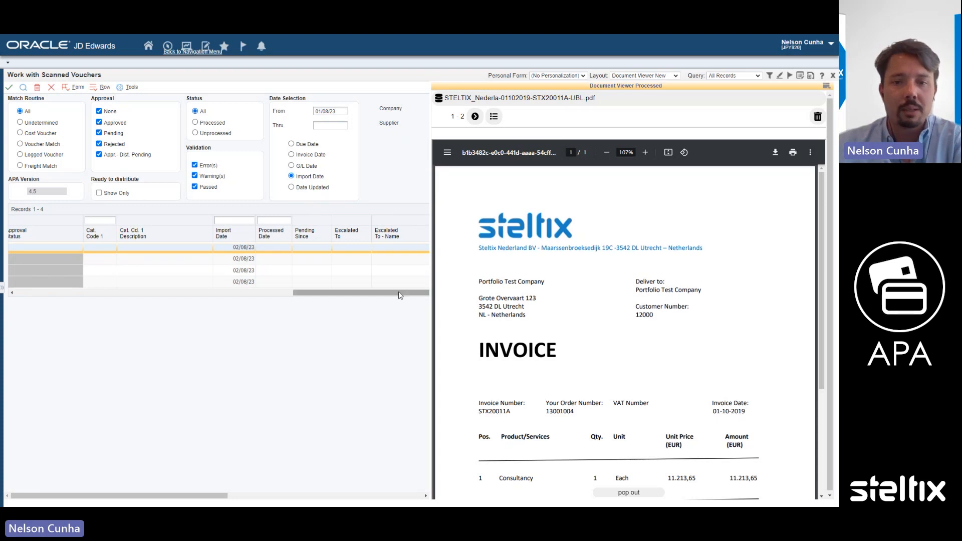
left_click_drag(401, 295, 52, 304)
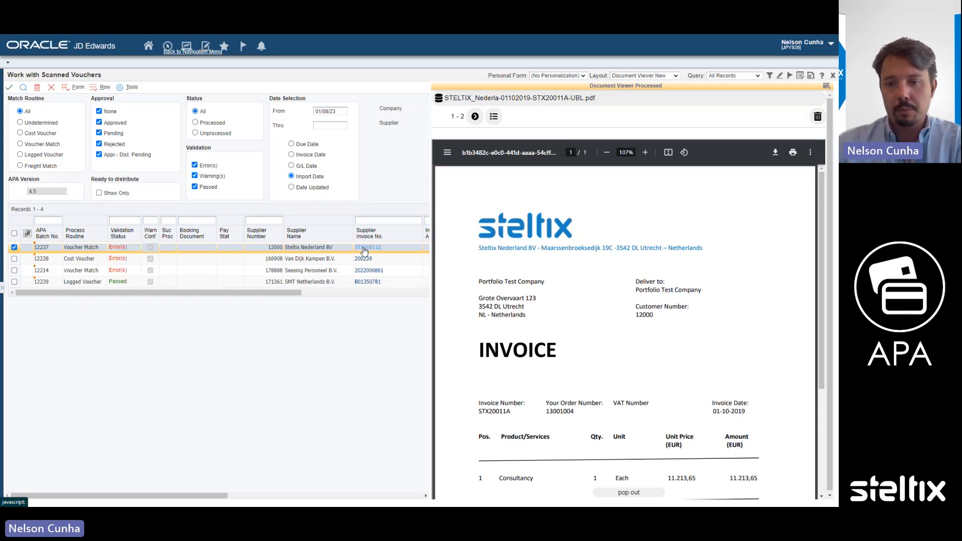
Open the first voucher's validation messages, go through the duplicate invoice, tolerance, bank account and missing receipt entries, and close them.
left_click(118, 248)
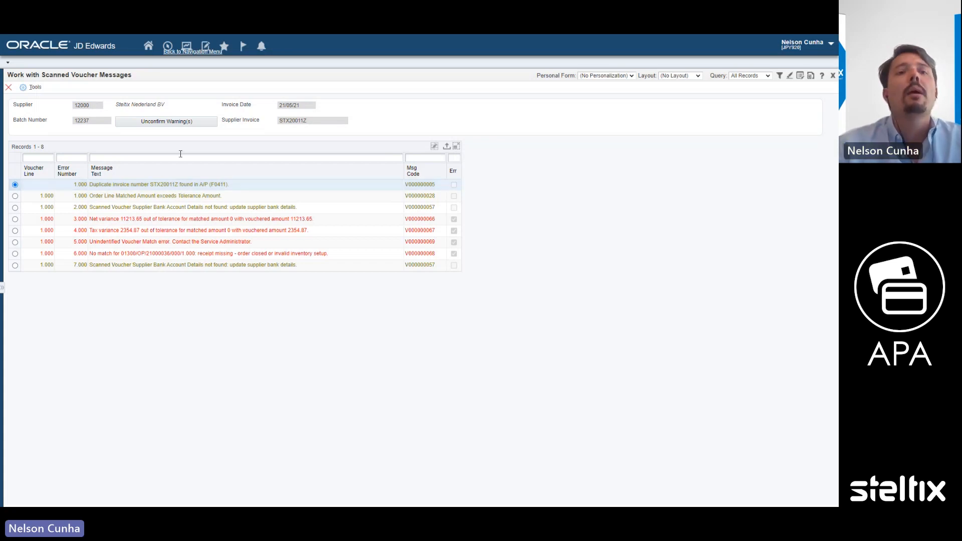
left_click(134, 187)
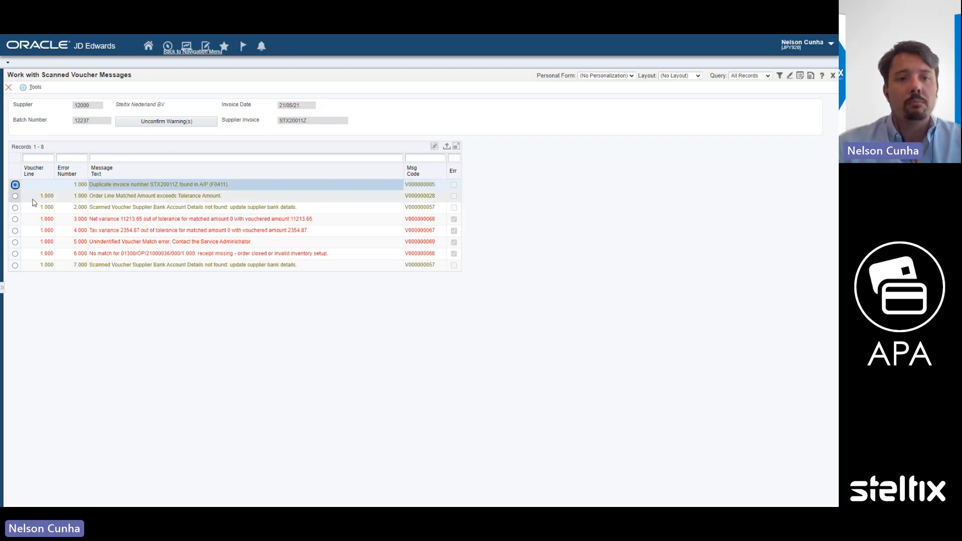
left_click(15, 197)
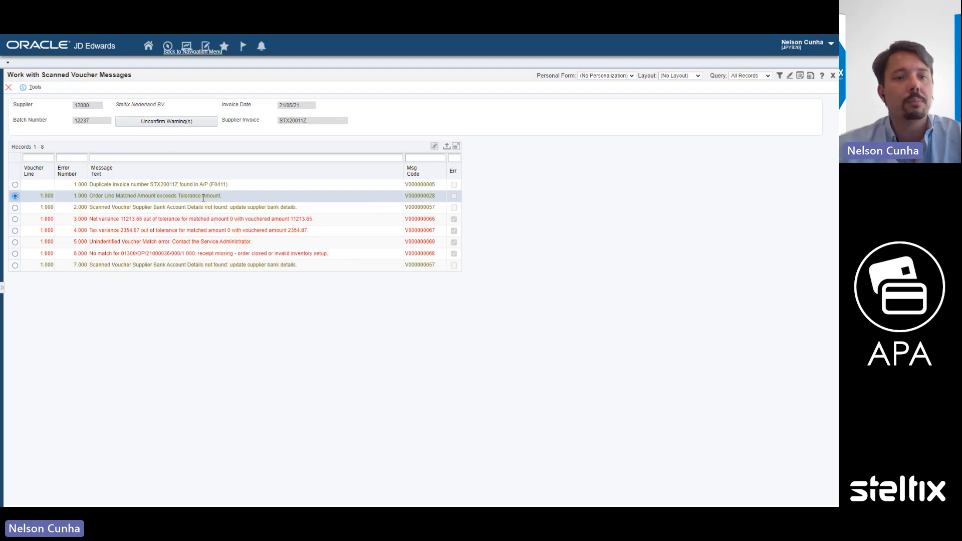
left_click(16, 208)
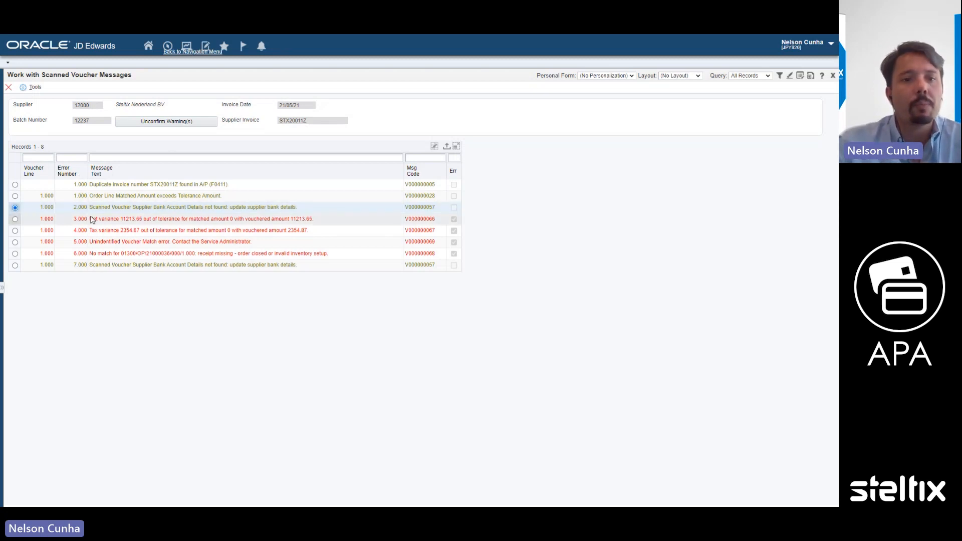
left_click(15, 254)
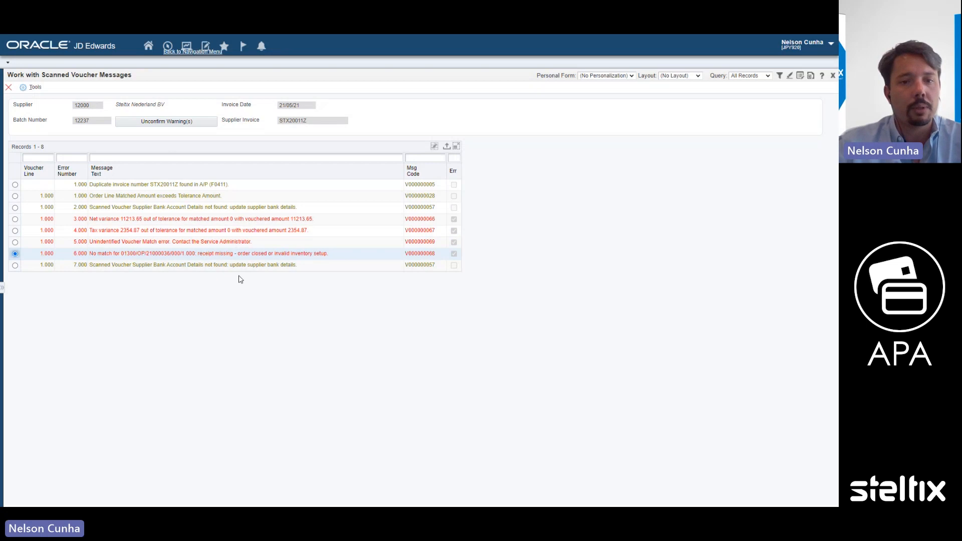
left_click(8, 88)
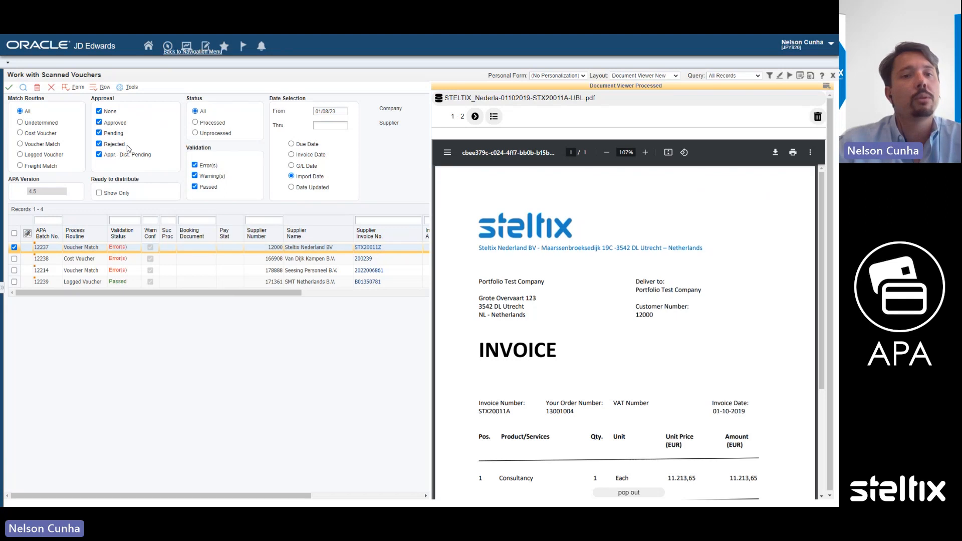
Open the selected Steltix Nederland voucher for revision, check its User Hold field, and validate and save it.
left_click(9, 89)
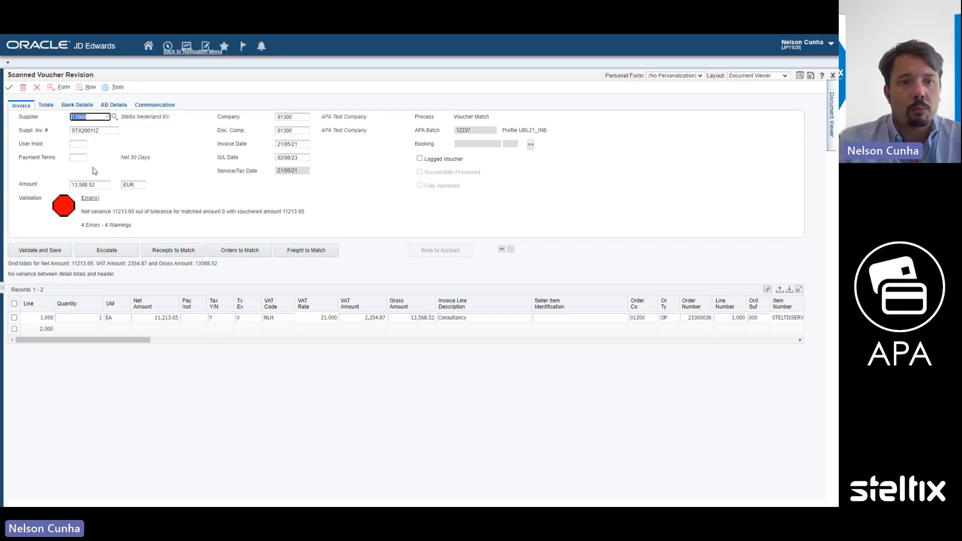
left_click(80, 144)
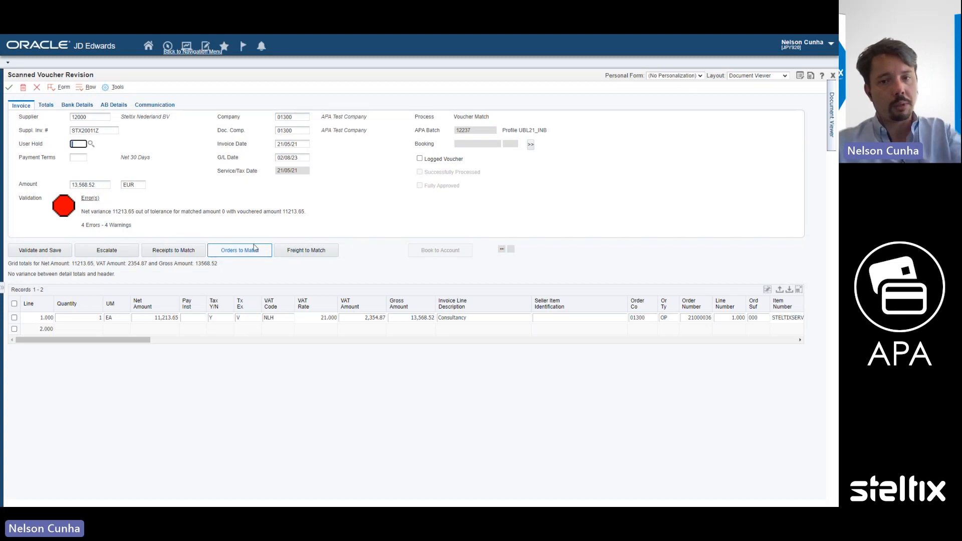
left_click(48, 255)
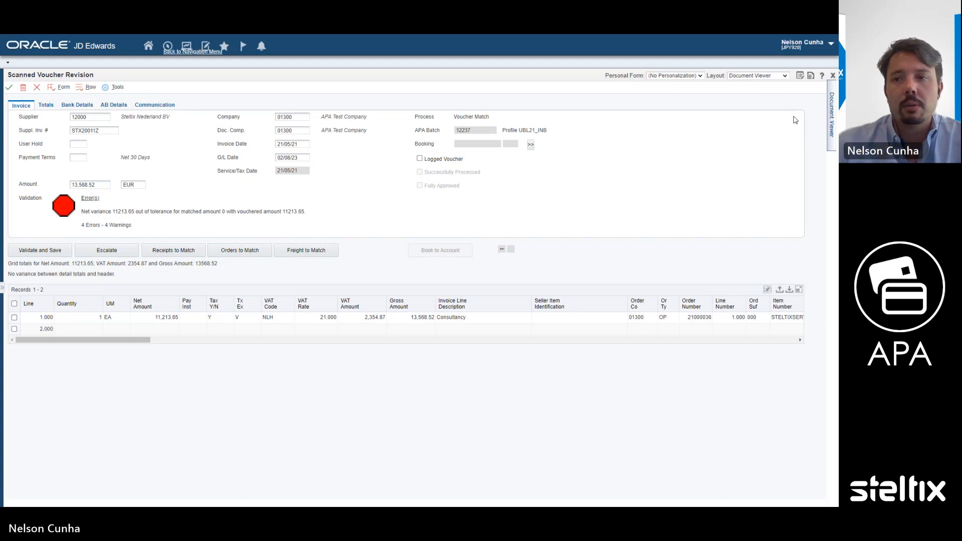
View the invoice PDF attached to the voucher down to its totals and bank information, and collapse the document viewer.
left_click(831, 119)
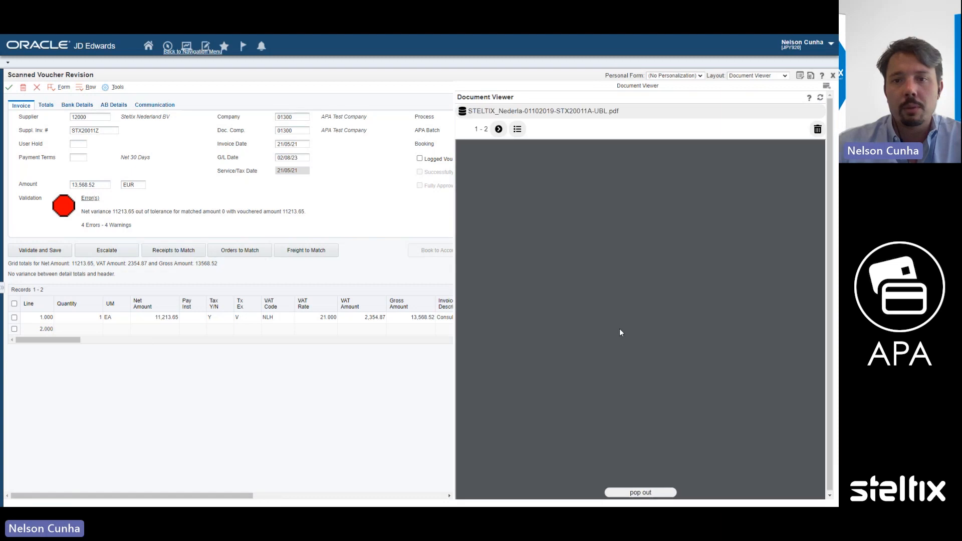
scroll(616, 324, "down", 1)
scroll(615, 324, "down", 1)
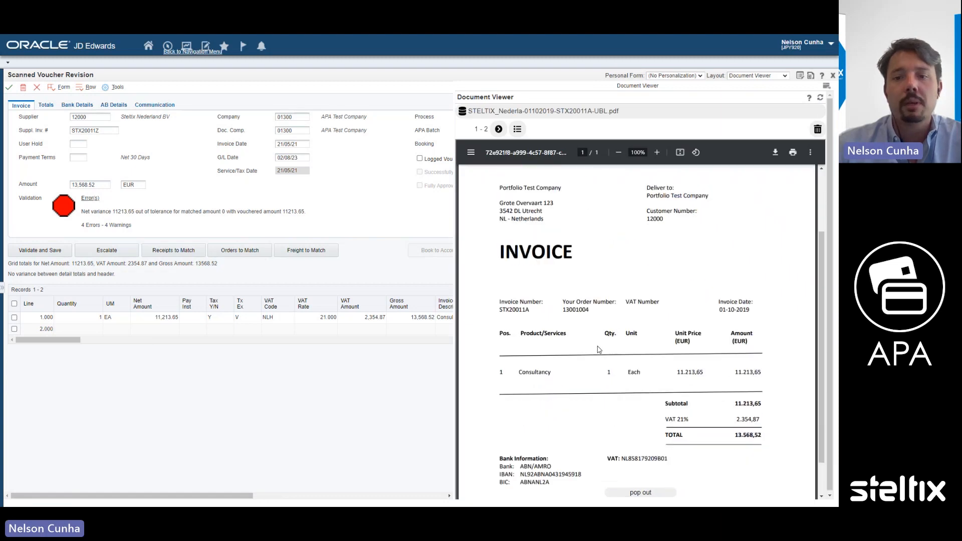
scroll(639, 336, "down", 1)
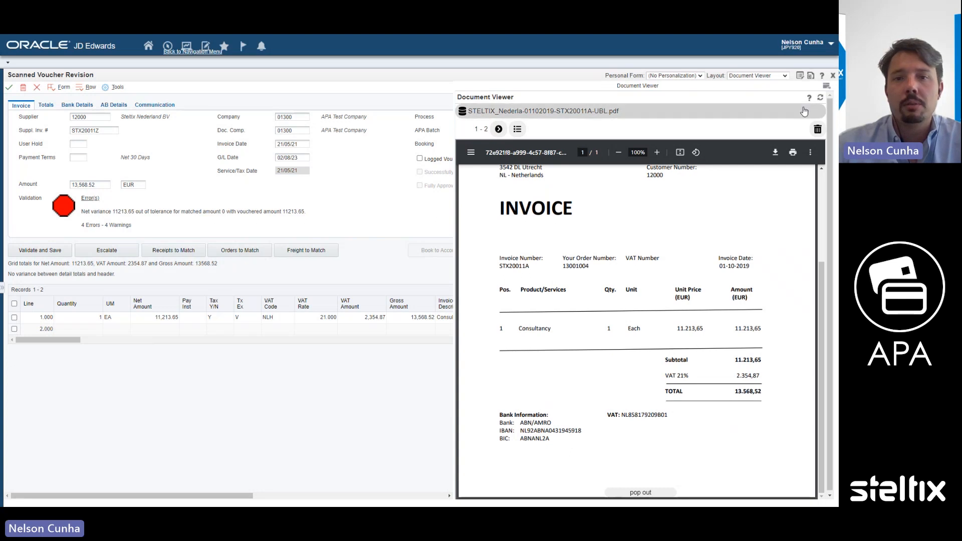
left_click(826, 88)
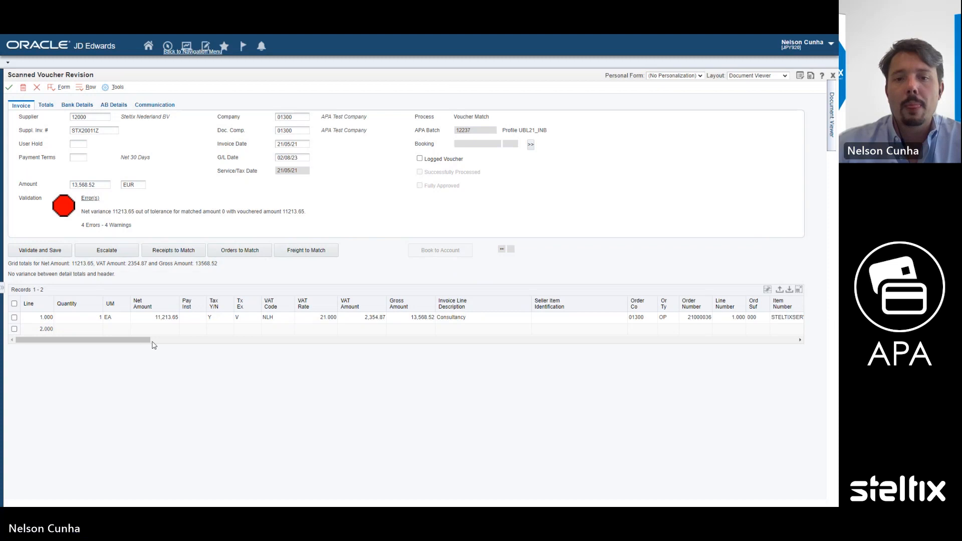
Examine the order type and order number on the Consultancy line, and return to the line's first columns.
left_click_drag(140, 340, 187, 344)
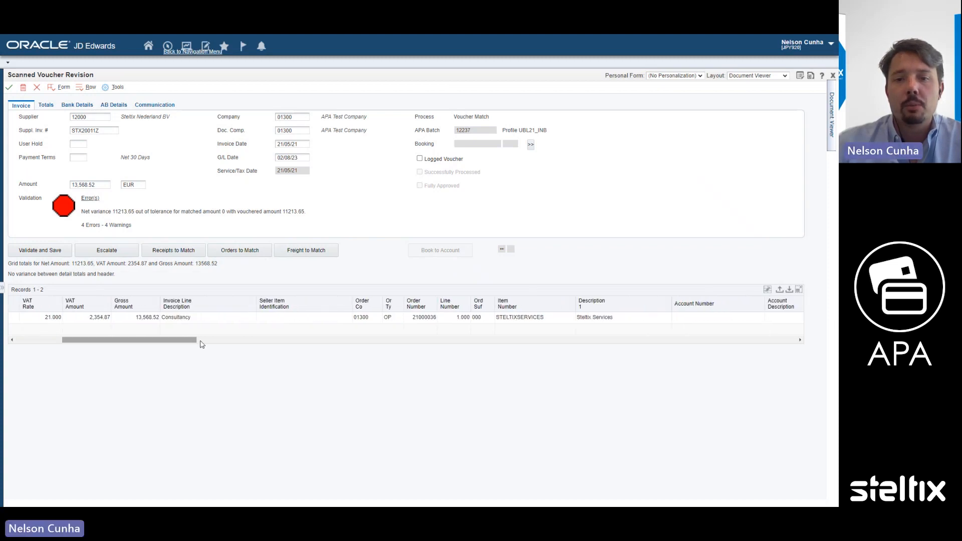
left_click(391, 318)
left_click(401, 318)
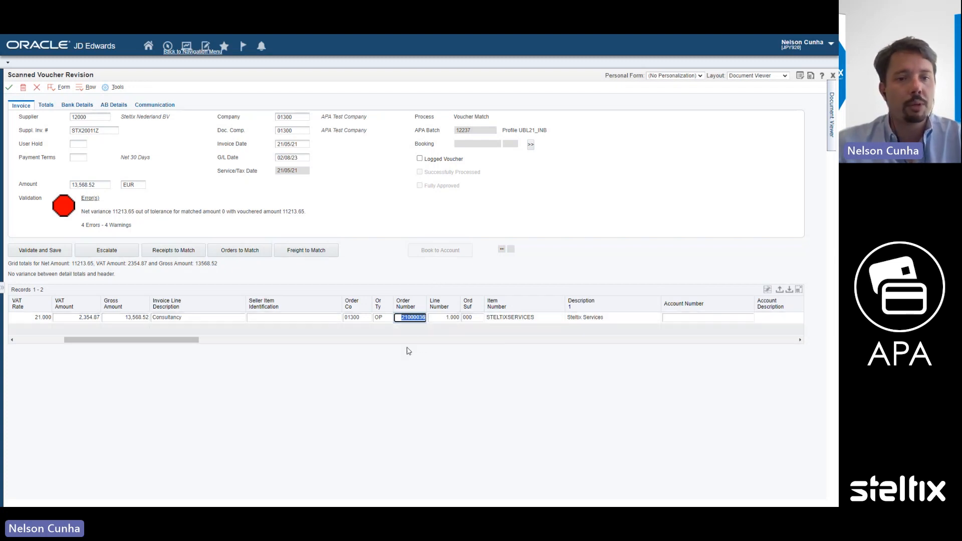
left_click_drag(190, 344, 88, 339)
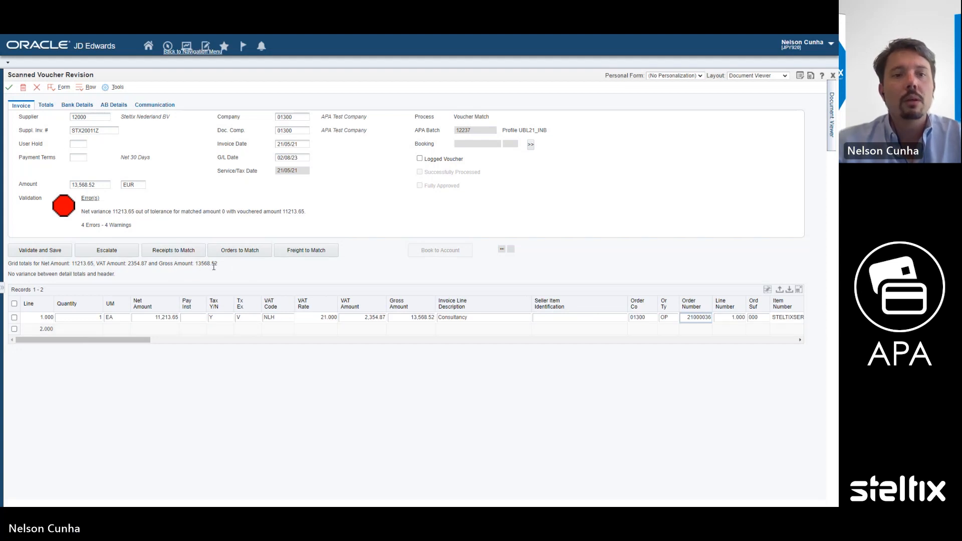
Review the voucher's Totals, Bank Details, AB Details and Communication information, and return to the Invoice details.
left_click(45, 107)
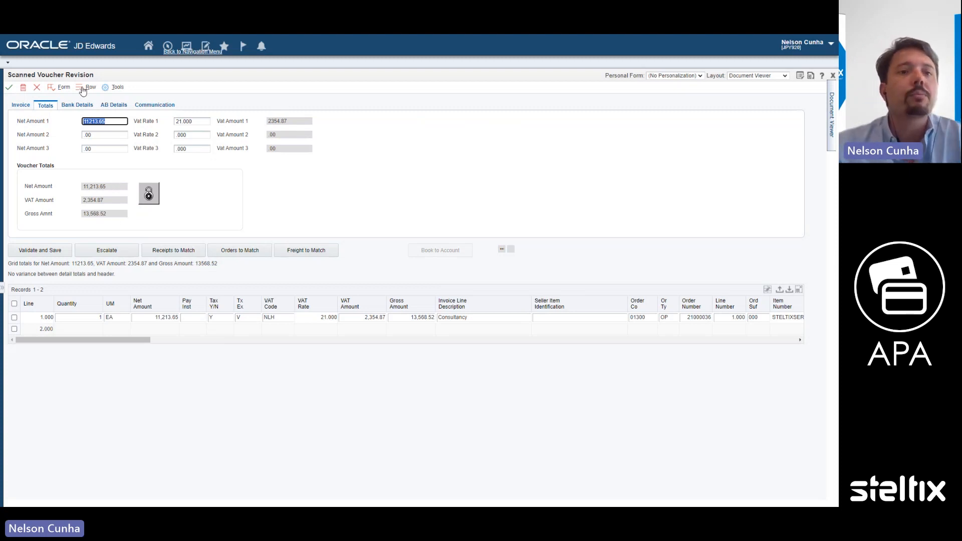
left_click(78, 107)
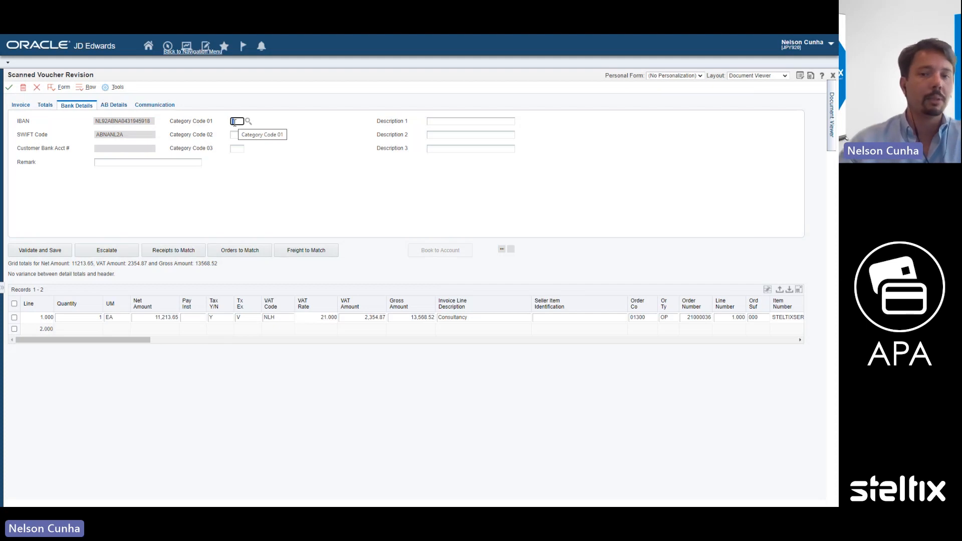
left_click(122, 108)
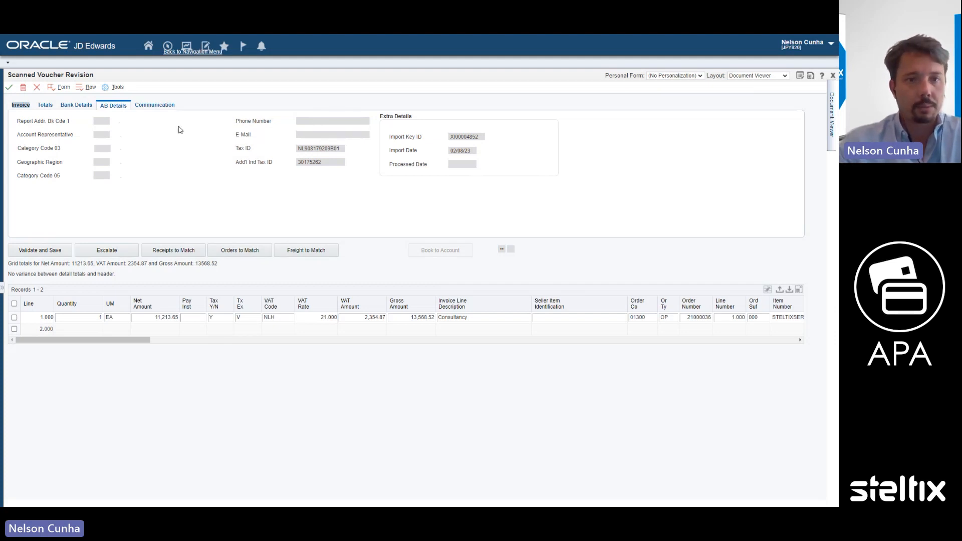
left_click(154, 106)
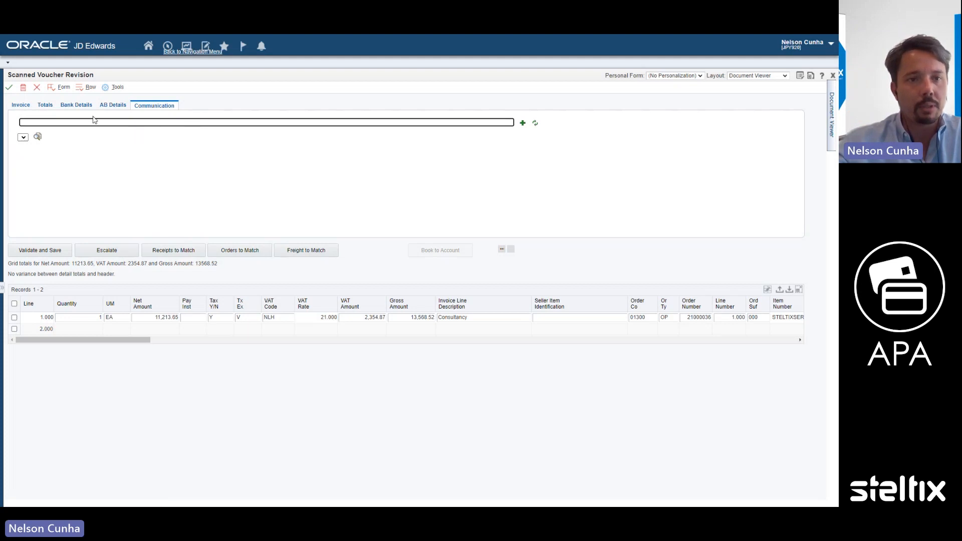
left_click(20, 104)
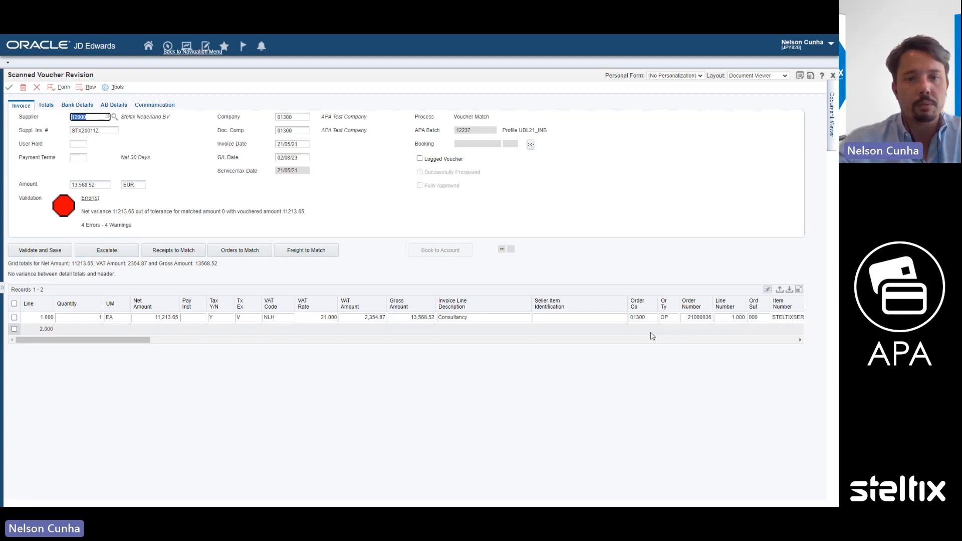
Start escalating the voucher, browse the address book for possible recipients, and close the search without choosing one.
left_click(101, 253)
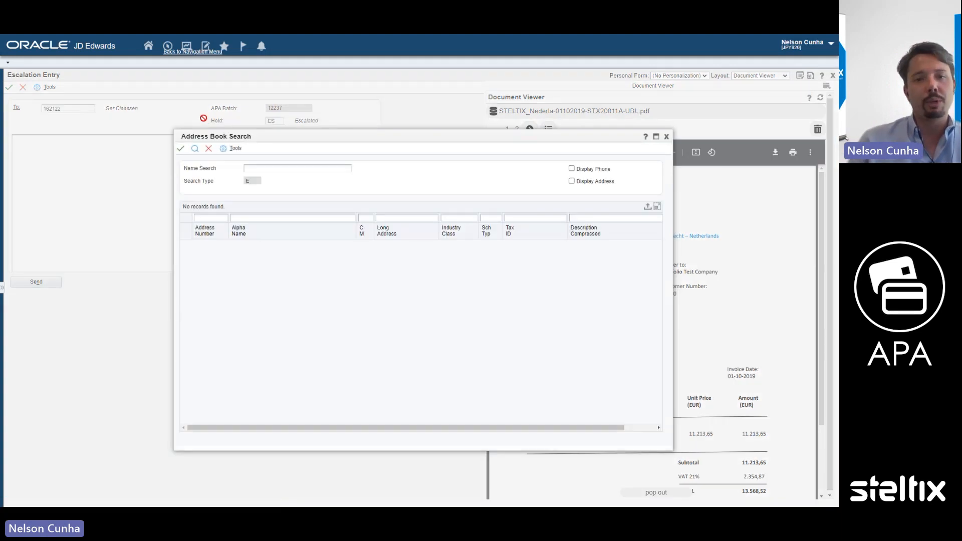
left_click(195, 149)
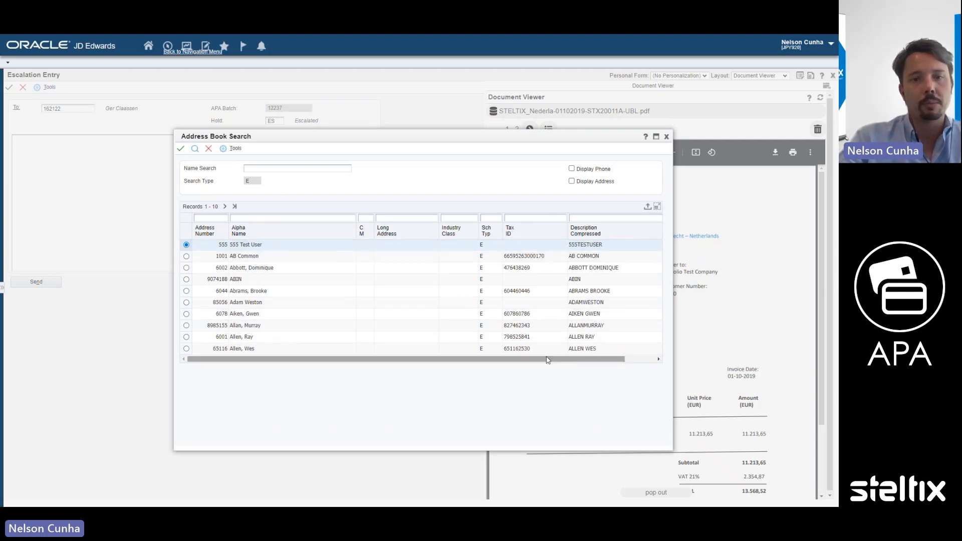
left_click(211, 151)
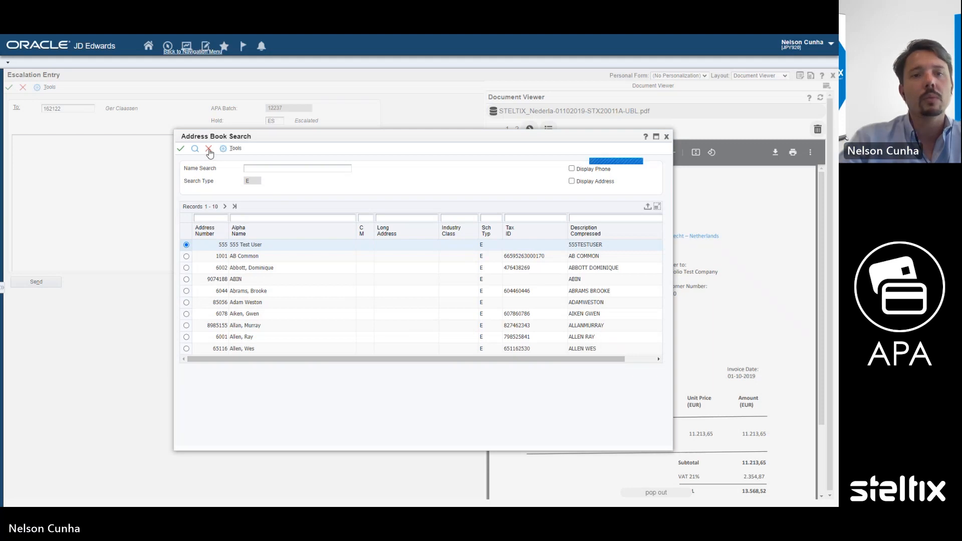
Write an escalation message asking the recipient to check the goods receipt for this OP, and send it with the hold code ES.
left_click(274, 122)
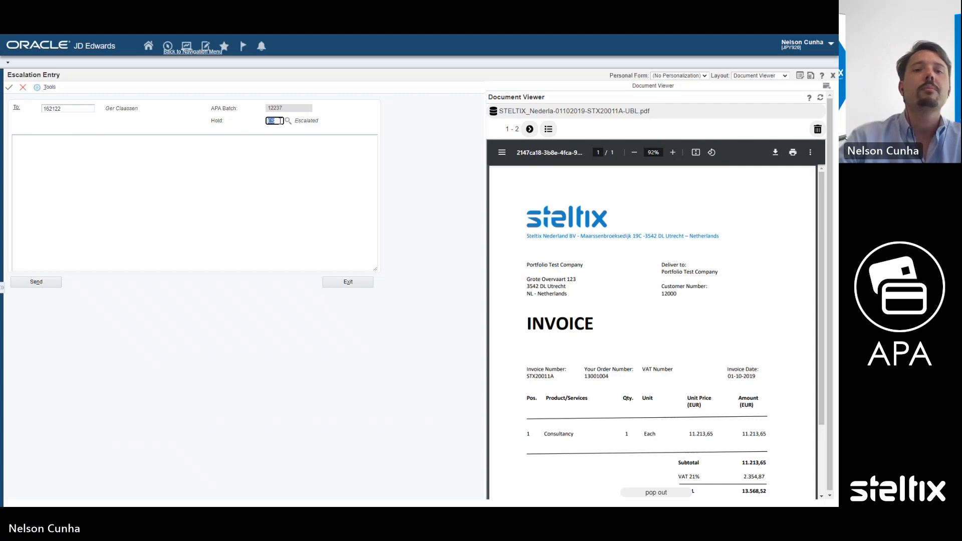
left_click(261, 170)
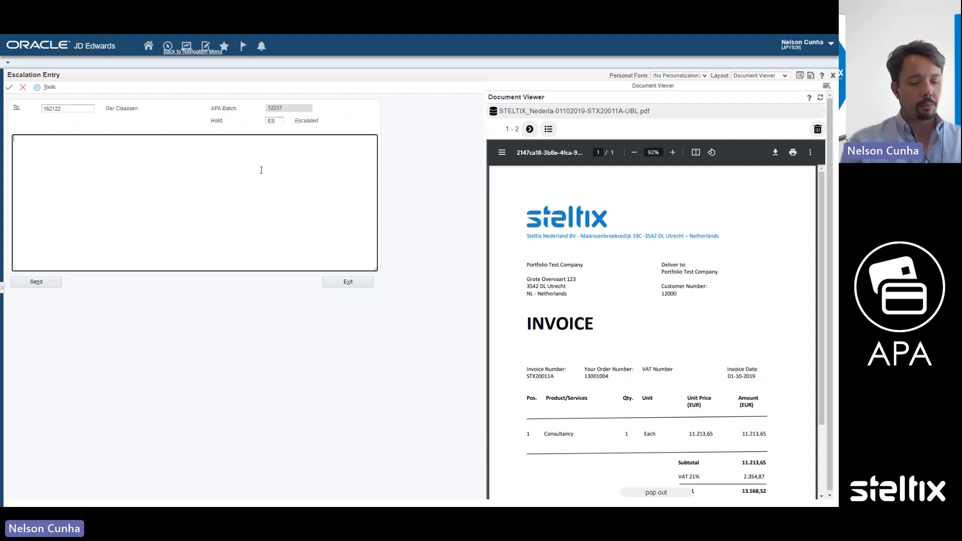
type("Hi Ger")
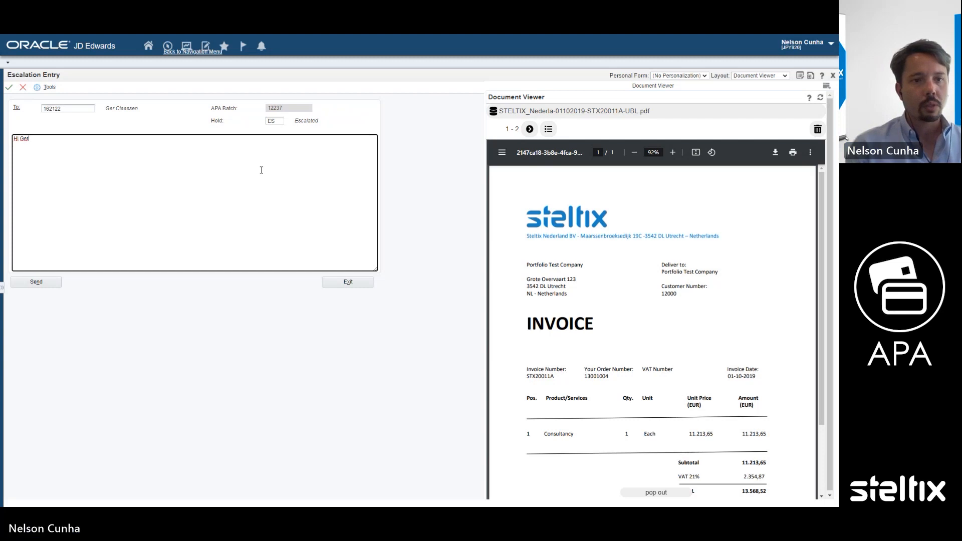
type(". Wou")
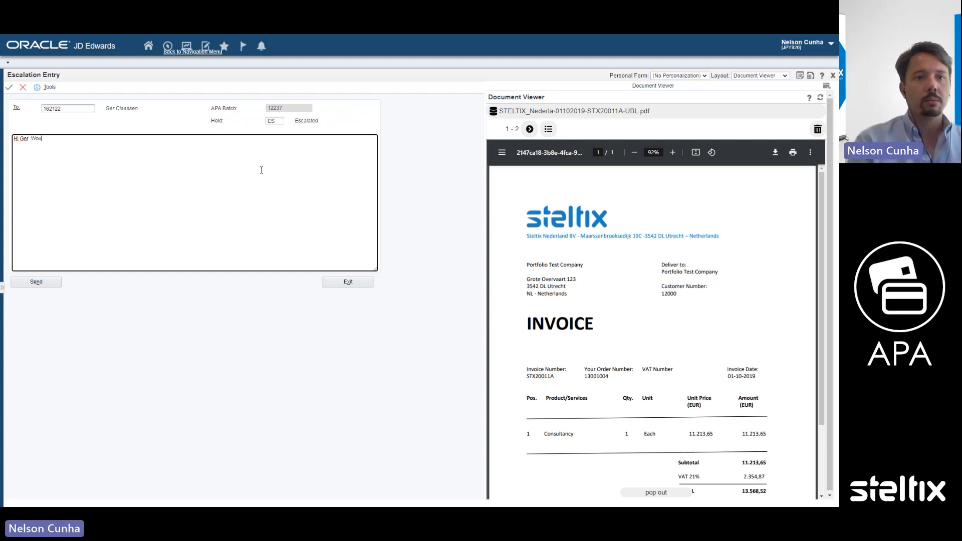
type("ld you please check the goods receipt for thios")
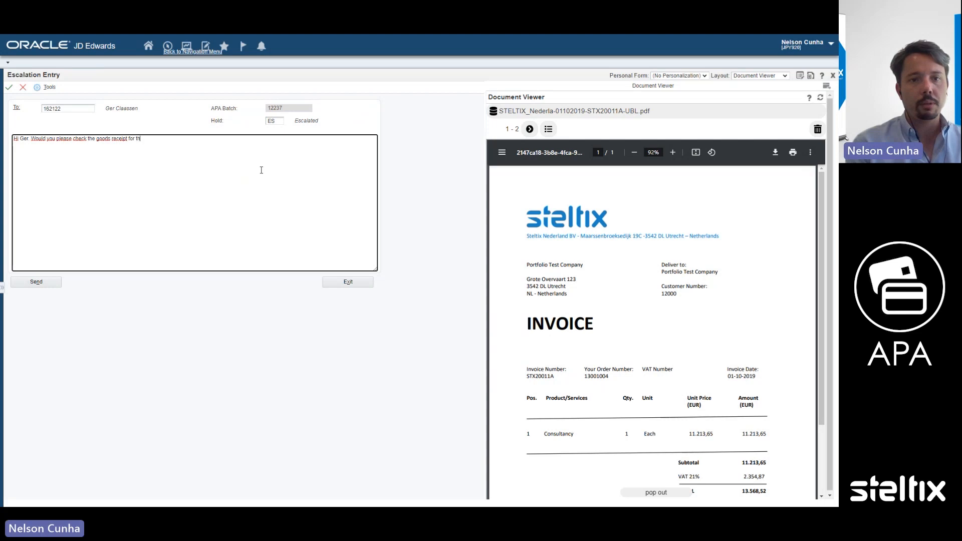
key("BackSpace")
key("BackSpace")
key("BackSpace")
type("s OP?")
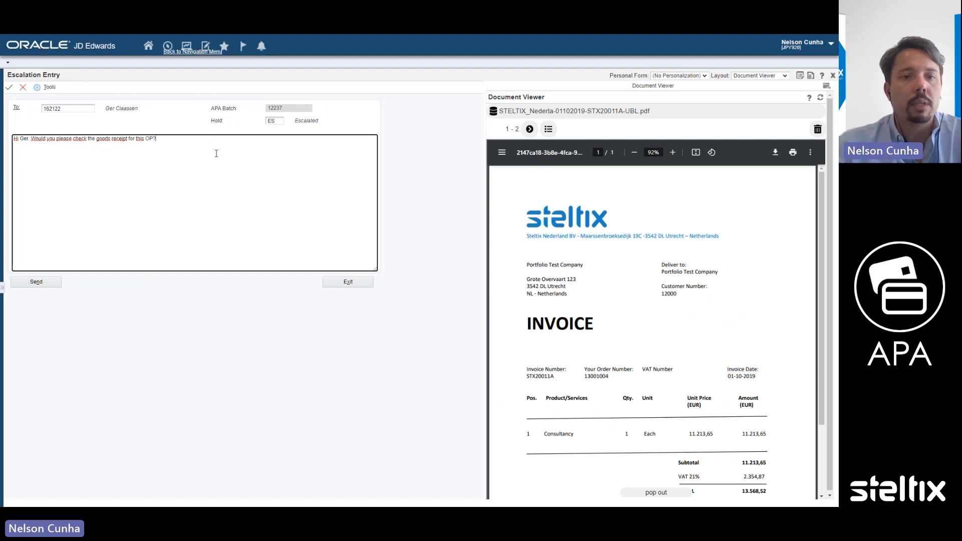
left_click(37, 282)
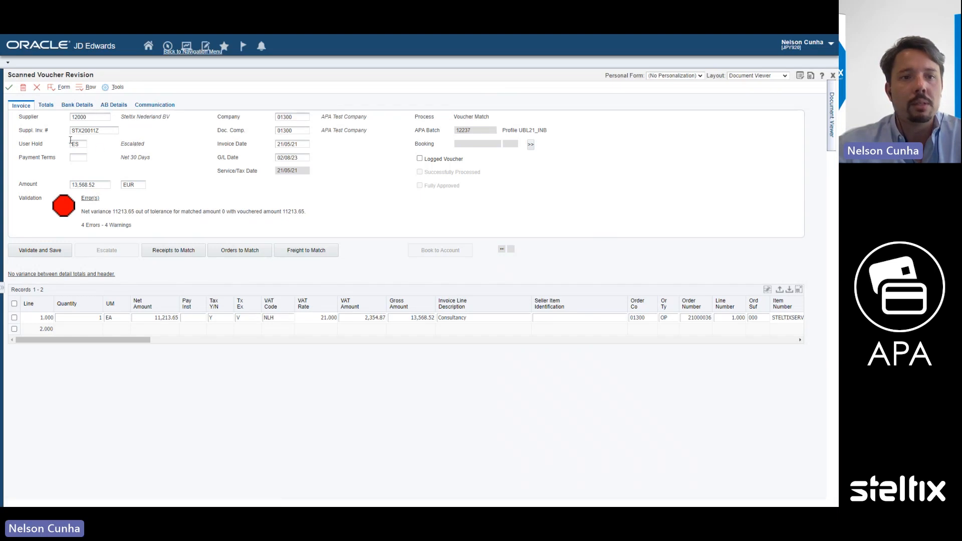
Check the User Hold code on the escalated voucher and return to the list of scanned vouchers.
left_click_drag(19, 144, 62, 148)
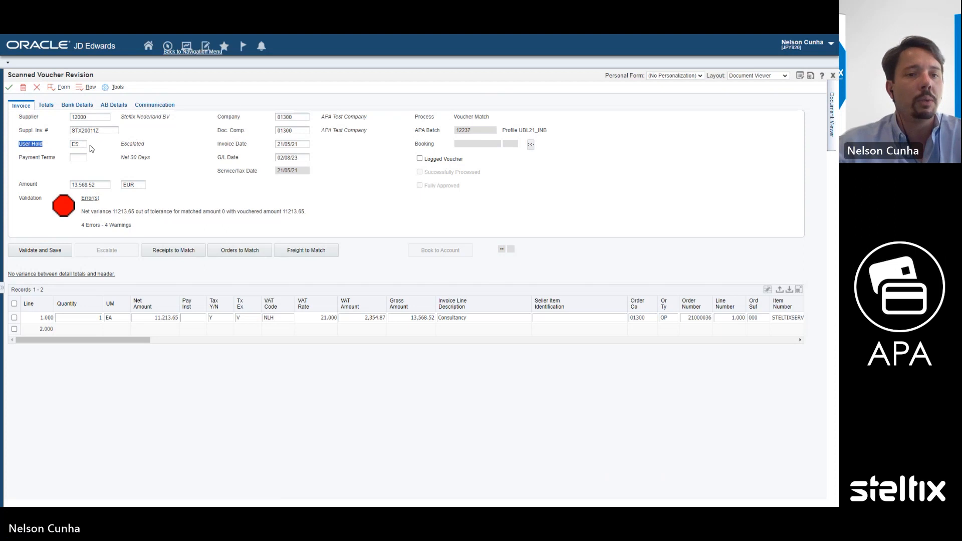
left_click(84, 144)
double_click(81, 144)
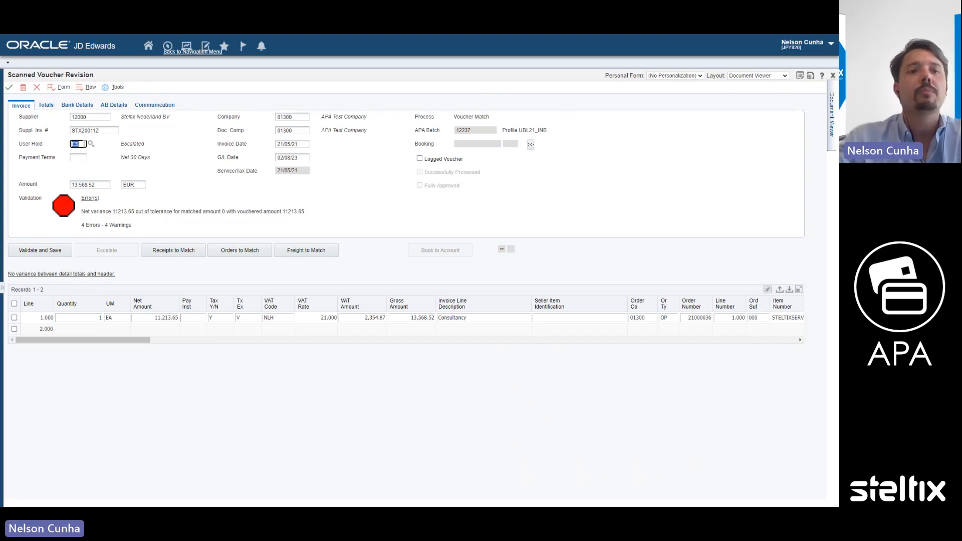
left_click(36, 89)
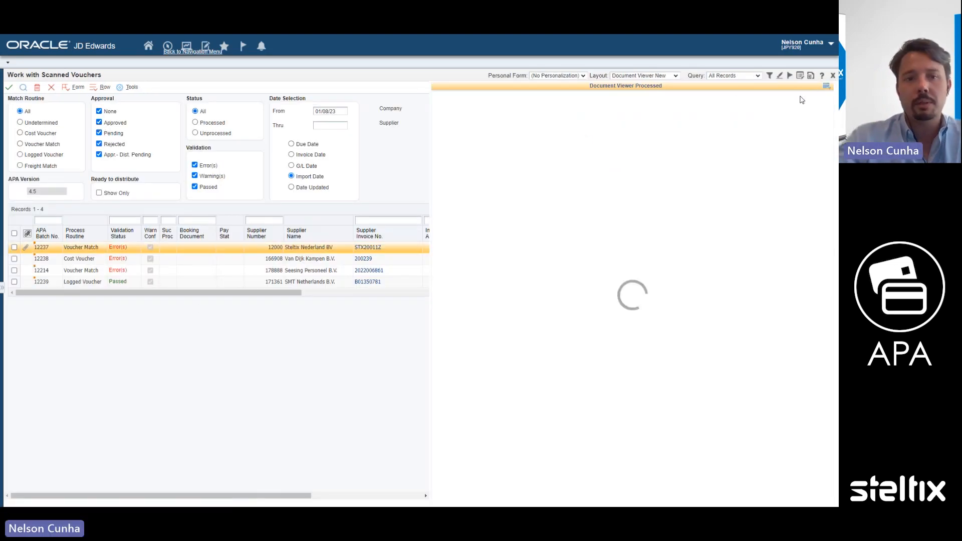
Select the Steltix Nederland BV voucher in the list and examine its User Hold and Escalated To columns.
left_click(14, 247)
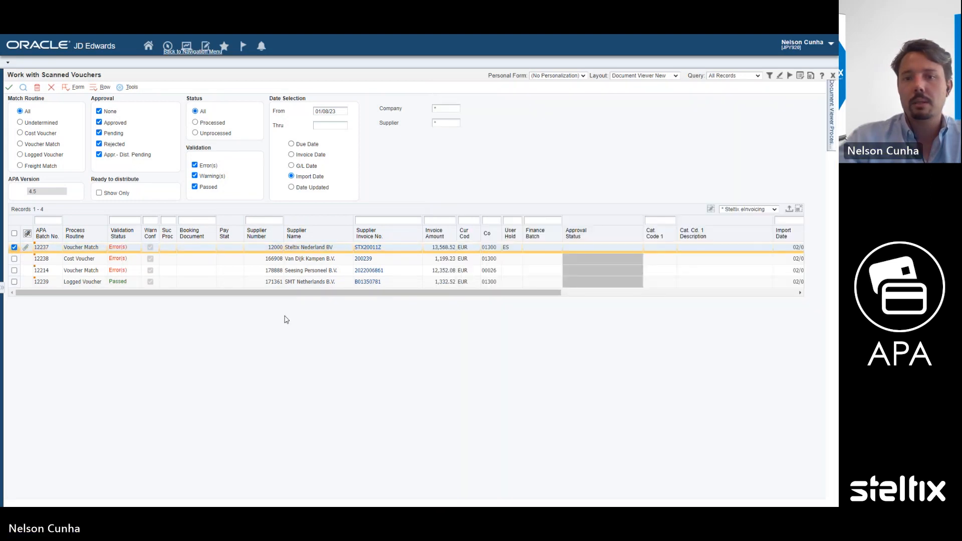
left_click_drag(285, 294, 358, 294)
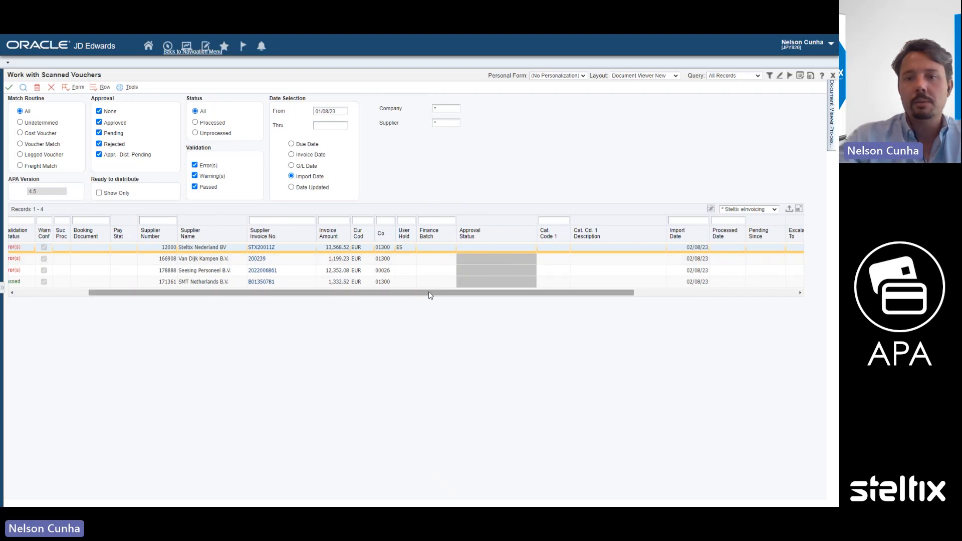
left_click_drag(430, 293, 673, 301)
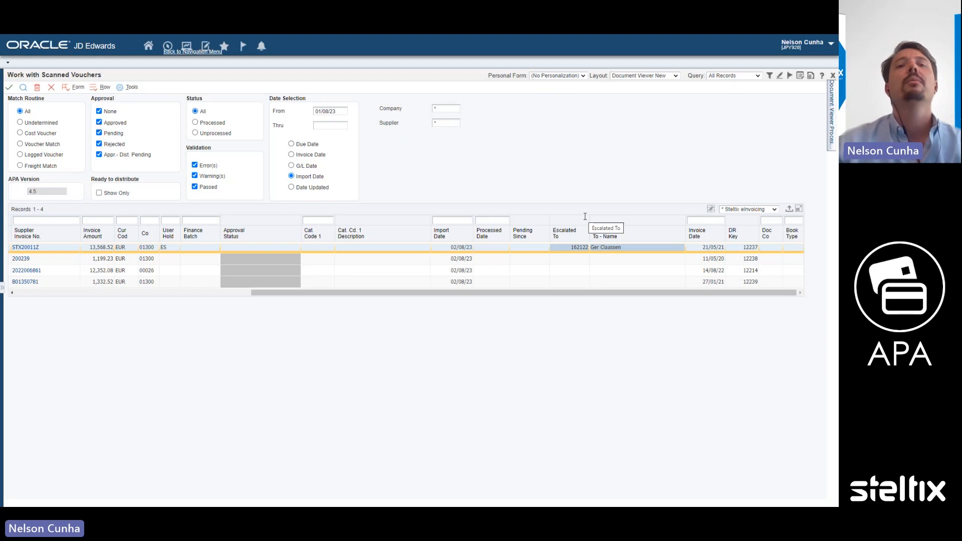
Open the escalated vouchers from the home page and filter them by the escalation recipient, searching the address book by name and search type E.
left_click(150, 47)
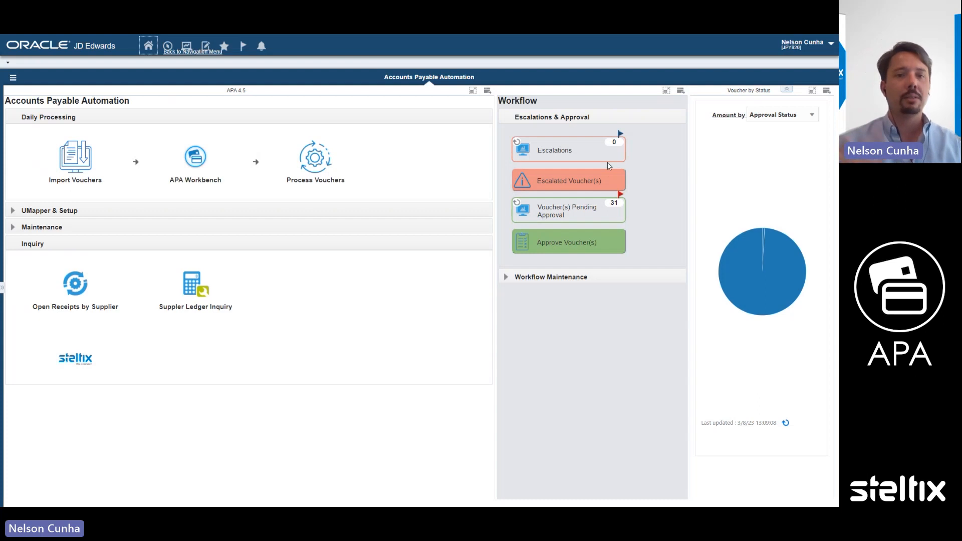
left_click(571, 185)
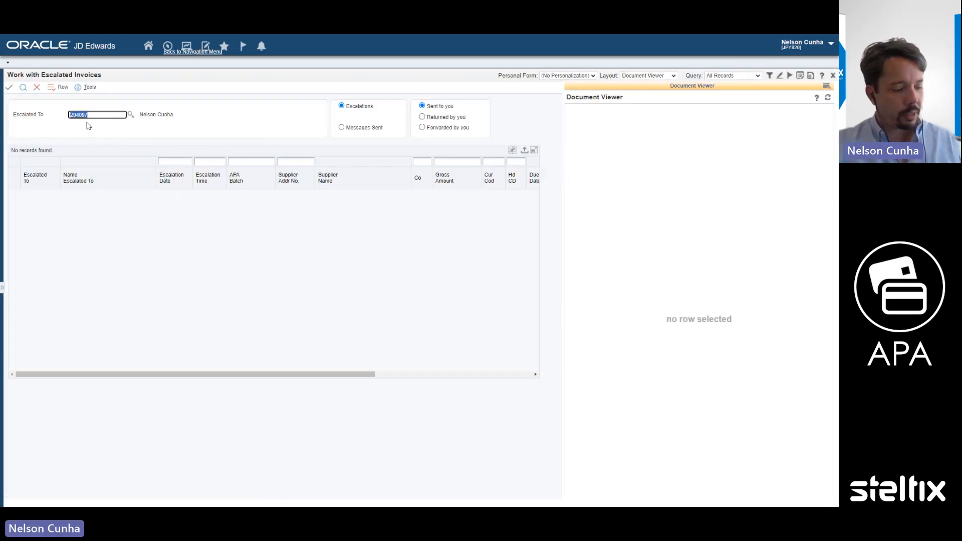
key("BackSpace")
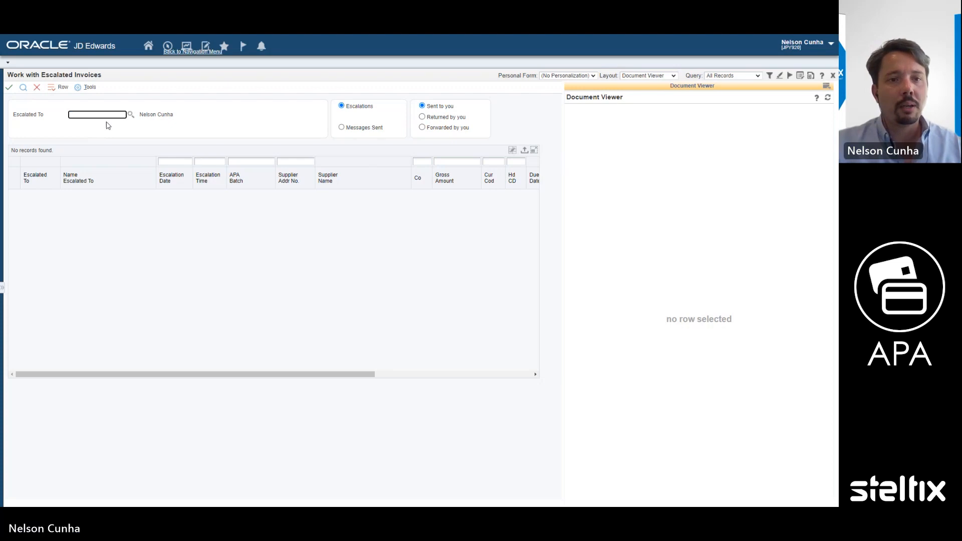
left_click(131, 115)
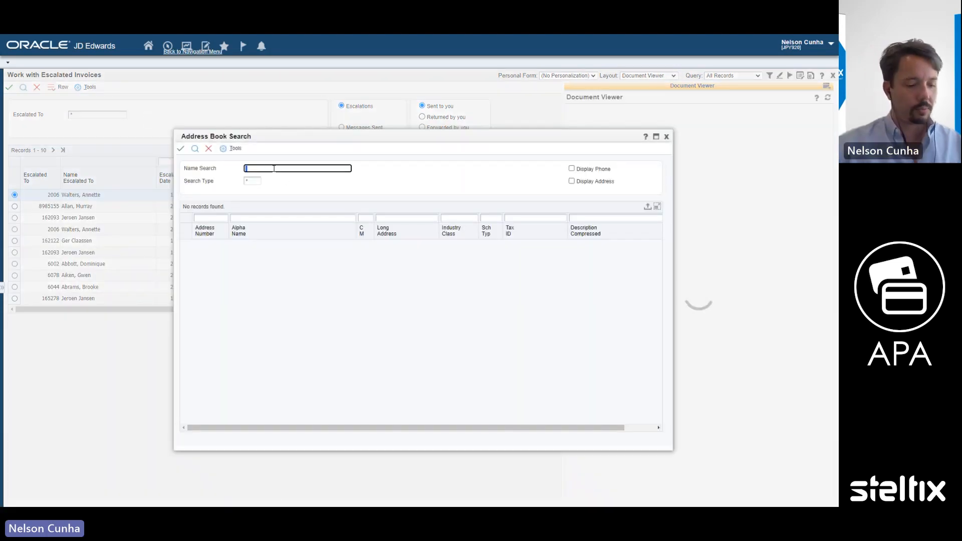
type("Ger")
left_click(253, 180)
type("E")
left_click(195, 149)
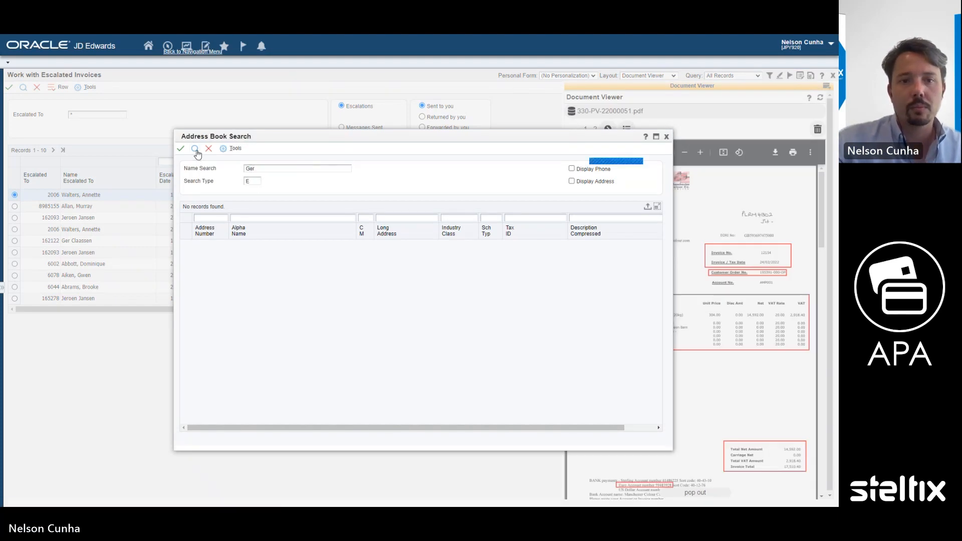
left_click(180, 149)
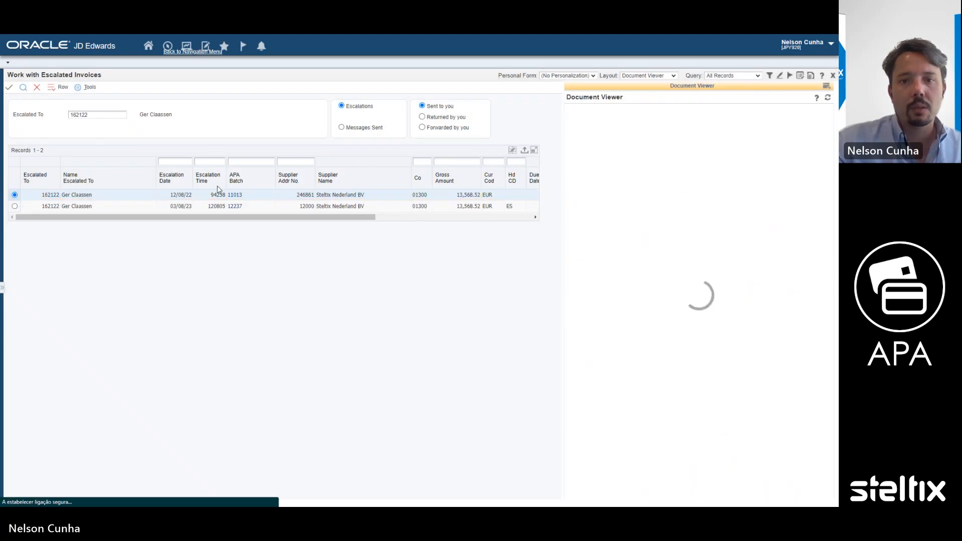
Select the escalated invoice of APA batch 12237, review its remaining columns, and open it.
left_click(63, 205)
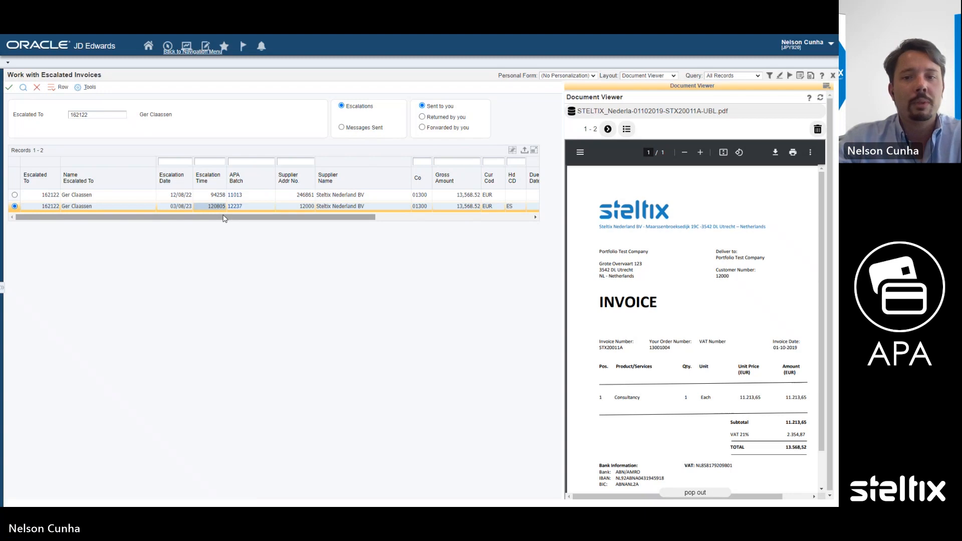
left_click_drag(210, 216, 452, 233)
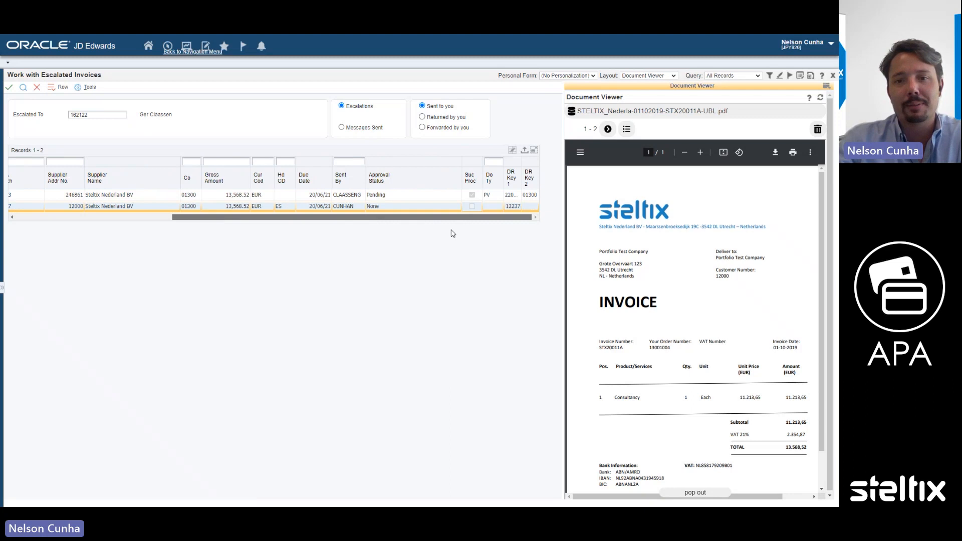
left_click_drag(452, 233, 123, 232)
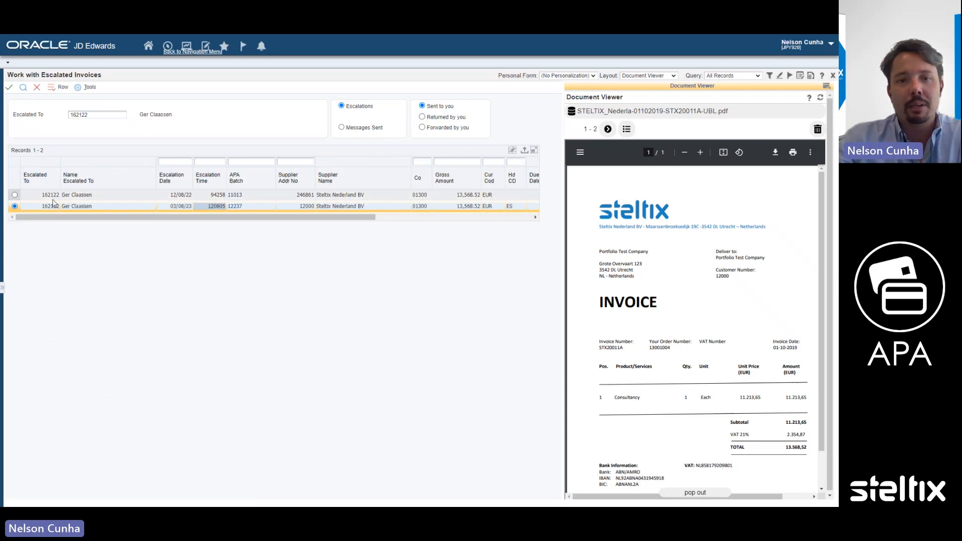
left_click(9, 89)
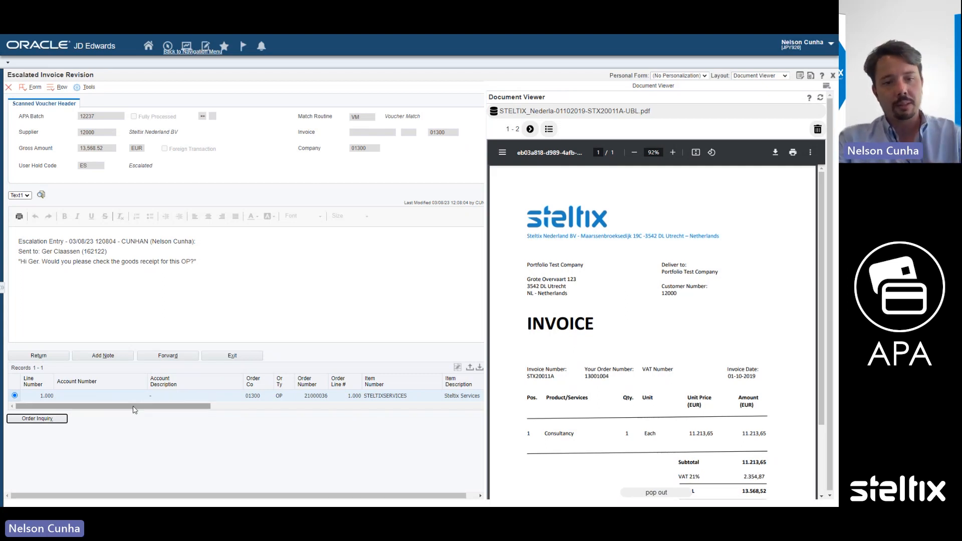
Examine the escalated invoice's order line across its order, item and quantity received columns.
left_click_drag(147, 408, 196, 413)
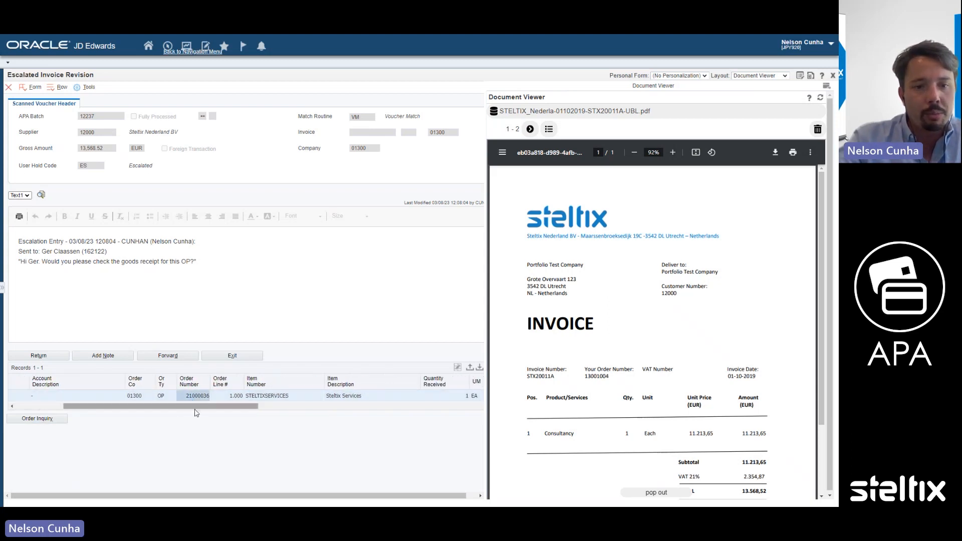
mouse_move(223, 407)
left_mouse_down()
mouse_move(181, 409)
mouse_move(217, 413)
left_mouse_up()
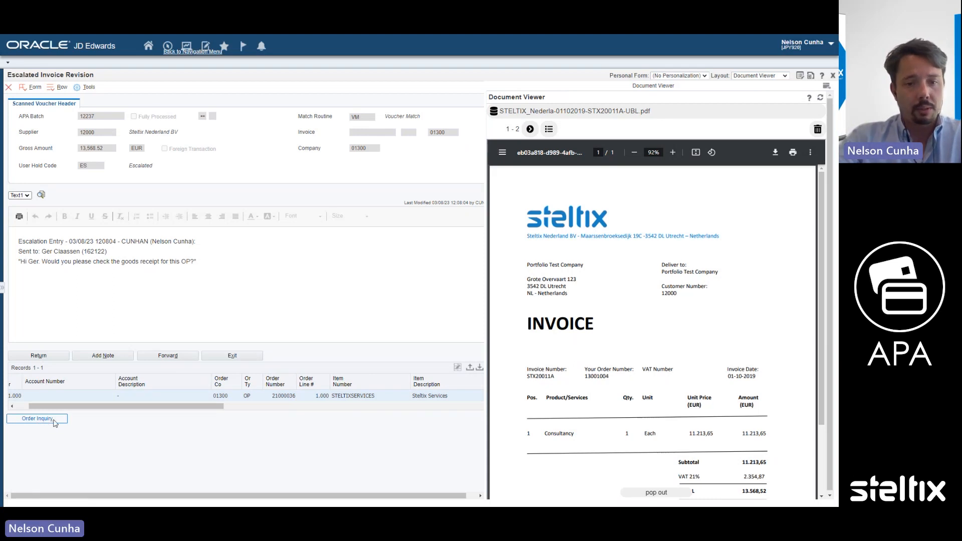
left_click_drag(114, 408, 101, 408)
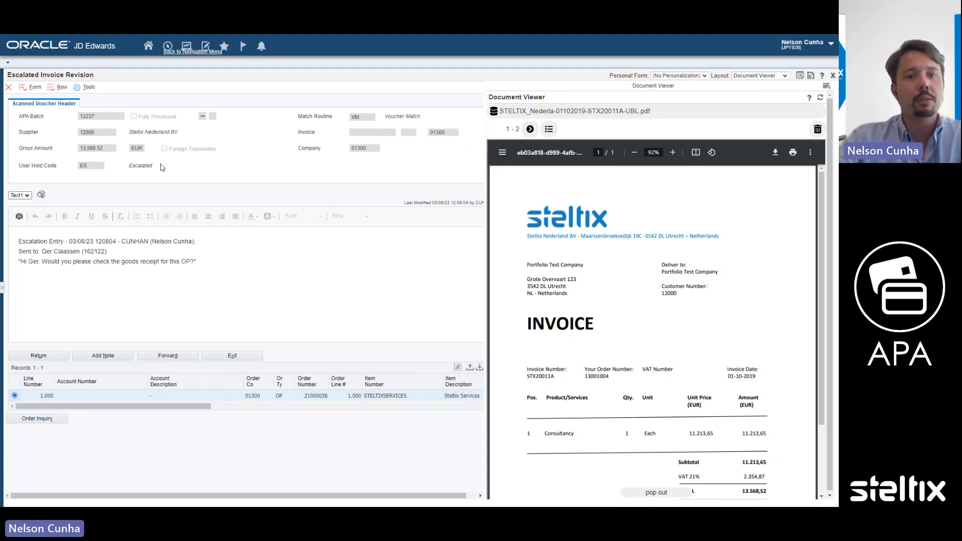
Open Enter Receipts by PO from the stock-based Purchase Order Processing functions.
left_click(168, 46)
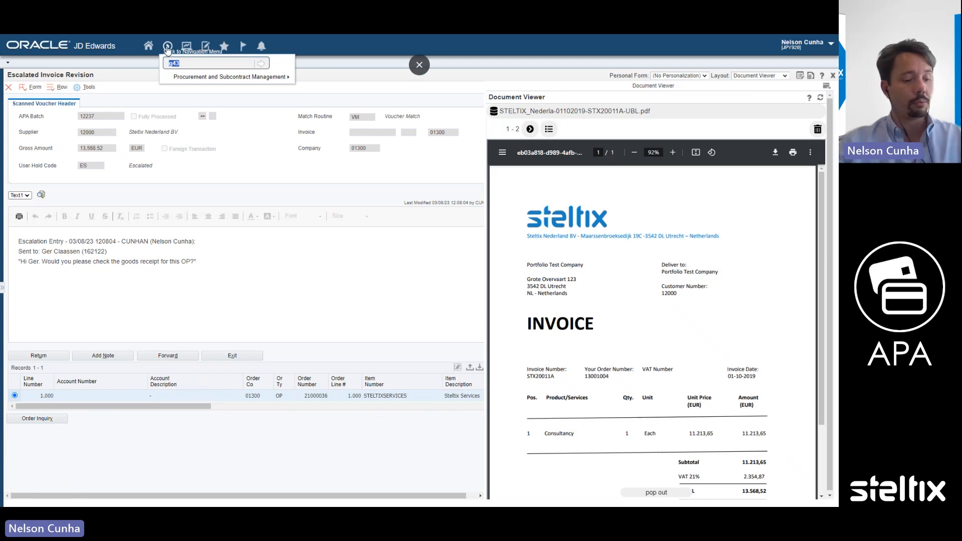
left_click(228, 77)
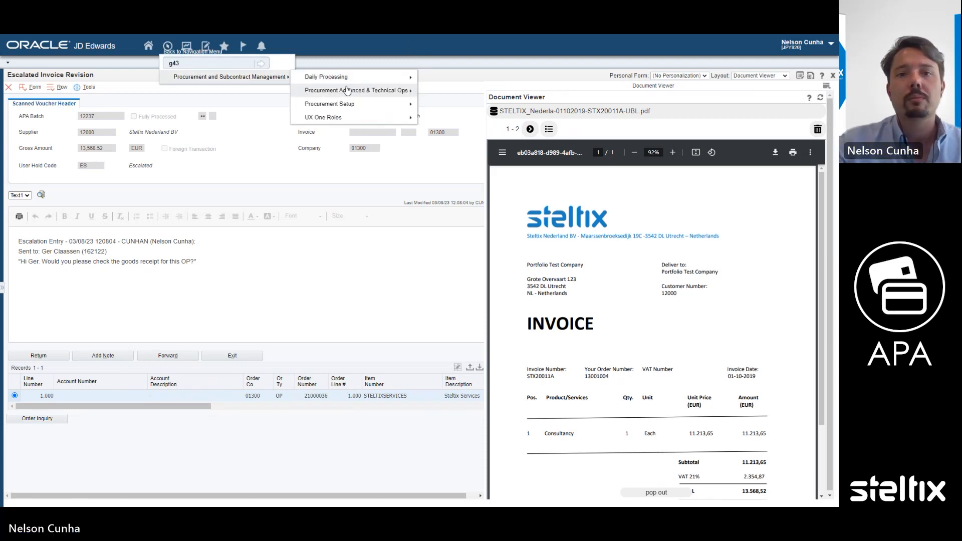
left_click(367, 80)
left_click(474, 79)
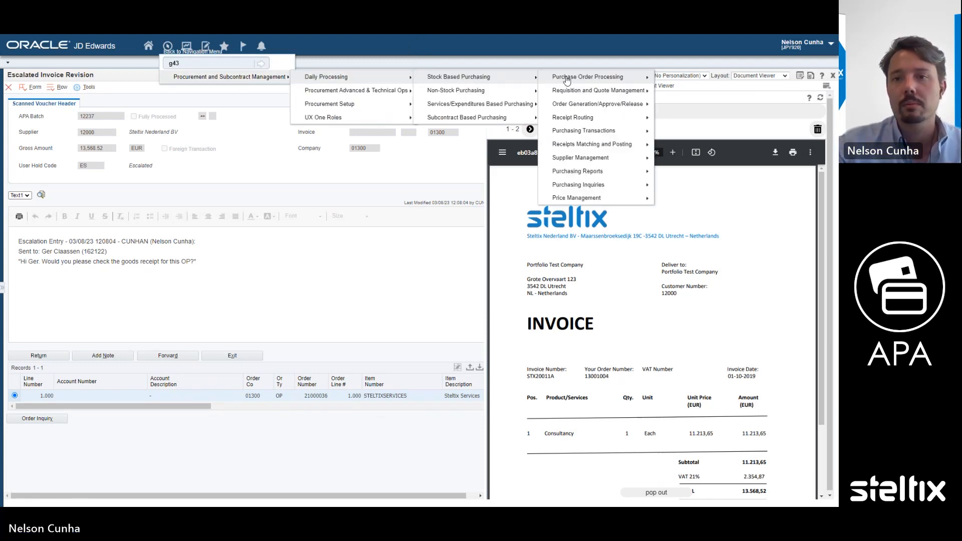
left_click(568, 80)
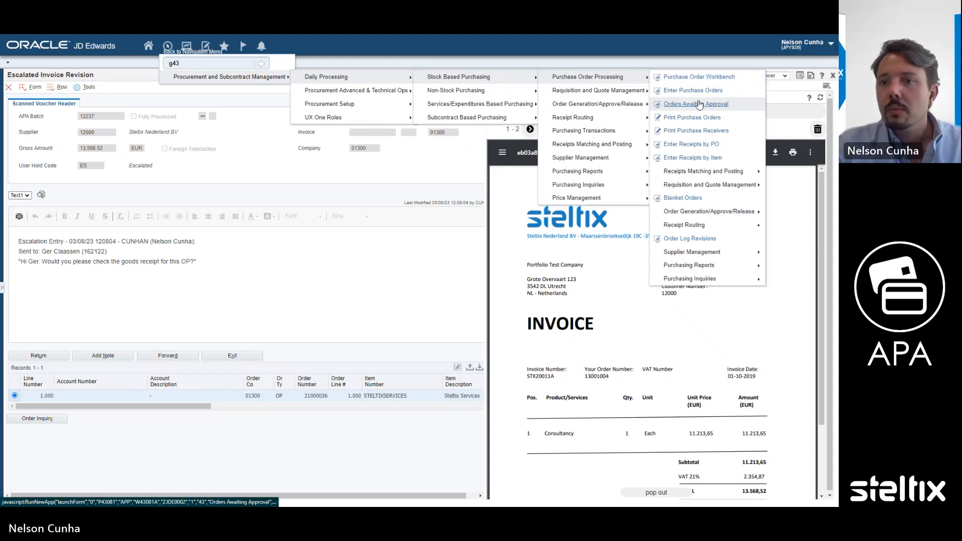
left_click(699, 144)
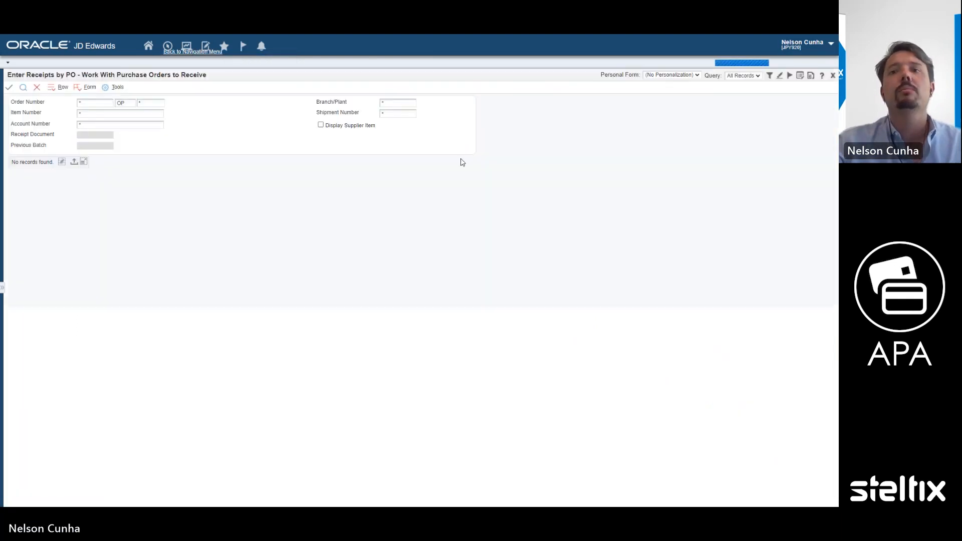
Find the escalated invoice's purchase order by its order number, receive its open quantity of 1, and leave the receipts without adding landed costs.
type("21000036")
left_click(23, 87)
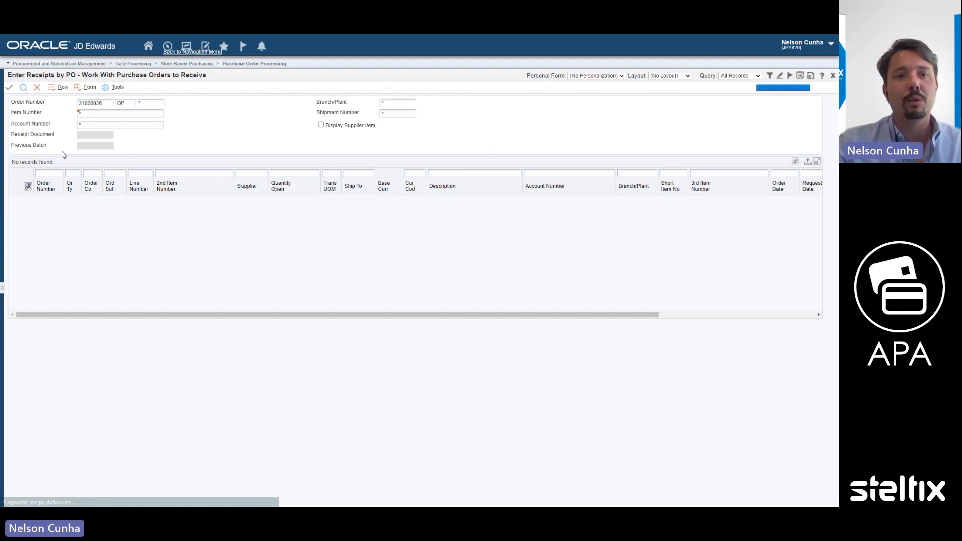
left_click(10, 89)
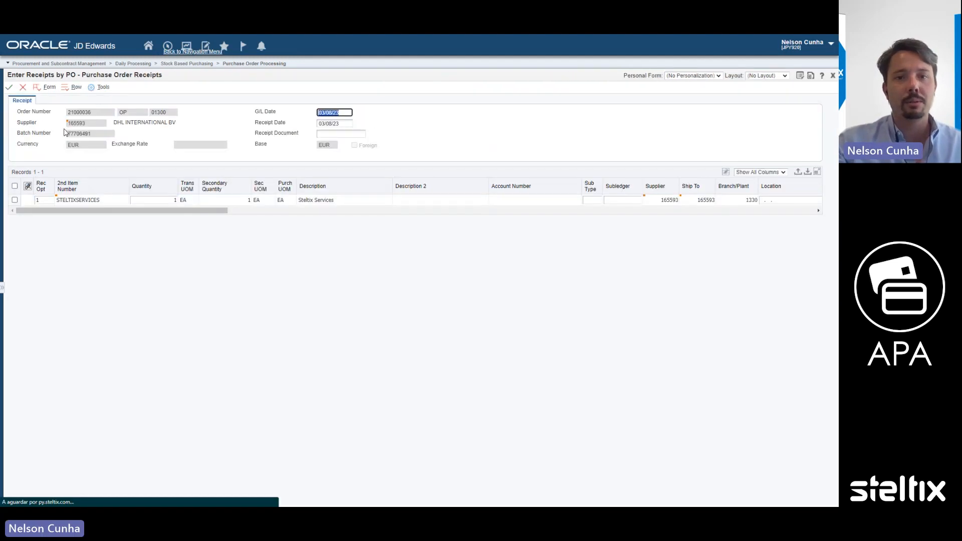
left_click(10, 88)
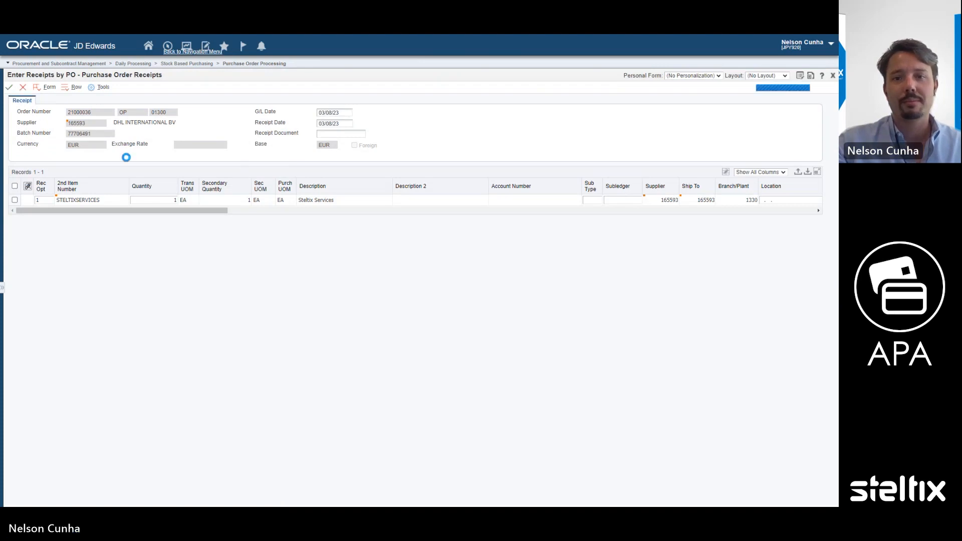
left_click(9, 88)
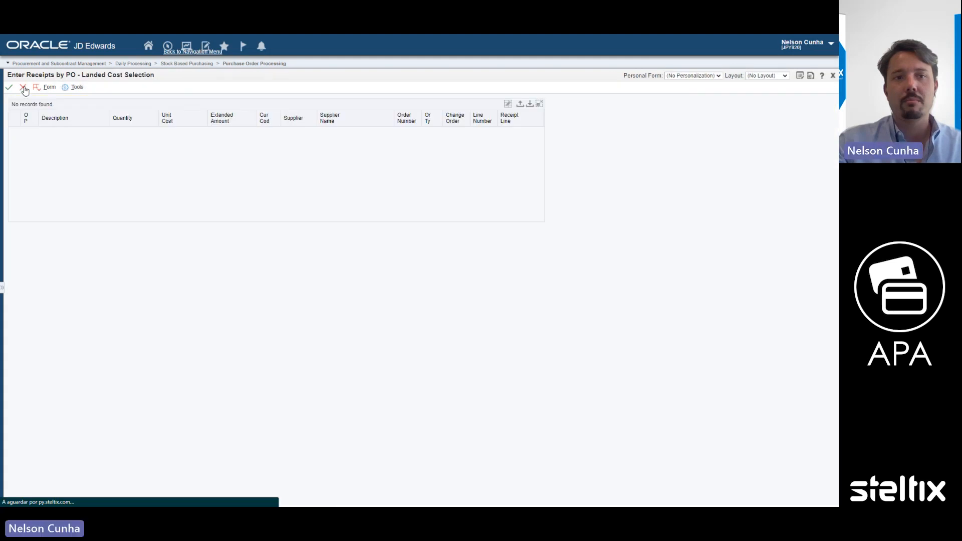
left_click(24, 89)
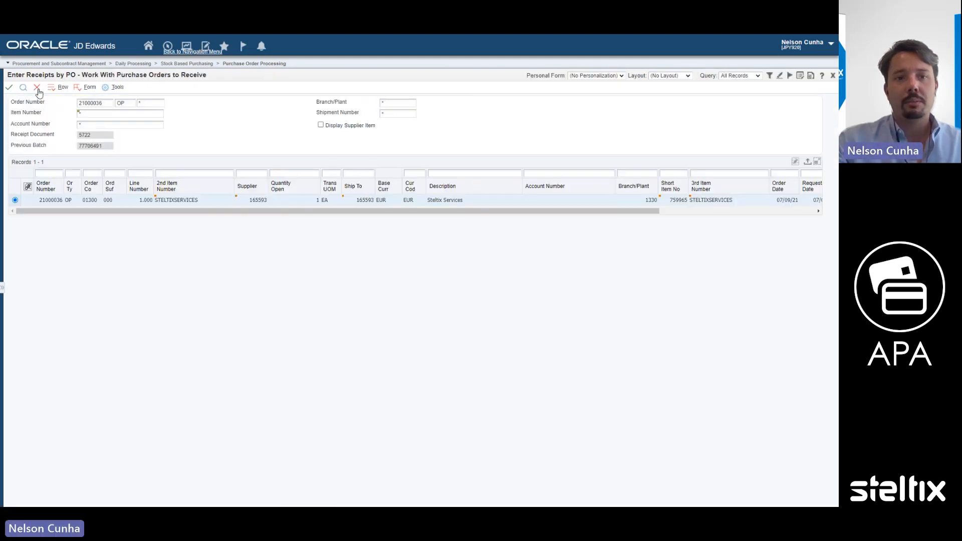
left_click(37, 89)
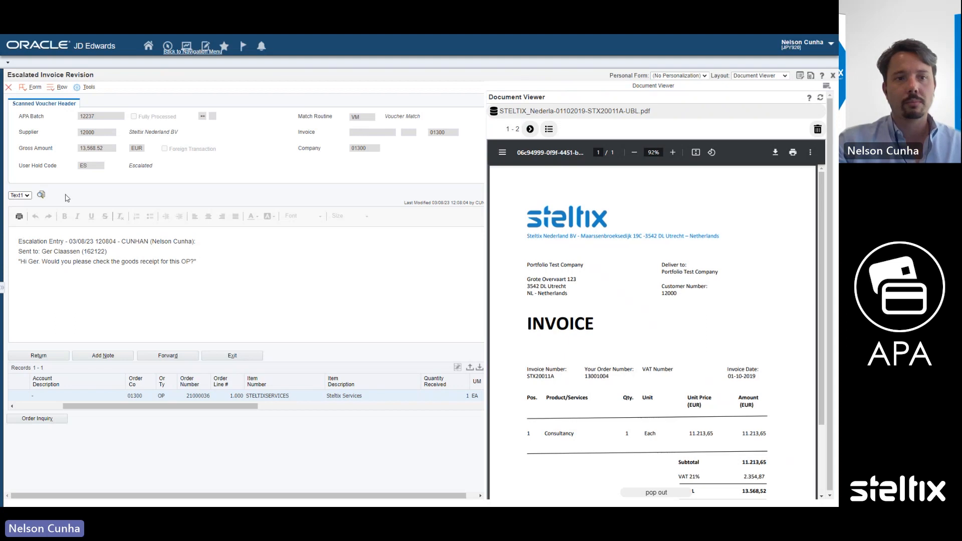
Return the escalation to the administrator with hold code RT and a note that the goods are now received, and close the escalated invoices.
left_click(52, 356)
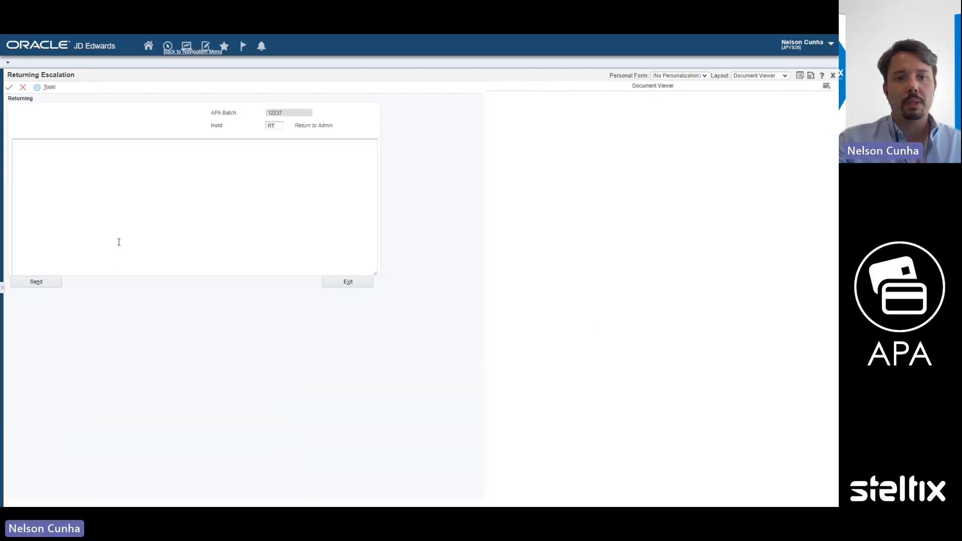
left_click(281, 126)
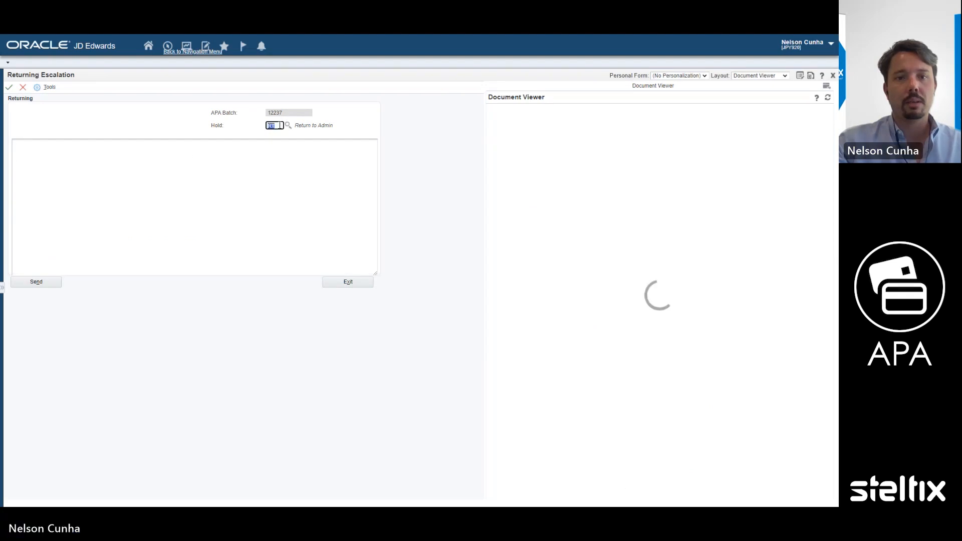
left_click(270, 155)
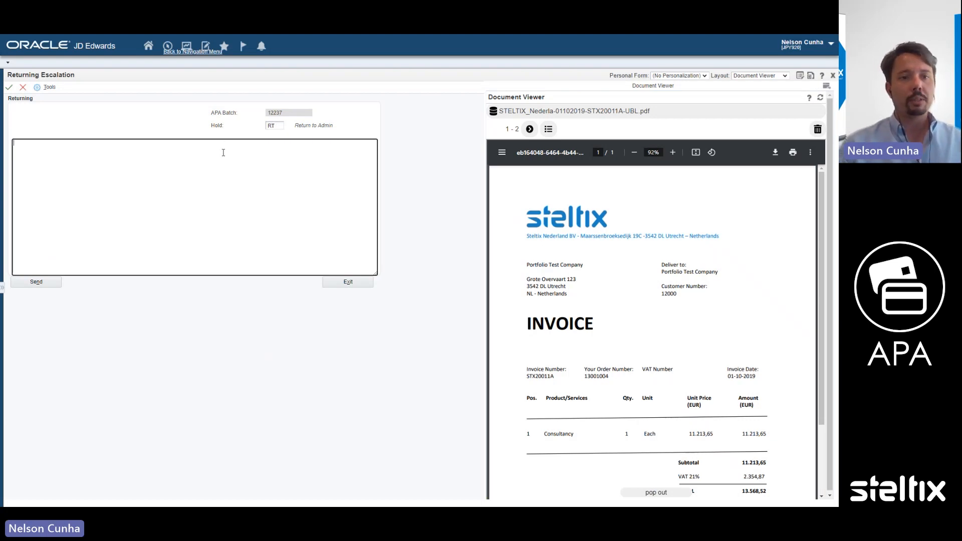
type("Hi Nelson. I received th")
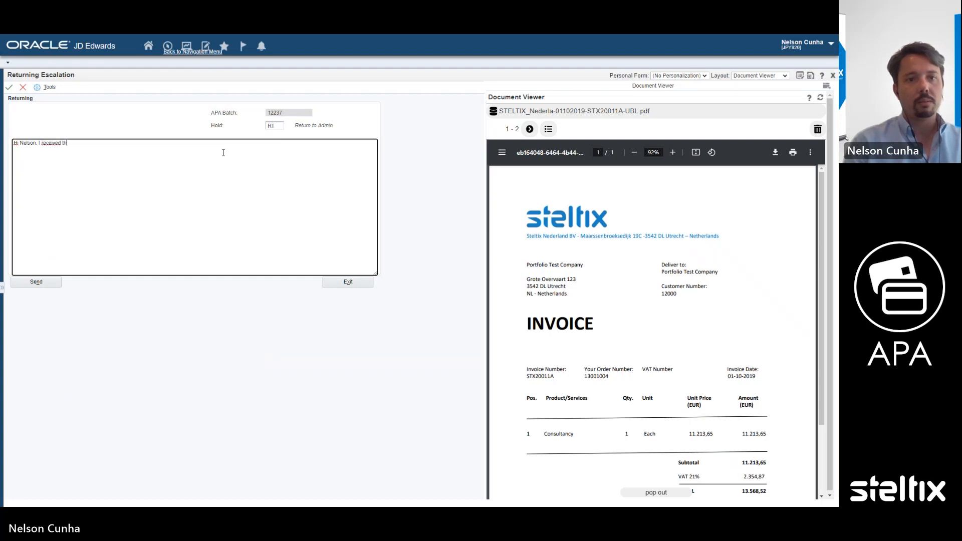
type("now!")
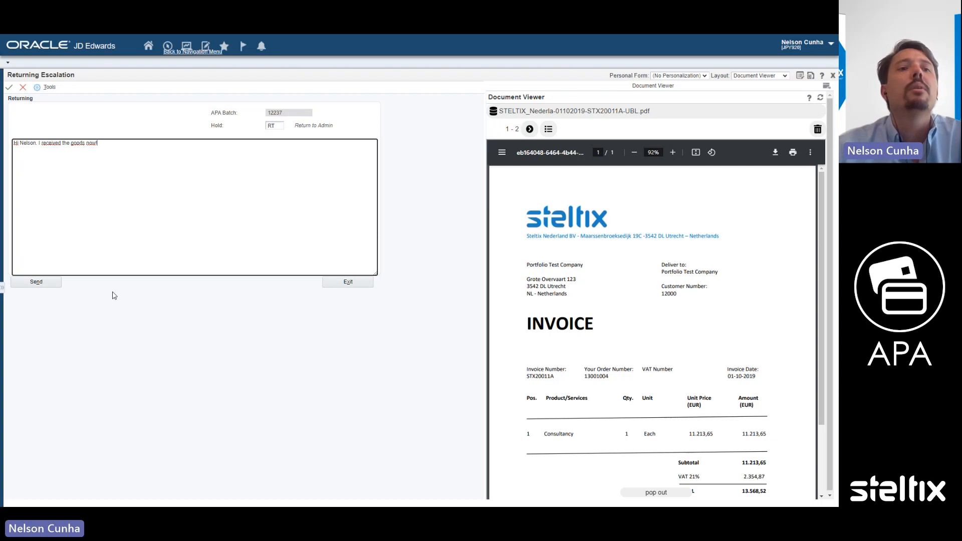
left_click(48, 286)
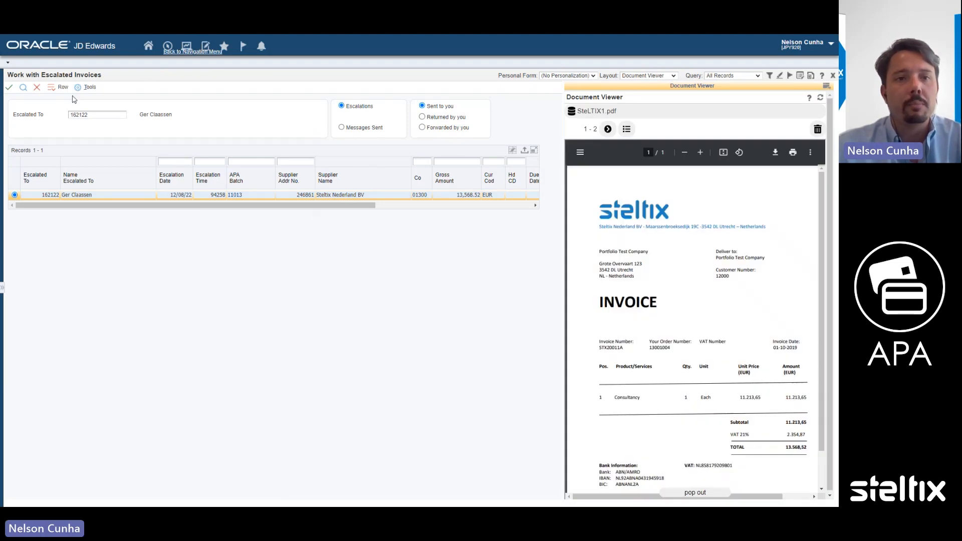
left_click(38, 88)
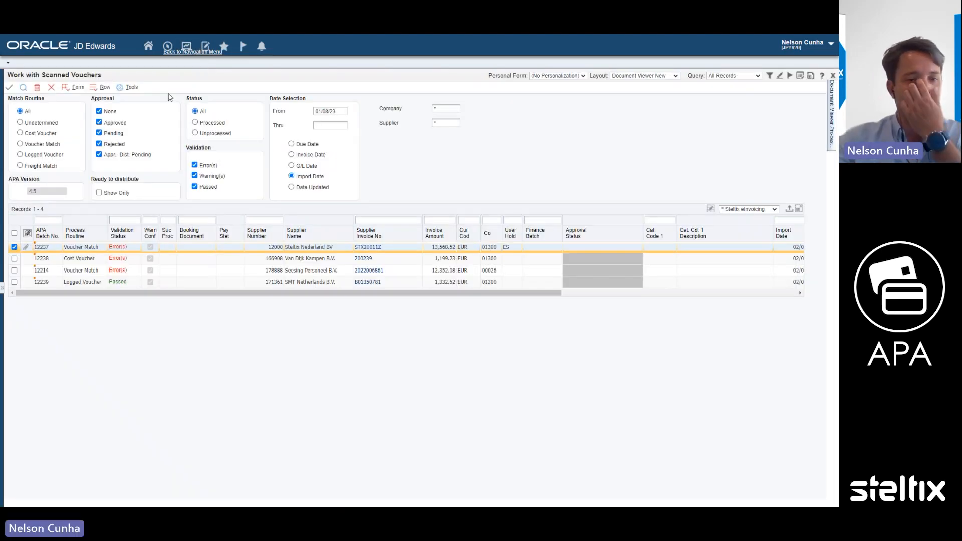
Refresh the scanned vouchers, check the hold and escalation columns of APA batch 12237, and release the batch from its hold.
left_click(24, 88)
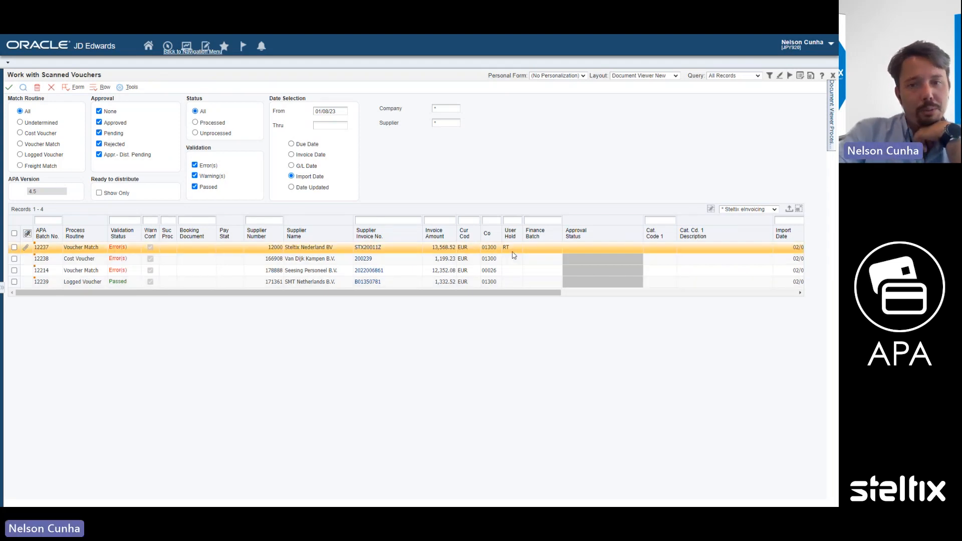
scroll(521, 296, "right", 5)
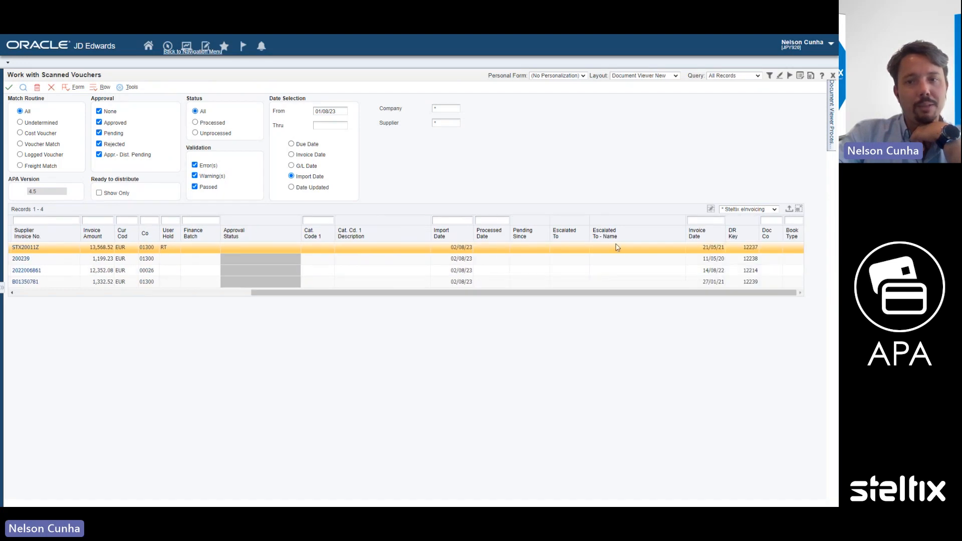
scroll(602, 298, "left", 5)
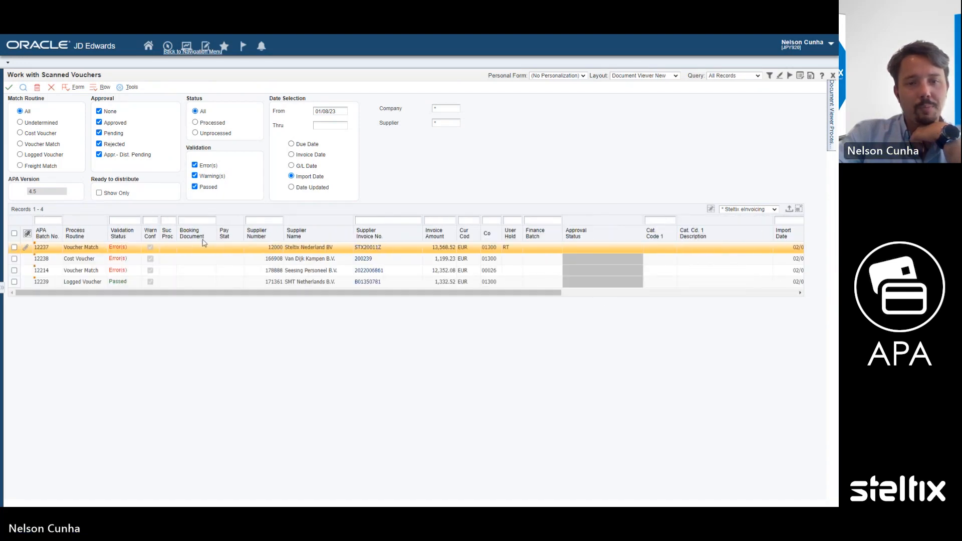
left_click(14, 248)
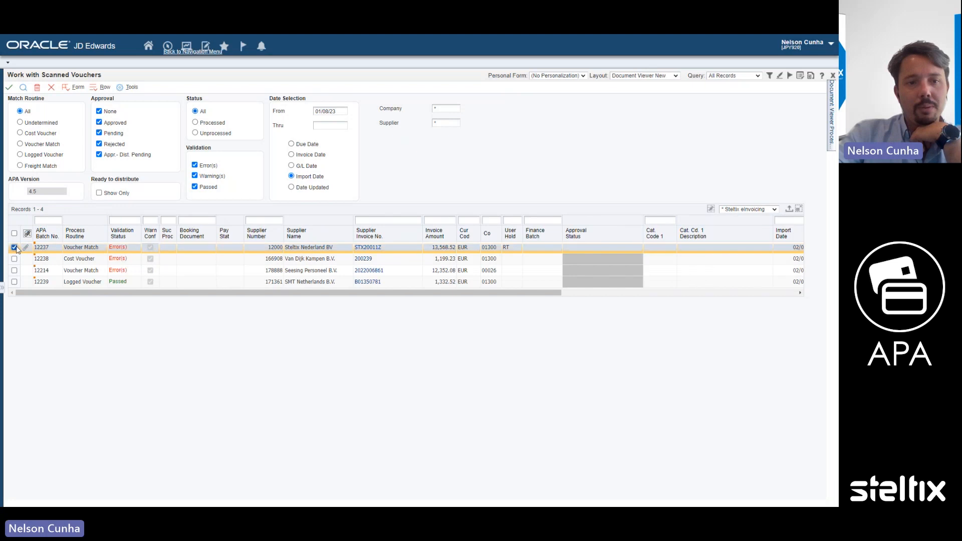
right_click(15, 250)
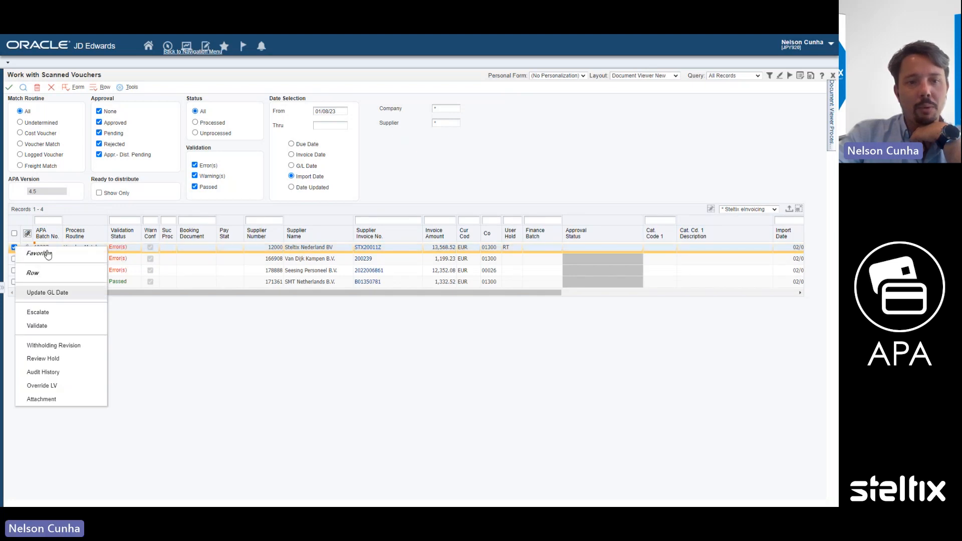
left_click(82, 358)
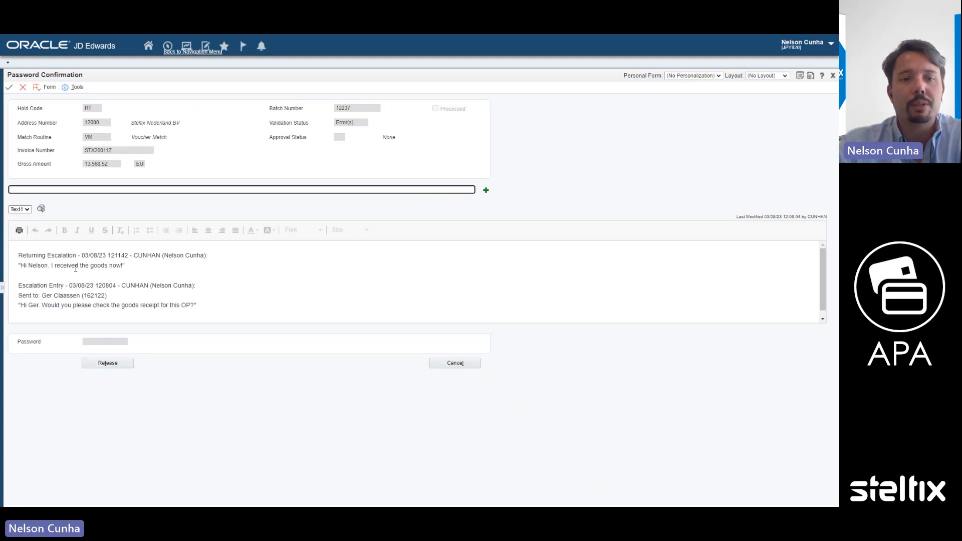
left_click(113, 365)
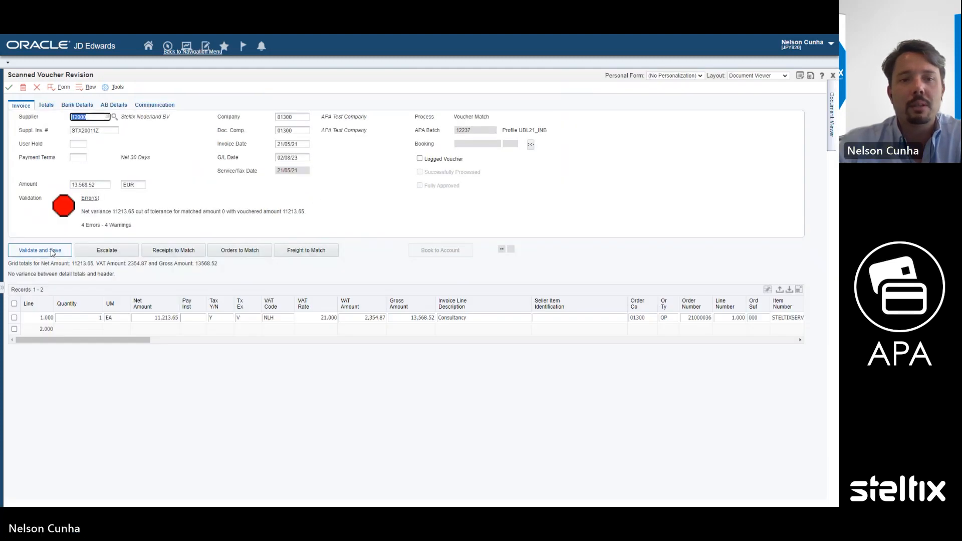
Revalidate the voucher of APA batch 12237, change its supplier invoice number to STX20011Z9, and validate and save it again.
left_click(52, 252)
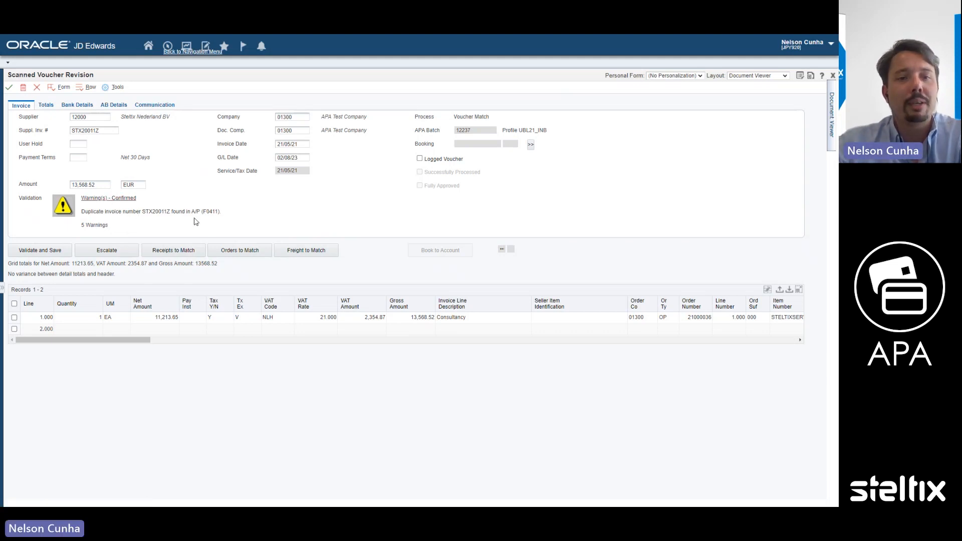
double_click(110, 133)
left_click(110, 132)
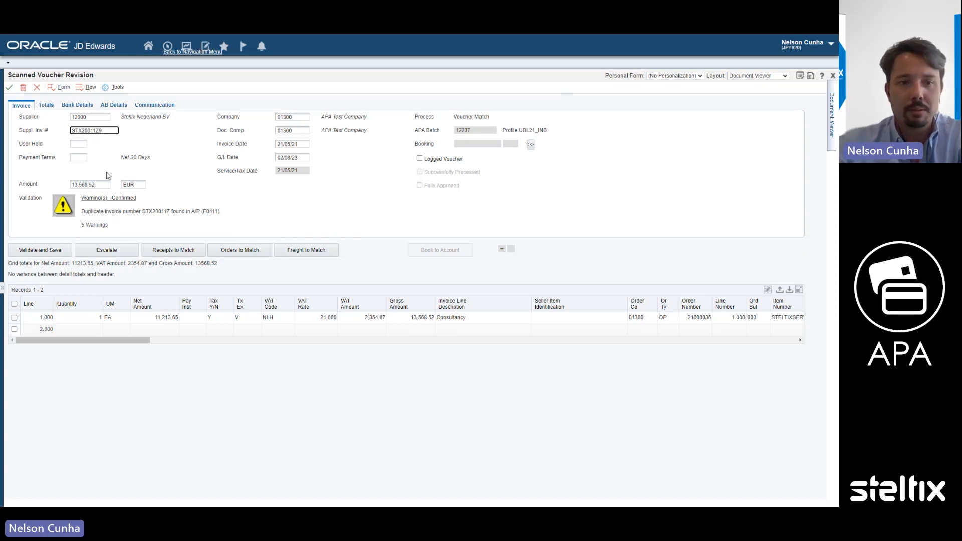
left_click(65, 251)
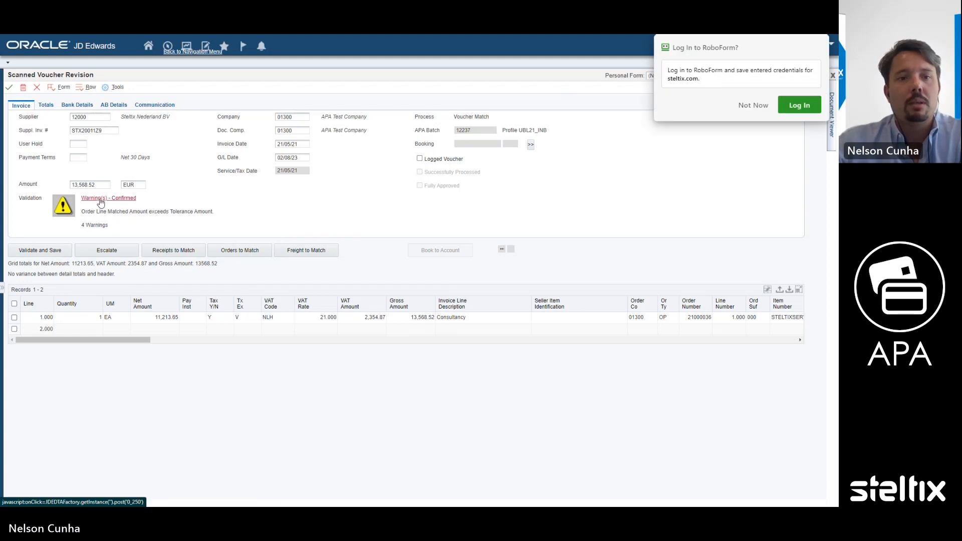
left_click(753, 105)
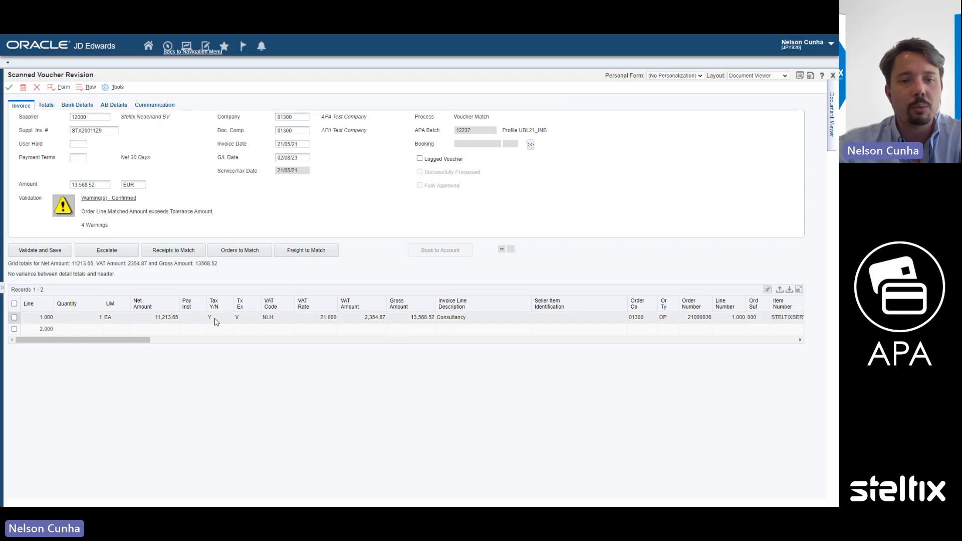
Review the individual validation messages of the voucher and return to its revision form.
left_click(108, 198)
left_click(750, 106)
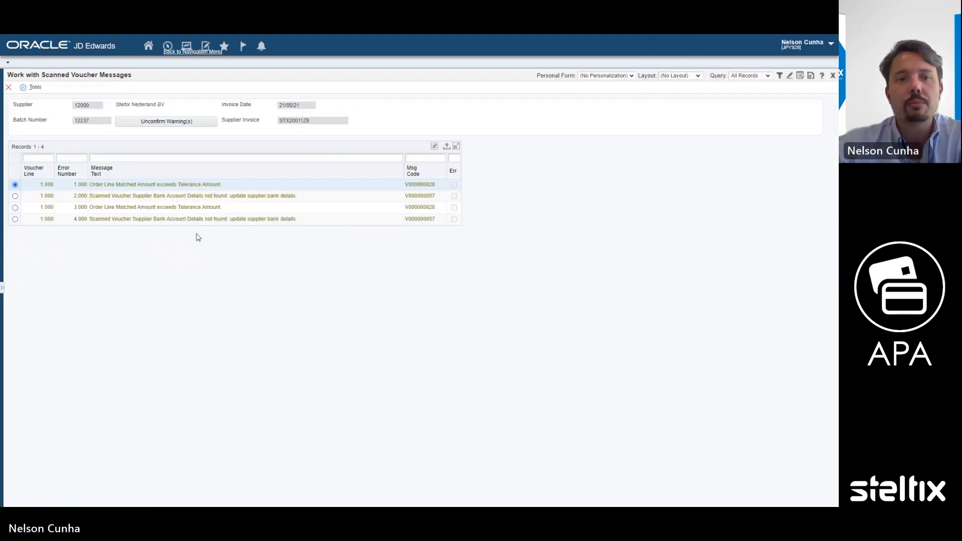
left_click(127, 197)
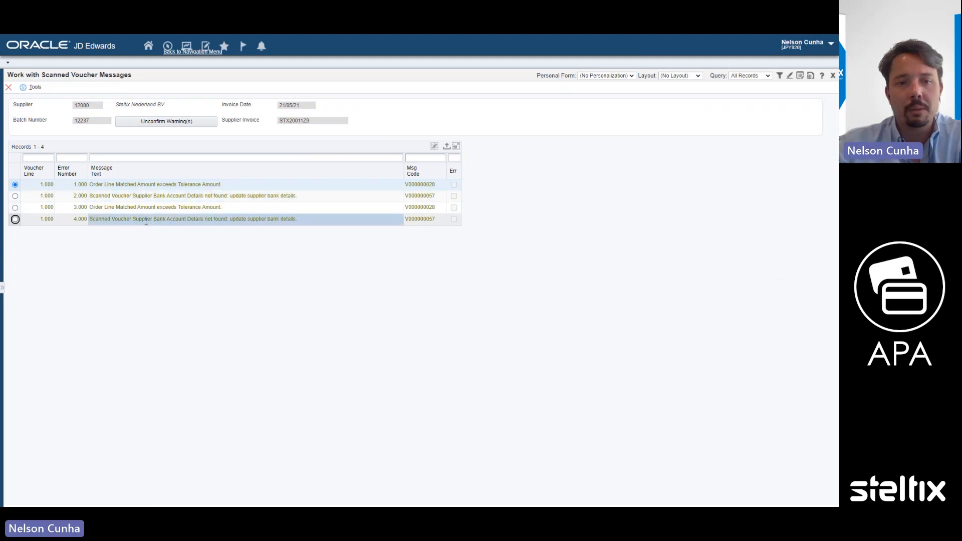
left_click(146, 218)
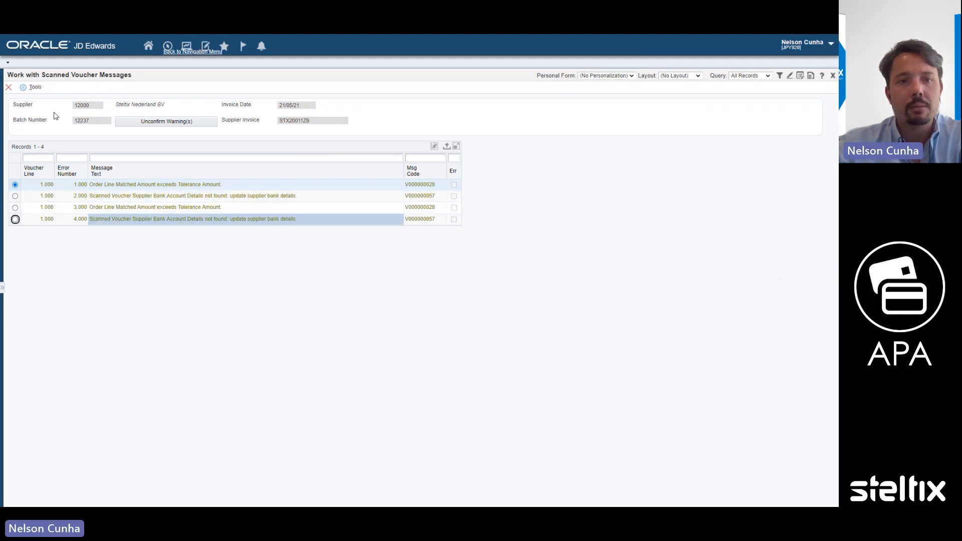
left_click(9, 88)
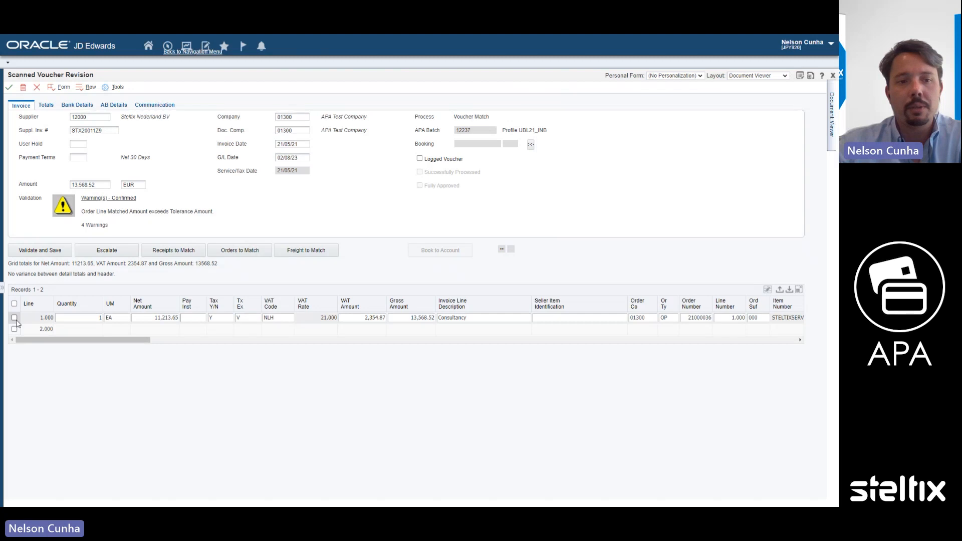
Register the supplier's new bank account from voucher line 1, validate and save the voucher, and return to the scanned vouchers.
left_click(89, 87)
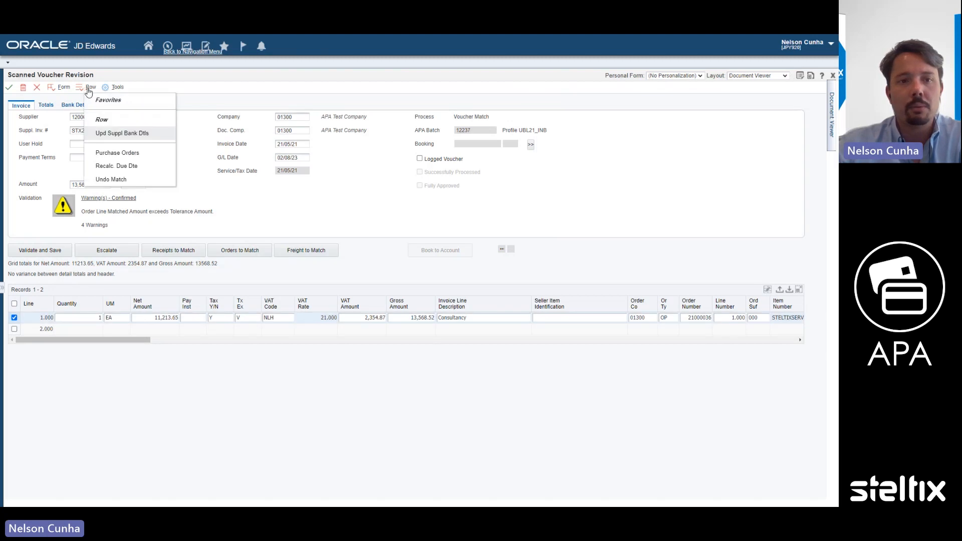
left_click(126, 133)
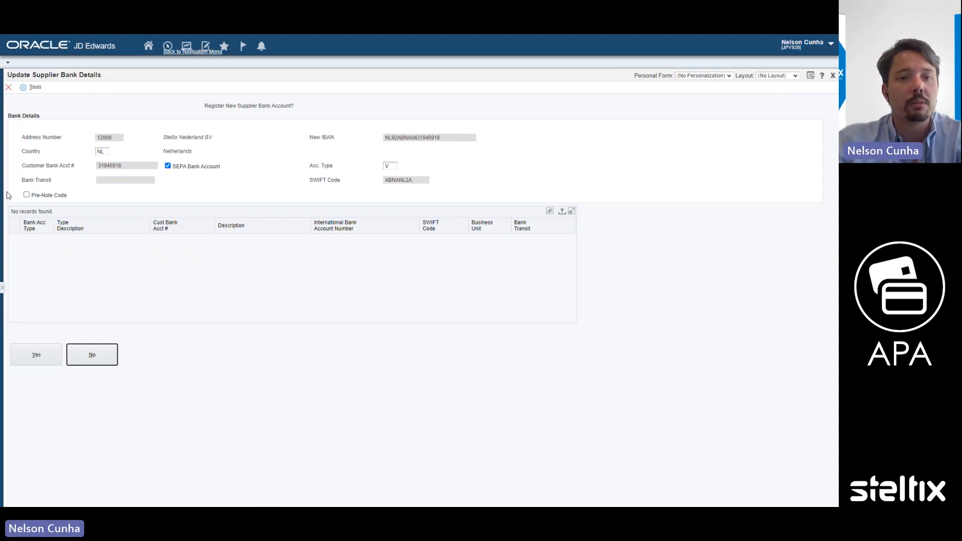
left_click(38, 356)
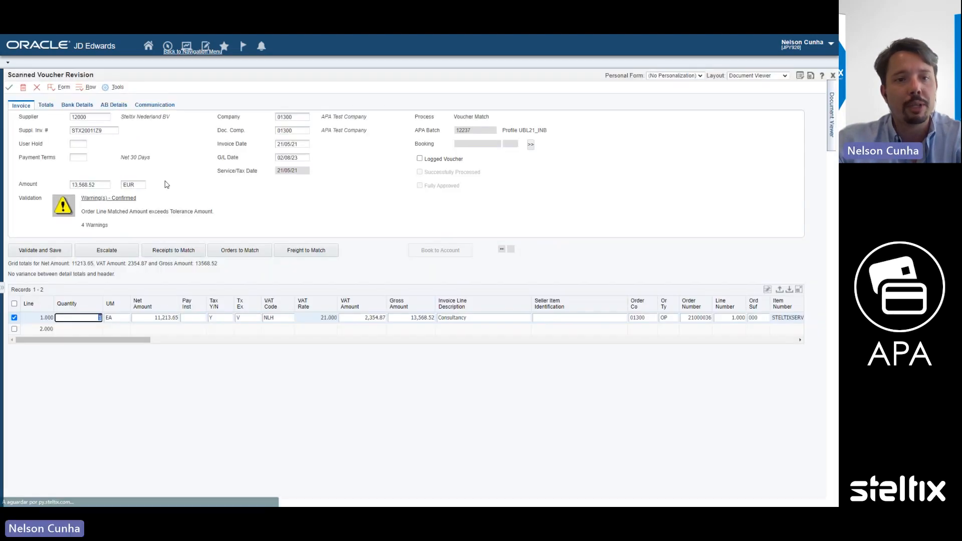
left_click(68, 250)
left_click_drag(93, 238, 95, 227)
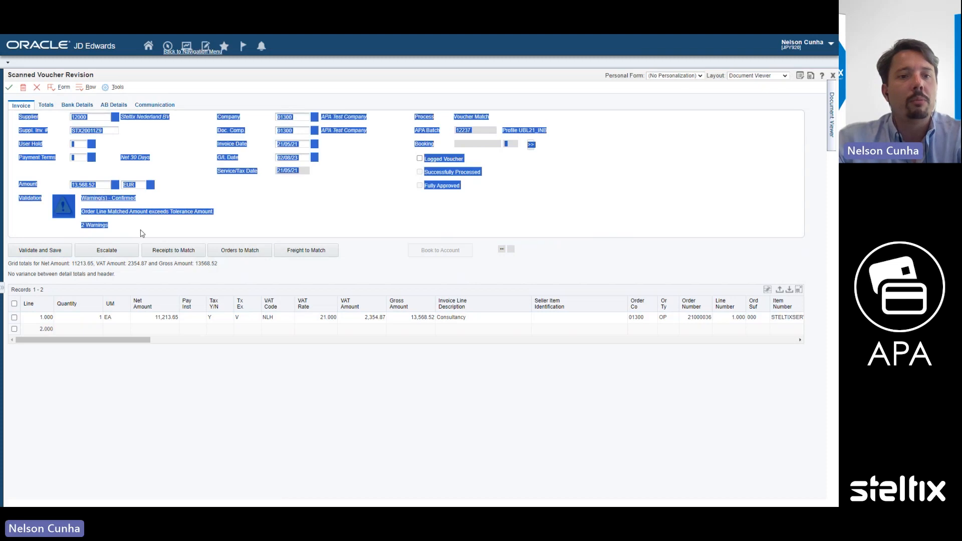
left_click(119, 233)
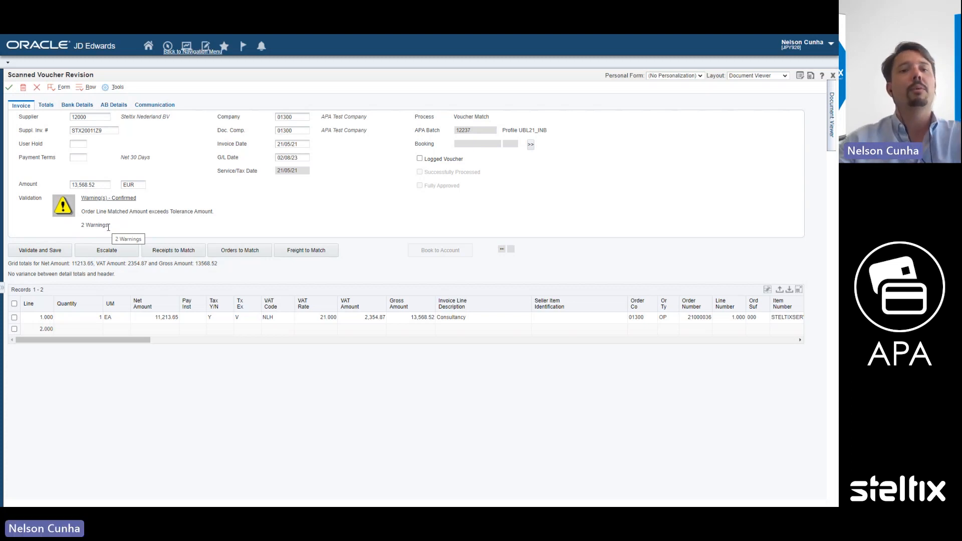
left_click(36, 88)
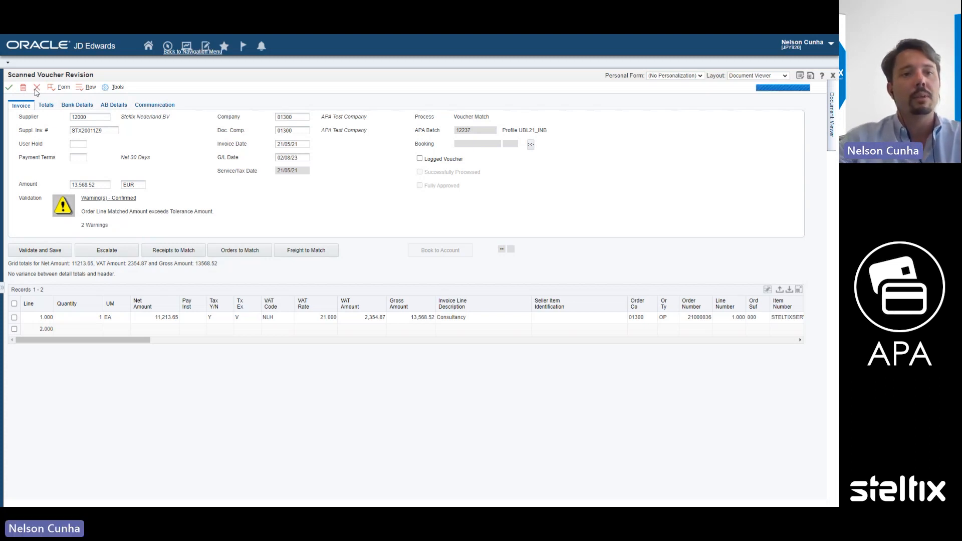
right_click(120, 250)
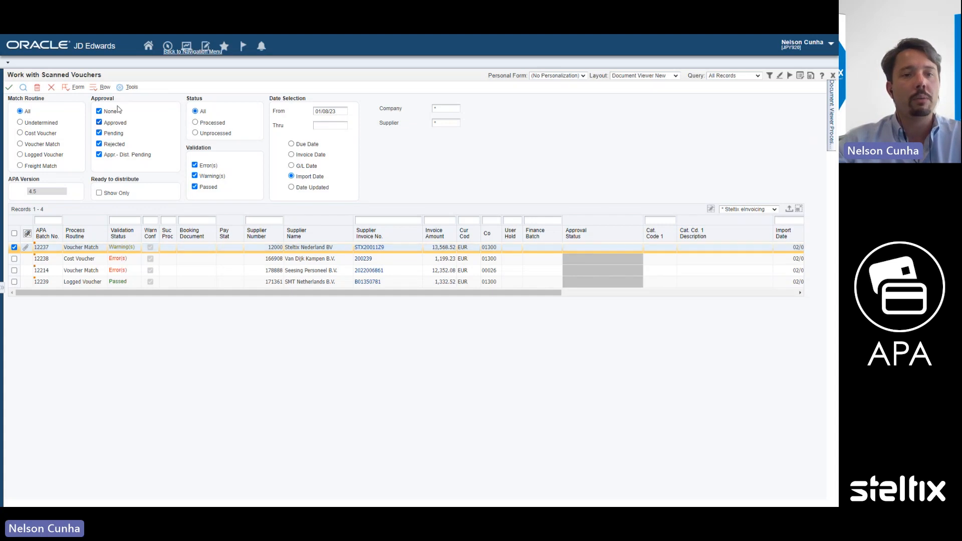
Try to process the voucher of APA batch 12237 and check its validation messages.
left_click(101, 88)
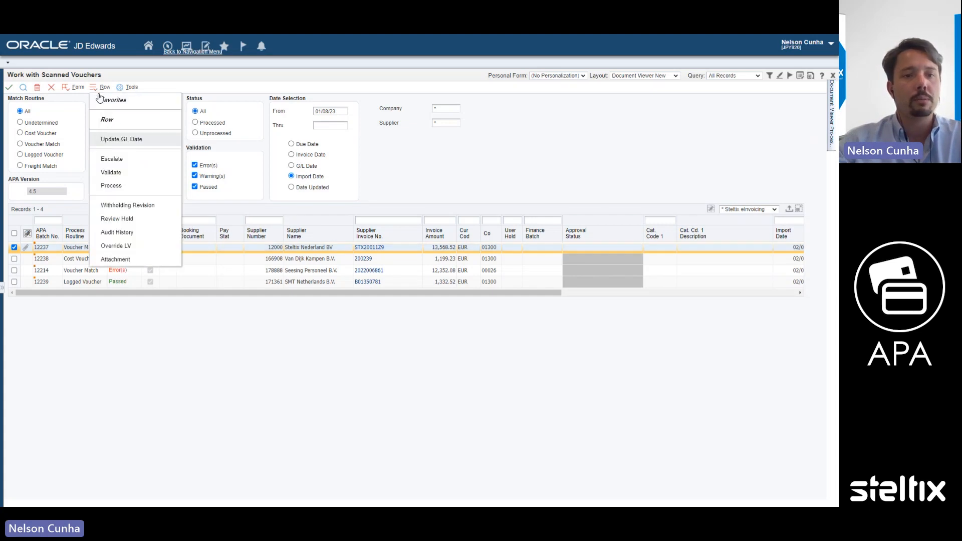
left_click(111, 186)
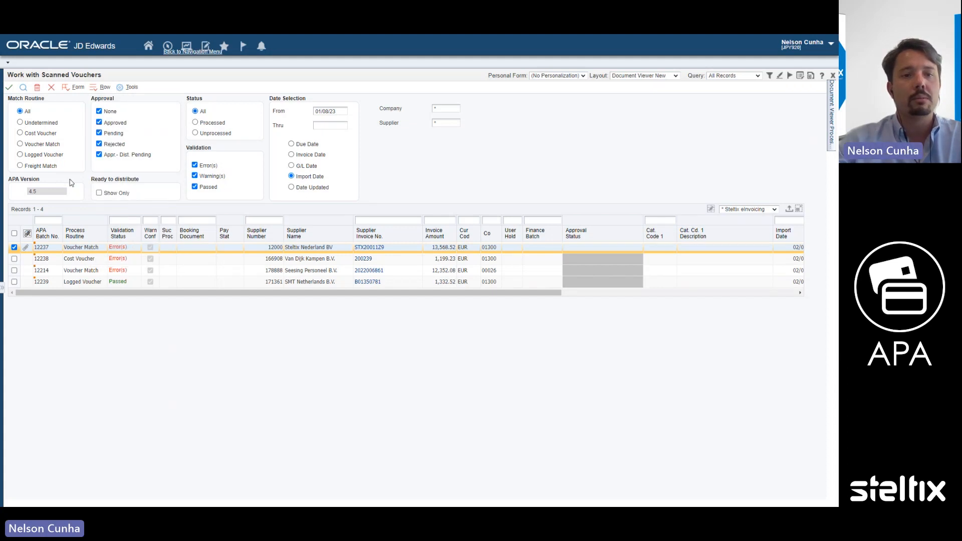
left_click(117, 249)
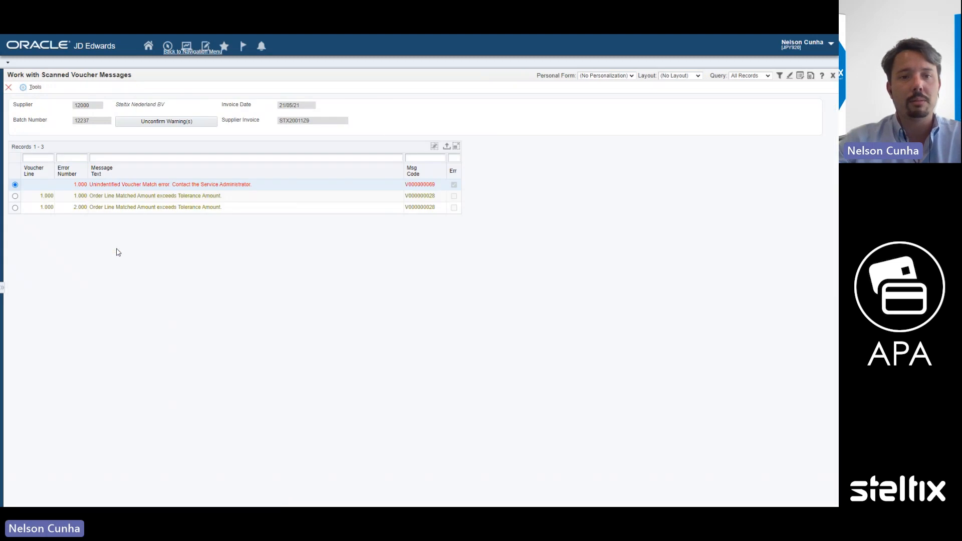
left_click(8, 88)
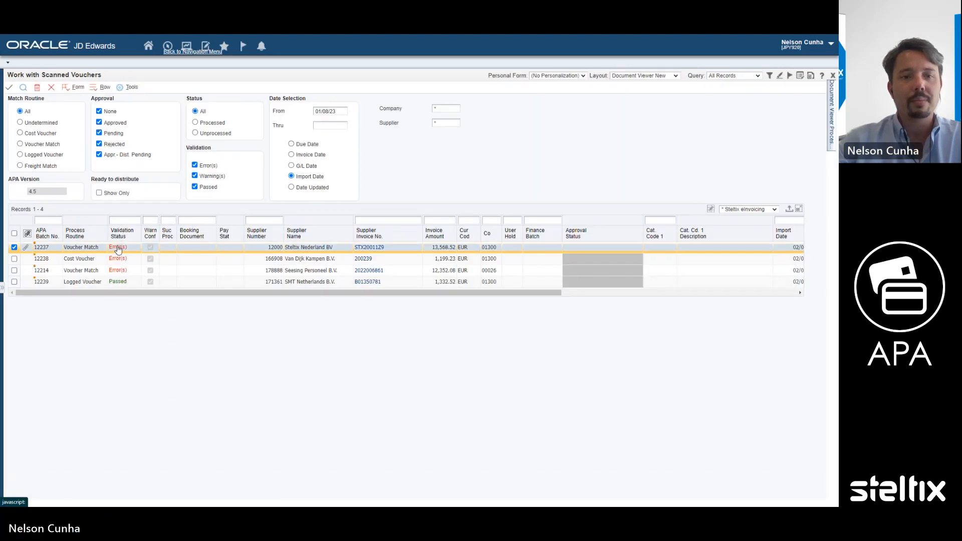
Revalidate the voucher of APA batch 12237 and apply the Override LV option to turn it into a logged voucher.
right_click(118, 250)
left_click(135, 325)
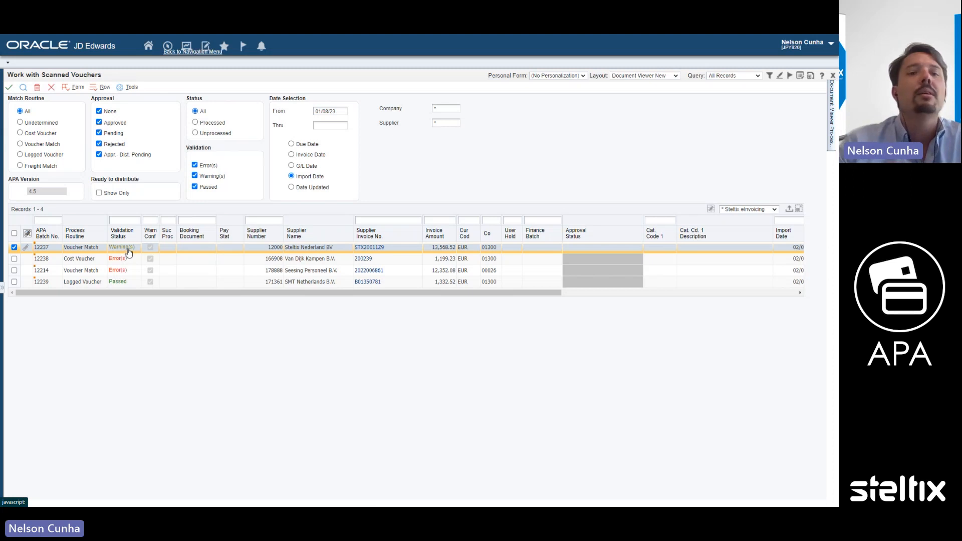
left_click(96, 89)
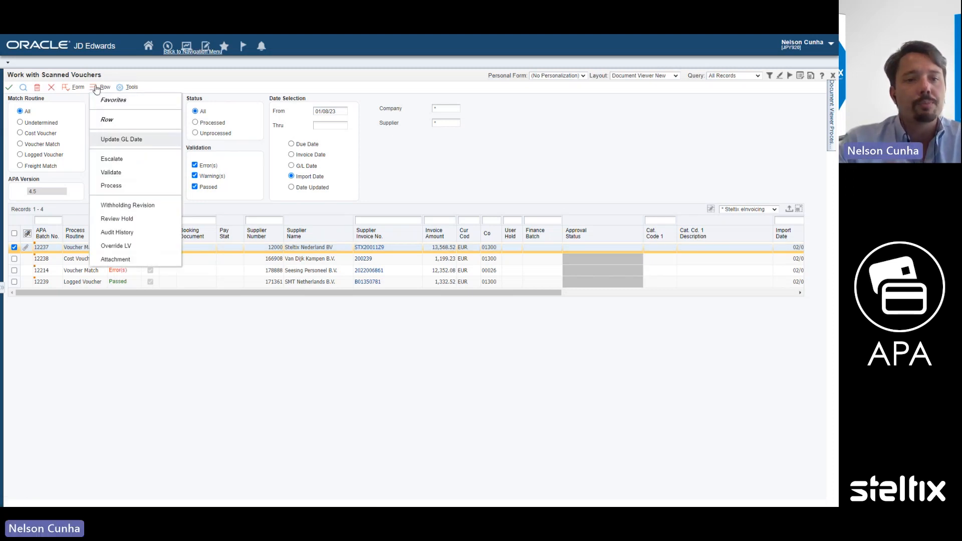
left_click(93, 91)
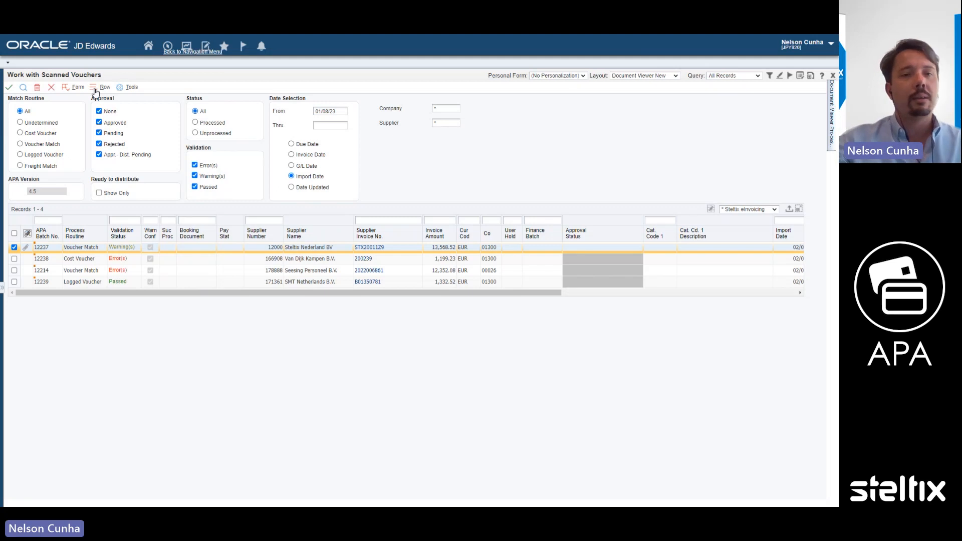
left_click(96, 92)
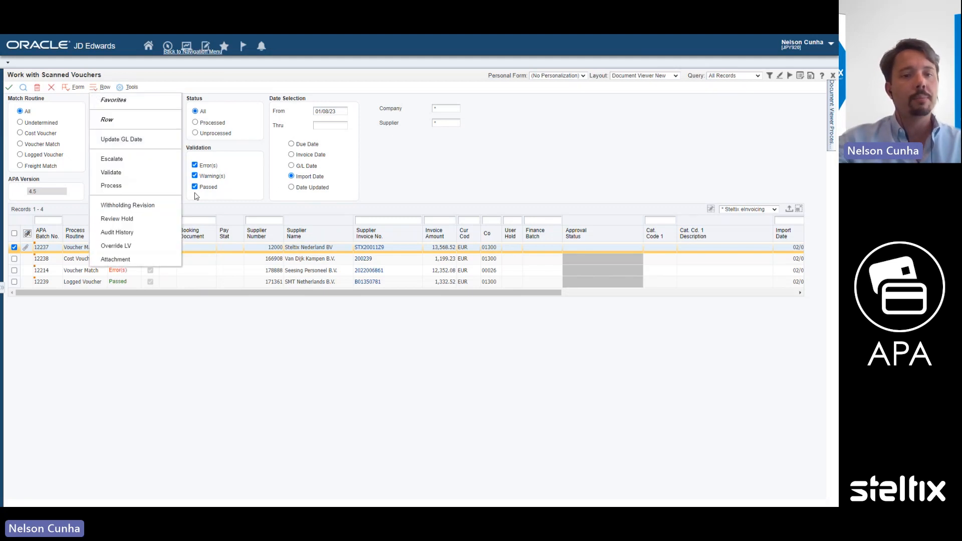
left_click(150, 244)
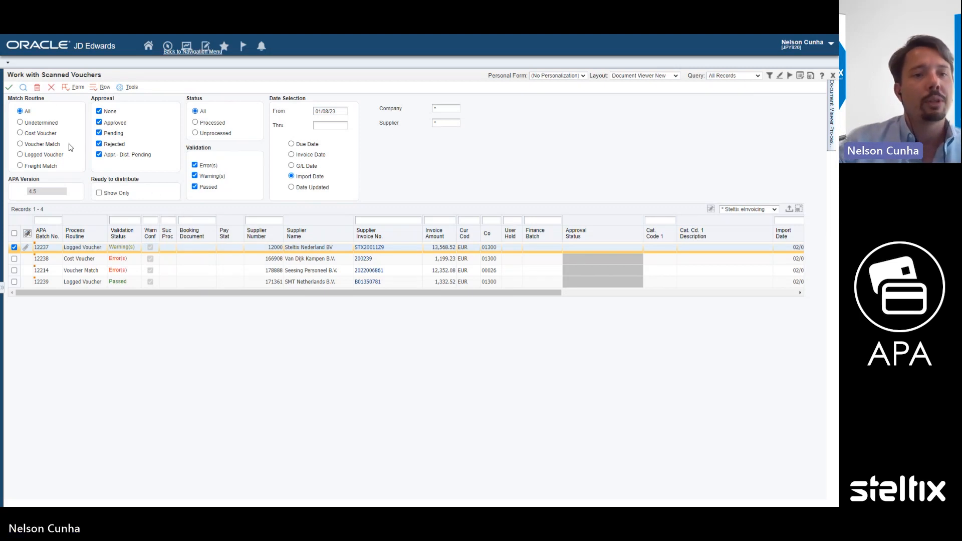
Refresh the scanned vouchers and check the validation message of APA batch 12237.
left_click(23, 87)
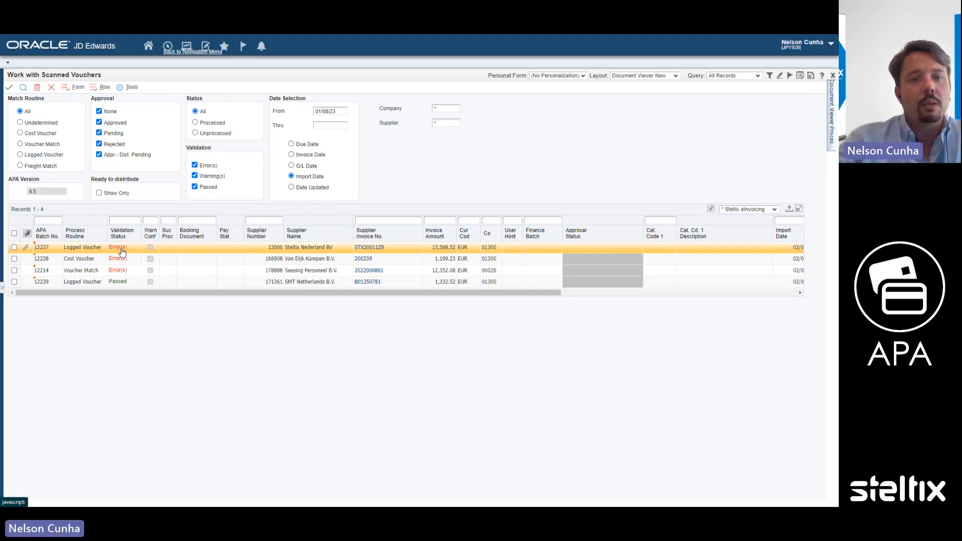
left_click(118, 249)
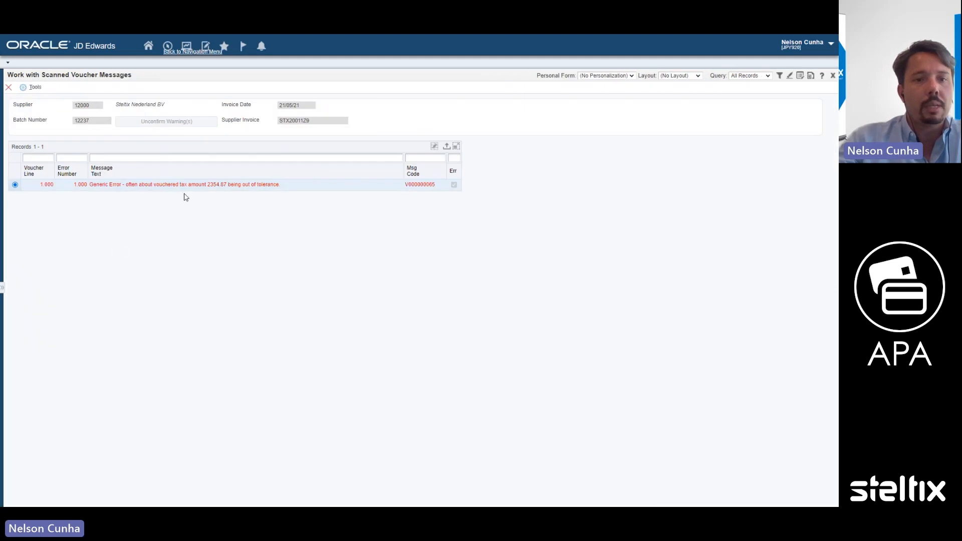
left_click(9, 89)
Set the approver of the batch 12237 voucher to 460001, validate and save it, and refresh the scanned vouchers.
left_click(10, 88)
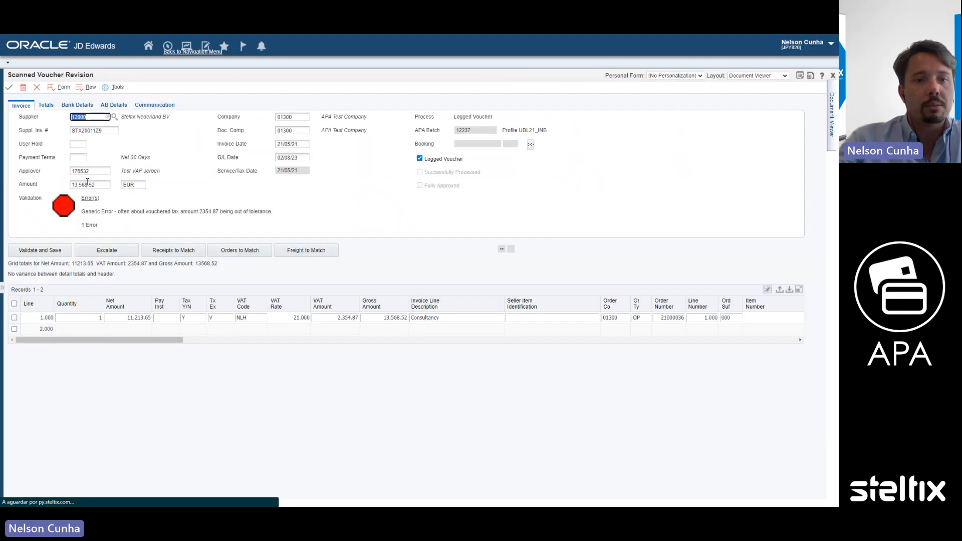
left_click(93, 172)
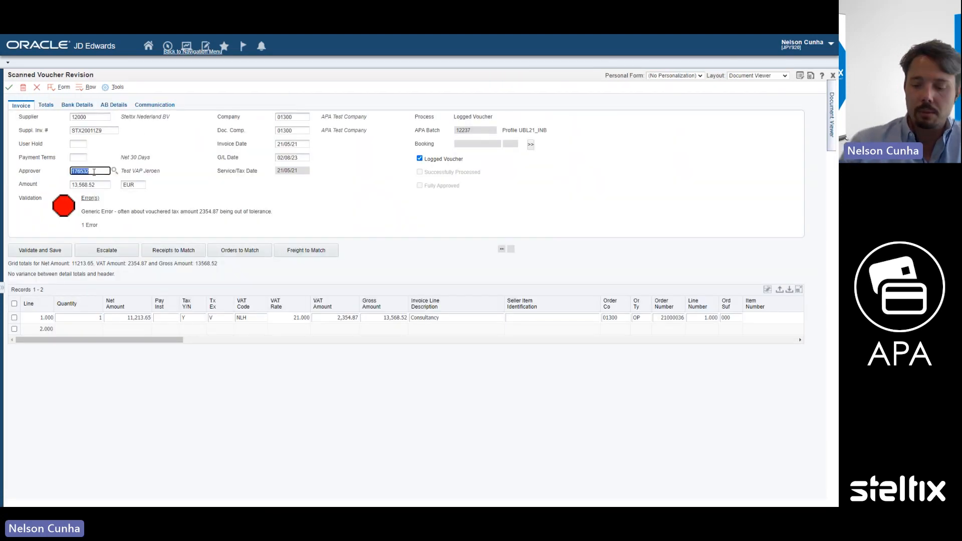
type("460001")
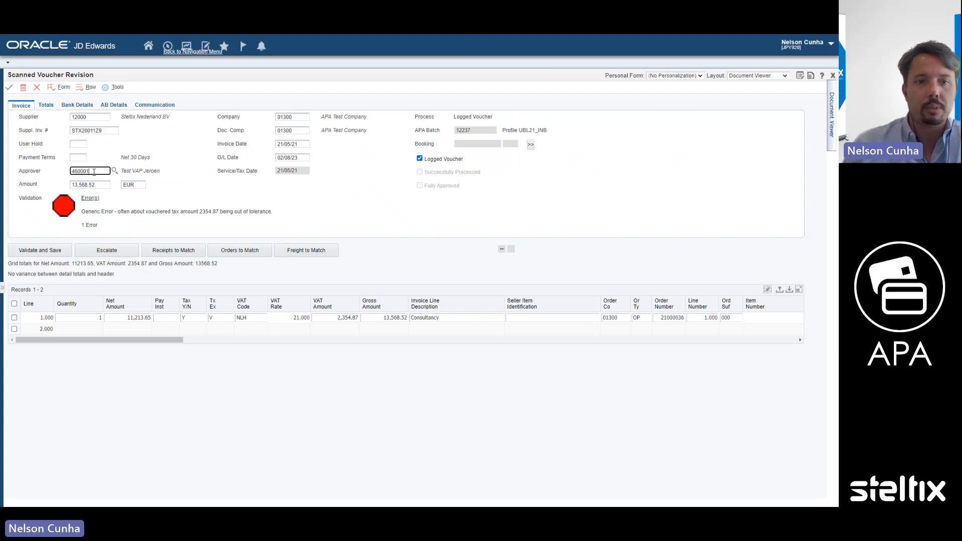
left_click(40, 250)
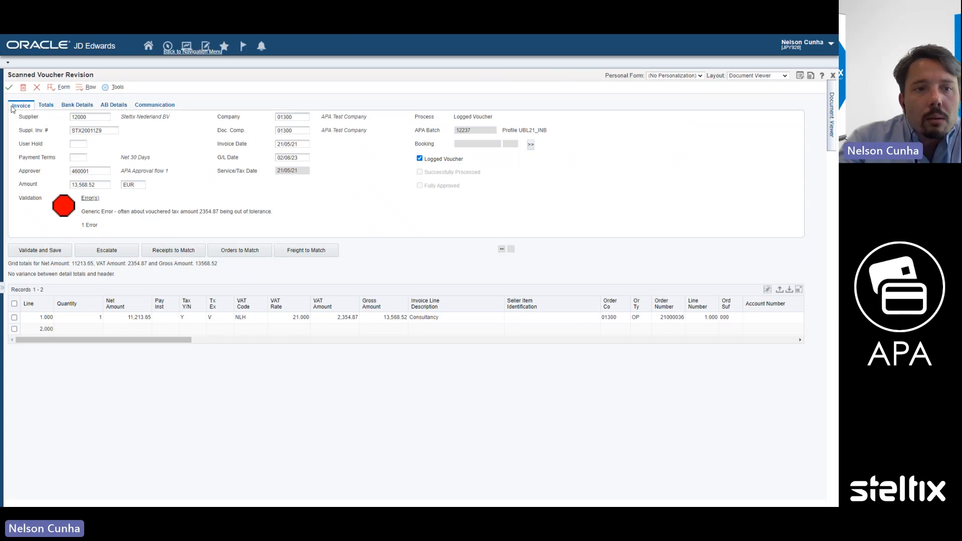
left_click(9, 88)
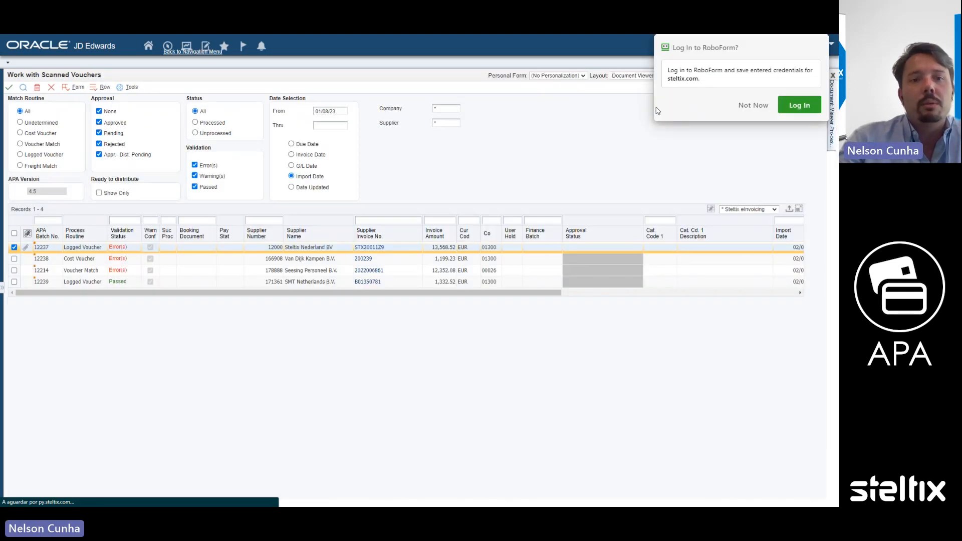
left_click(746, 105)
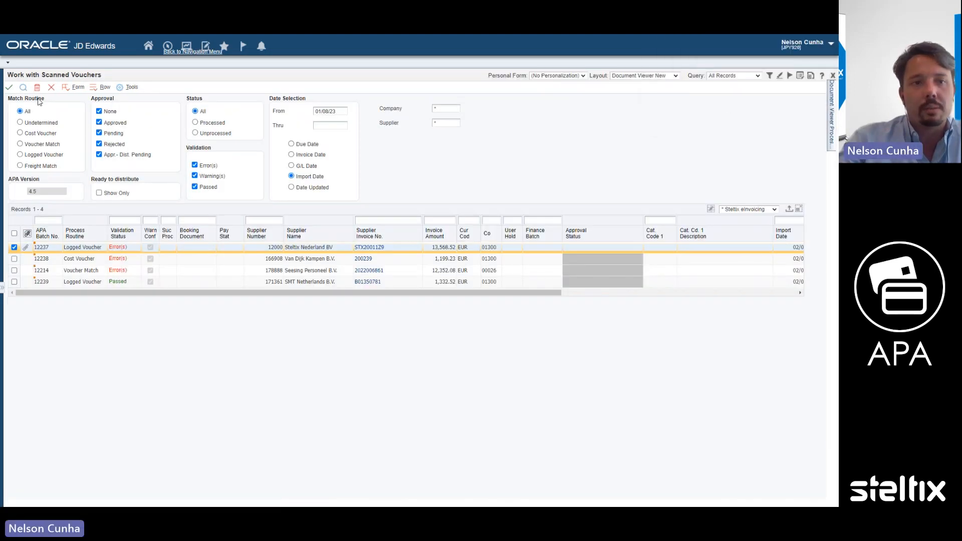
left_click(24, 90)
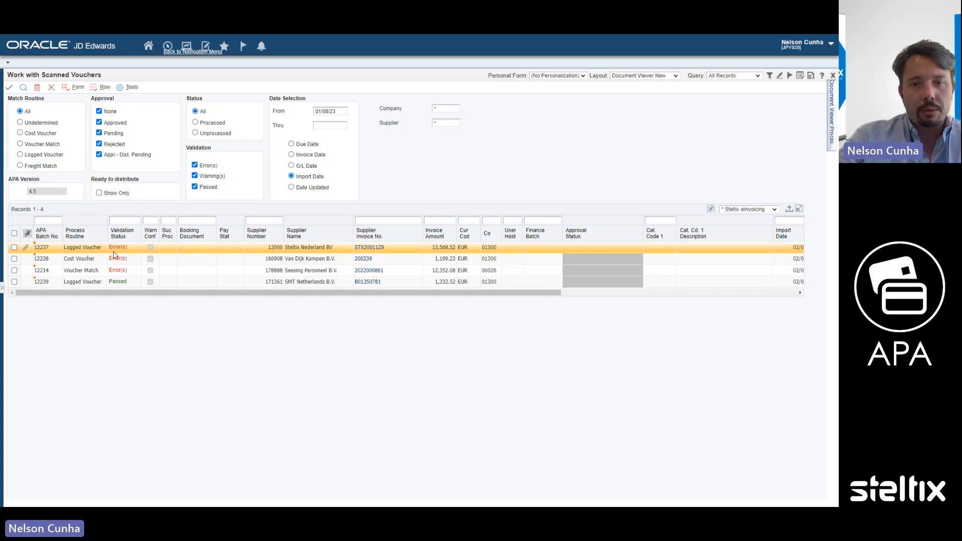
Apply Override LV to APA batch 12237 again and refresh the scanned vouchers to check its process routine and validation status.
right_click(164, 251)
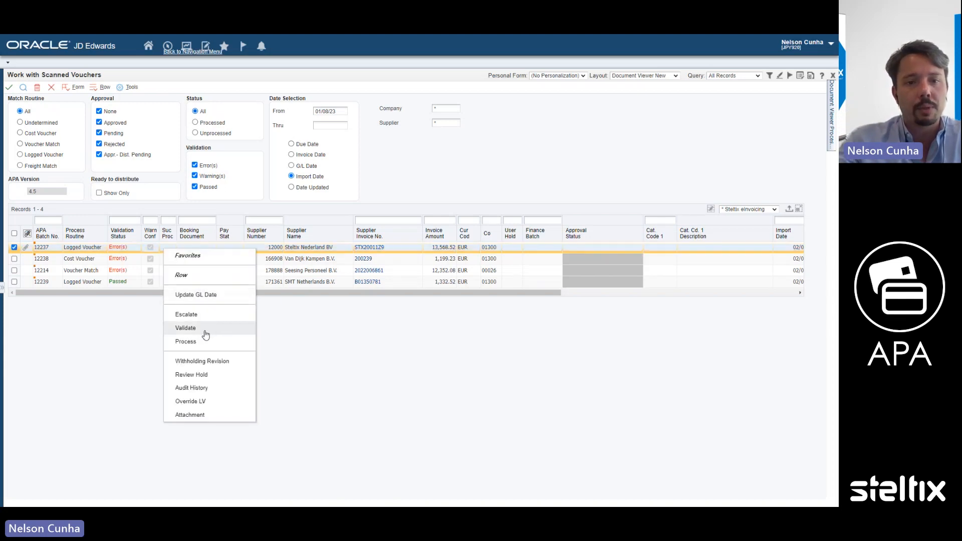
left_click(190, 401)
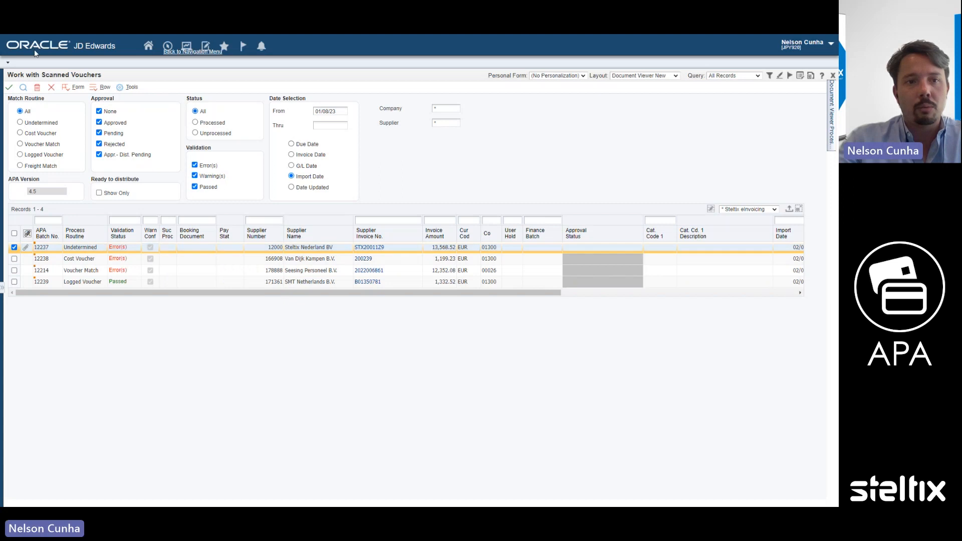
left_click(22, 88)
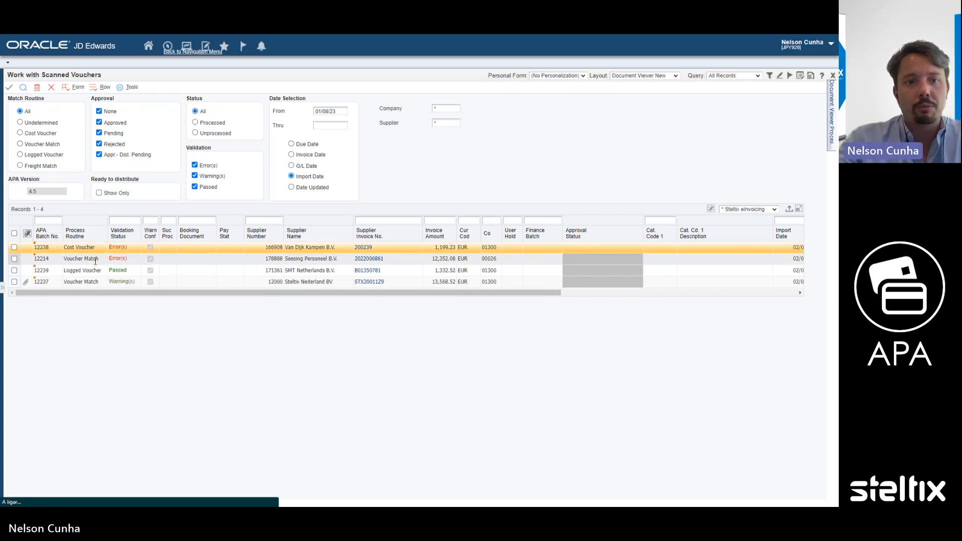
left_click_drag(66, 282, 136, 287)
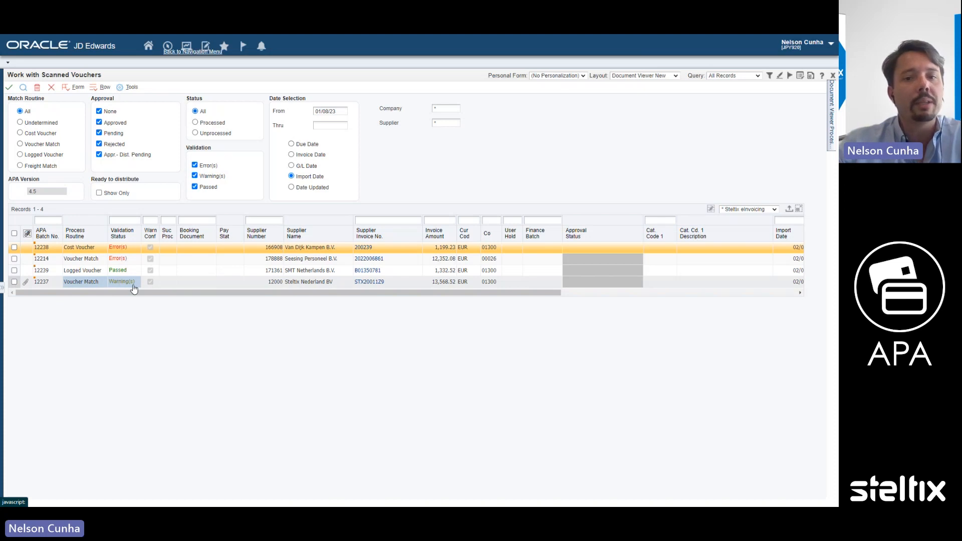
left_click(124, 333)
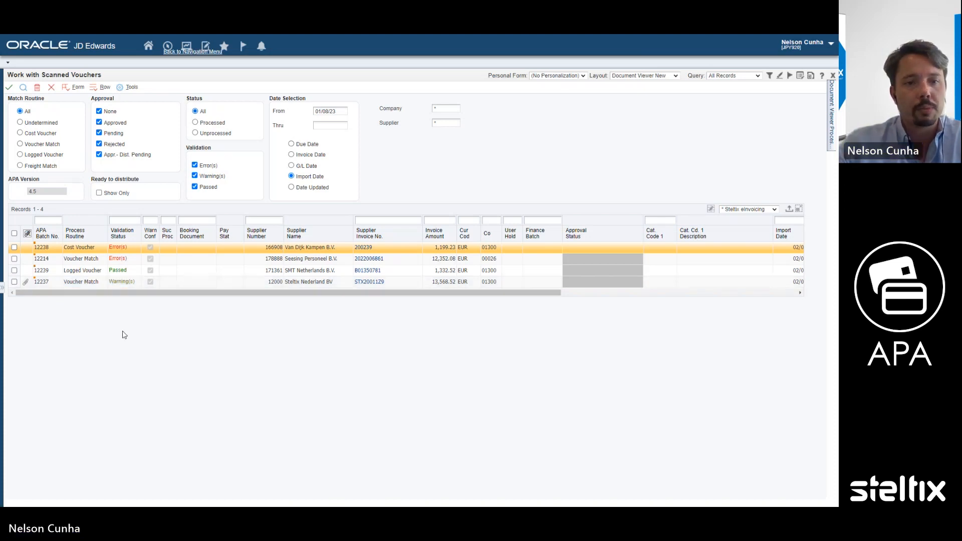
Check the scanned invoice of the logged voucher in APA batch 12239 and process the voucher.
left_click(14, 270)
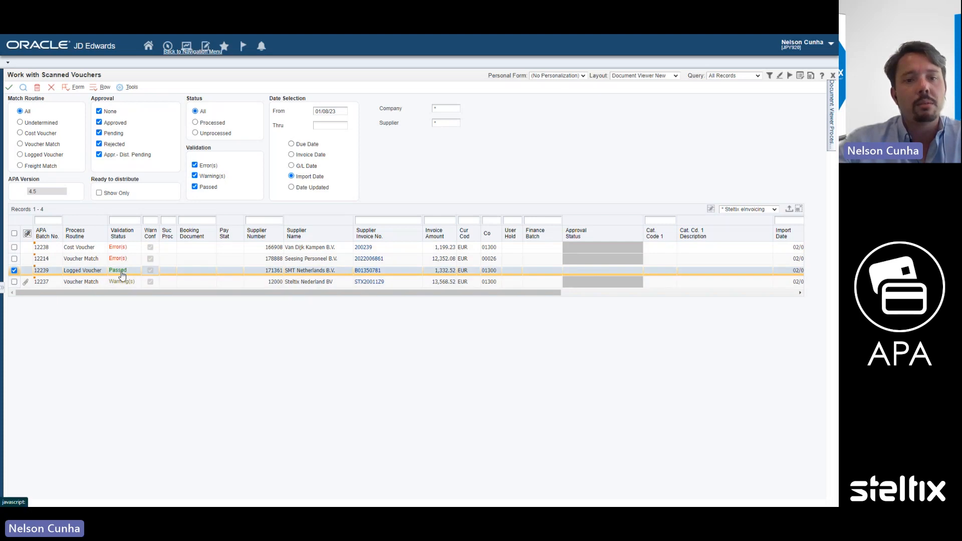
left_click(833, 103)
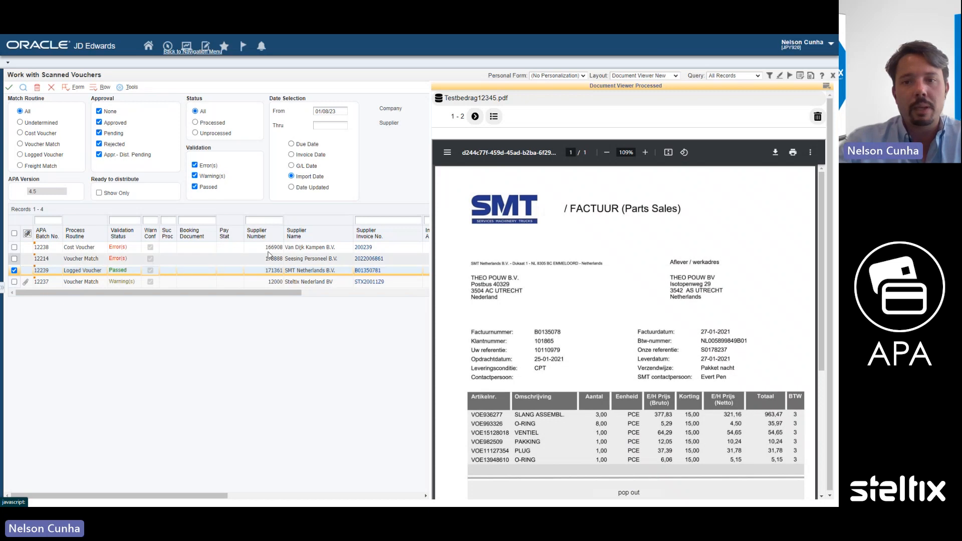
left_click(821, 86)
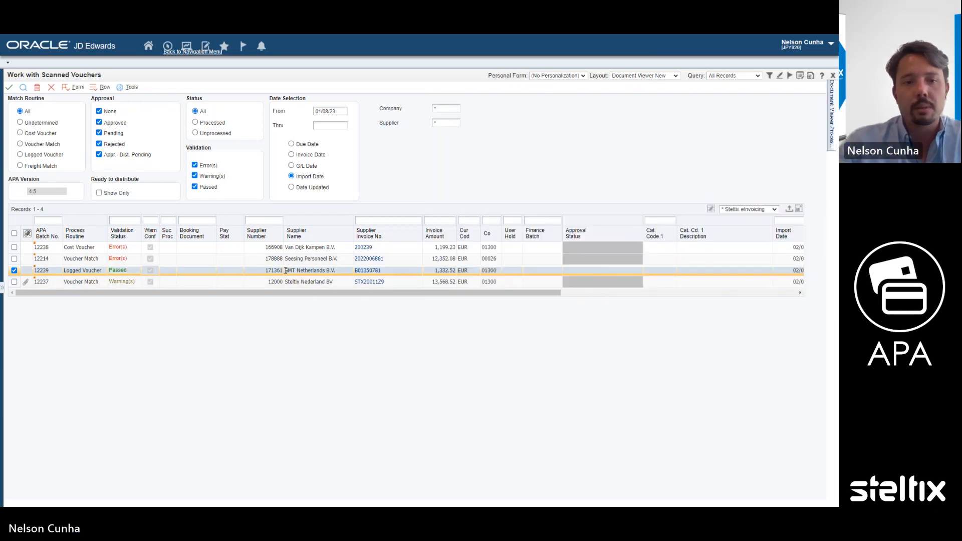
left_click(99, 89)
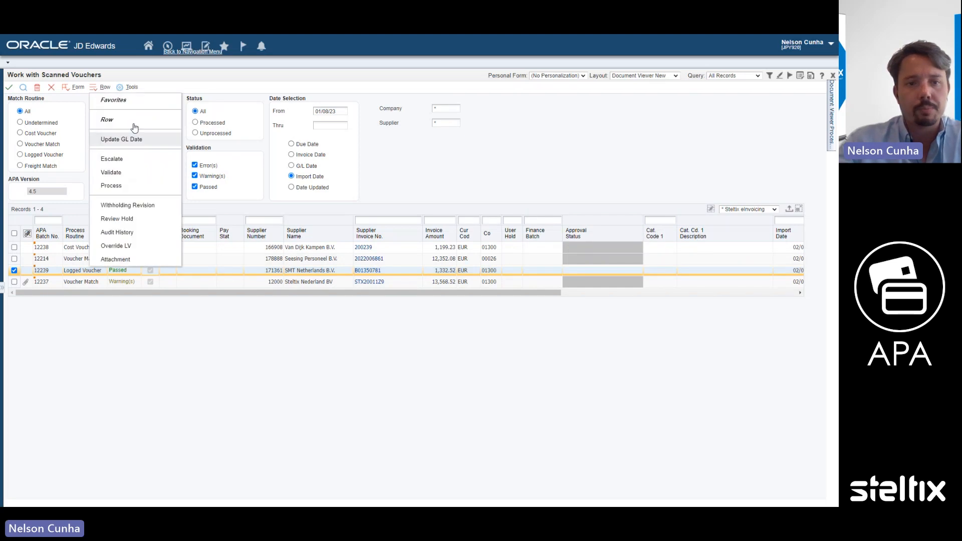
left_click(133, 185)
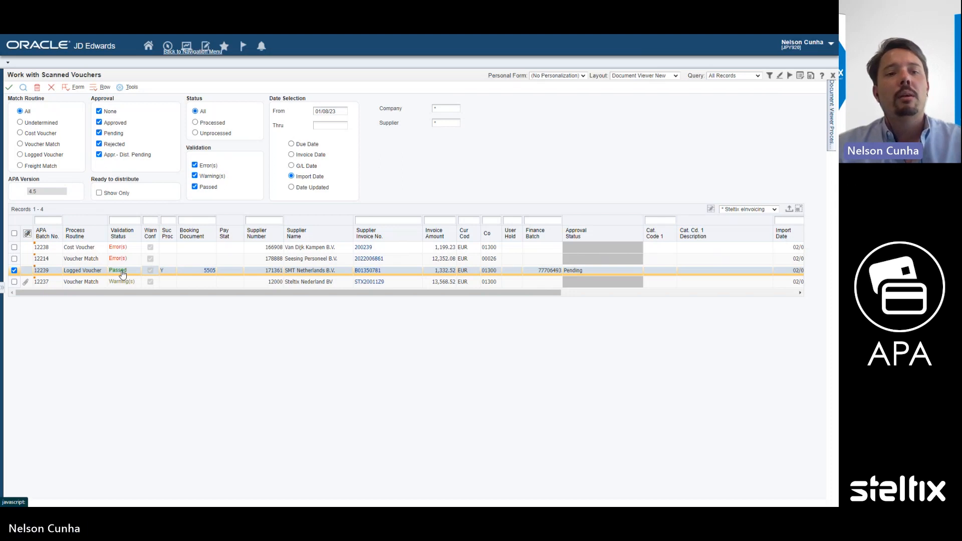
List all match approvers and examine the company, business unit and logistics approver list set for each transaction originator.
left_click(15, 259)
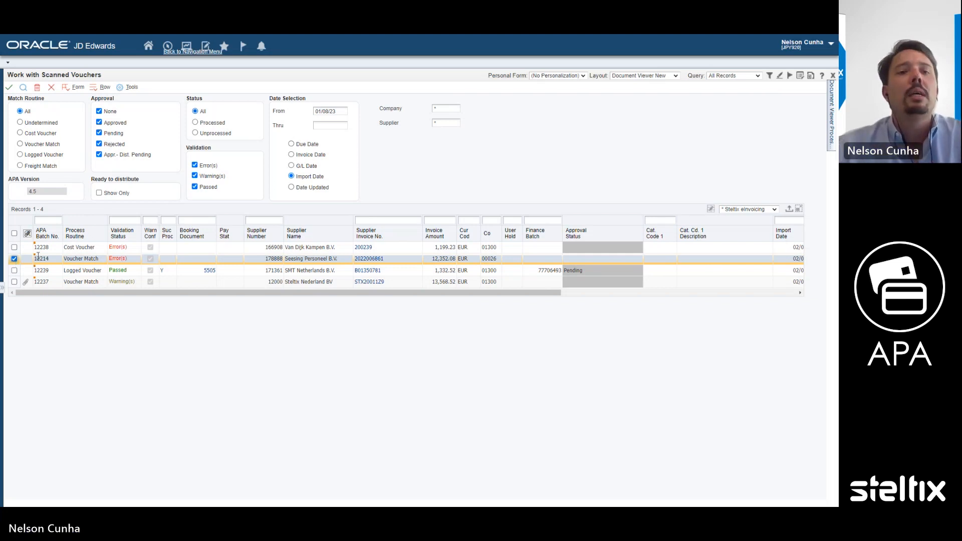
left_click(76, 89)
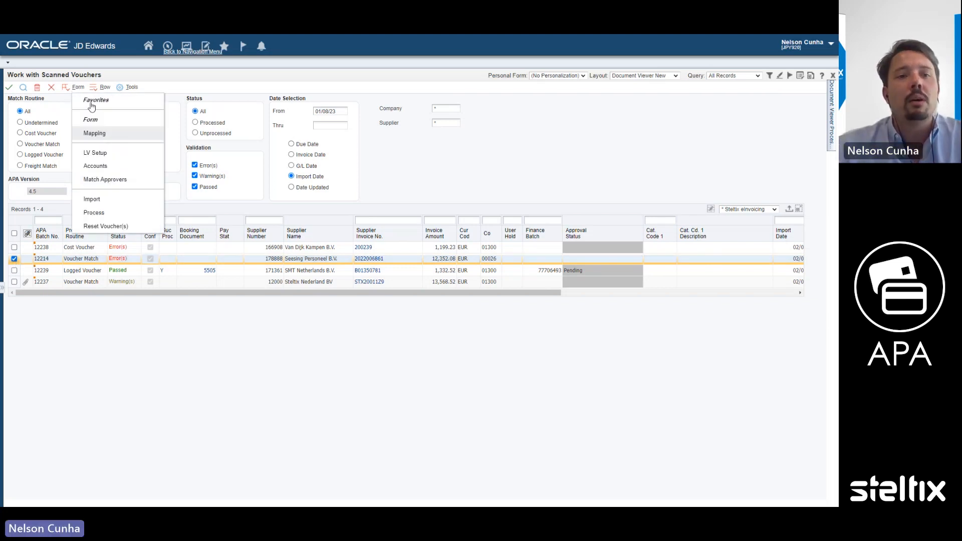
left_click(116, 182)
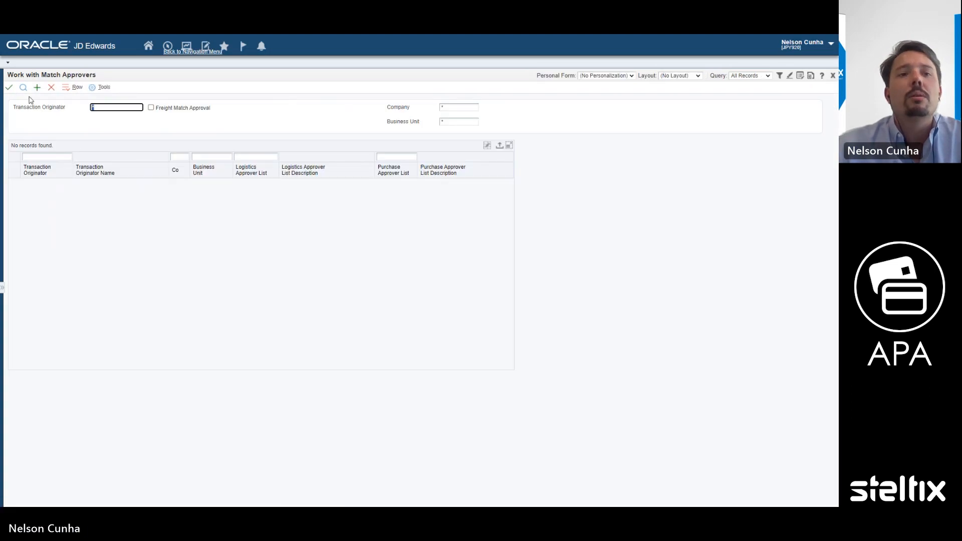
left_click(24, 89)
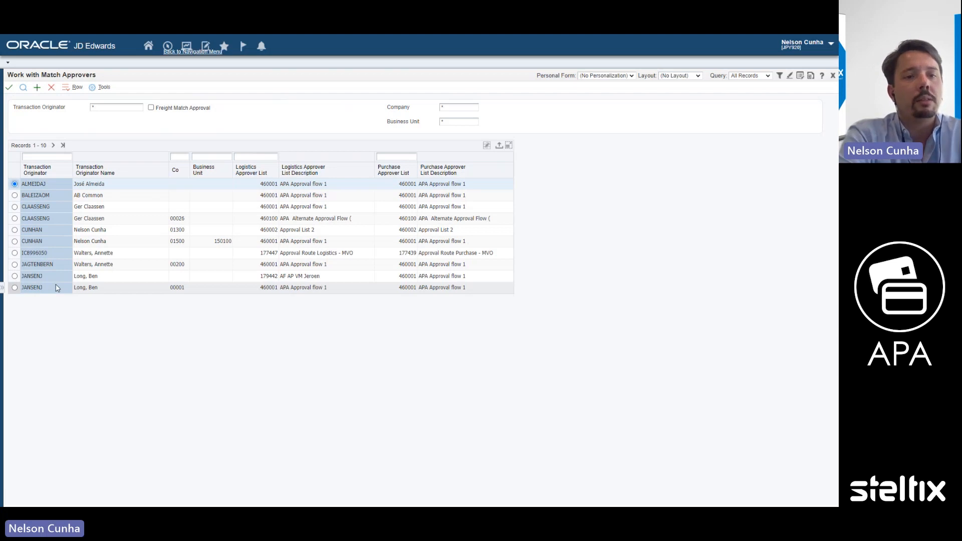
left_click(177, 183)
left_click_drag(205, 185, 215, 211)
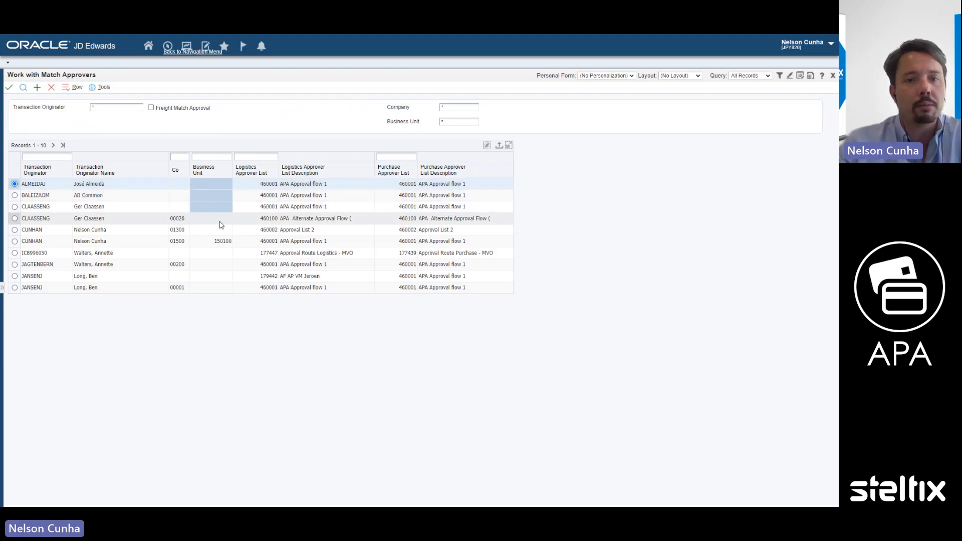
left_click_drag(263, 184, 270, 195)
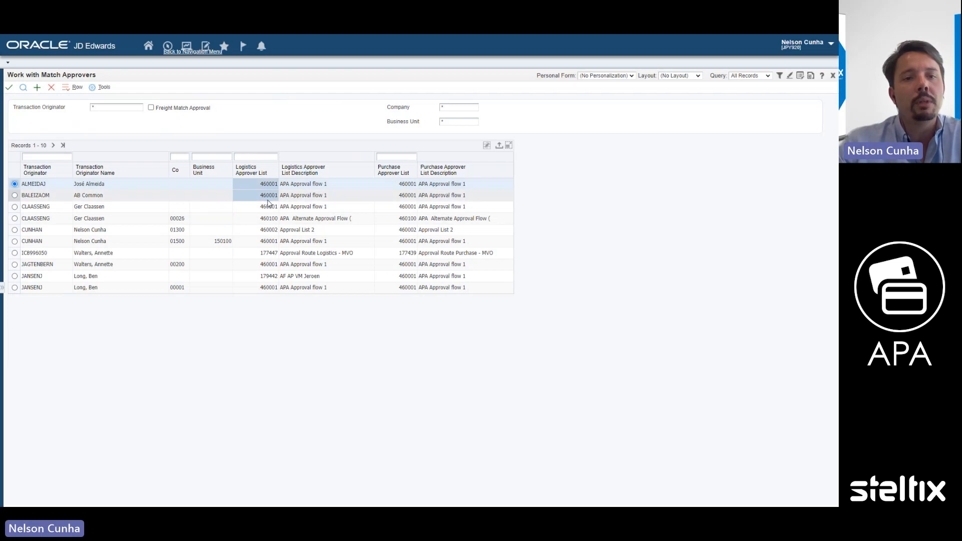
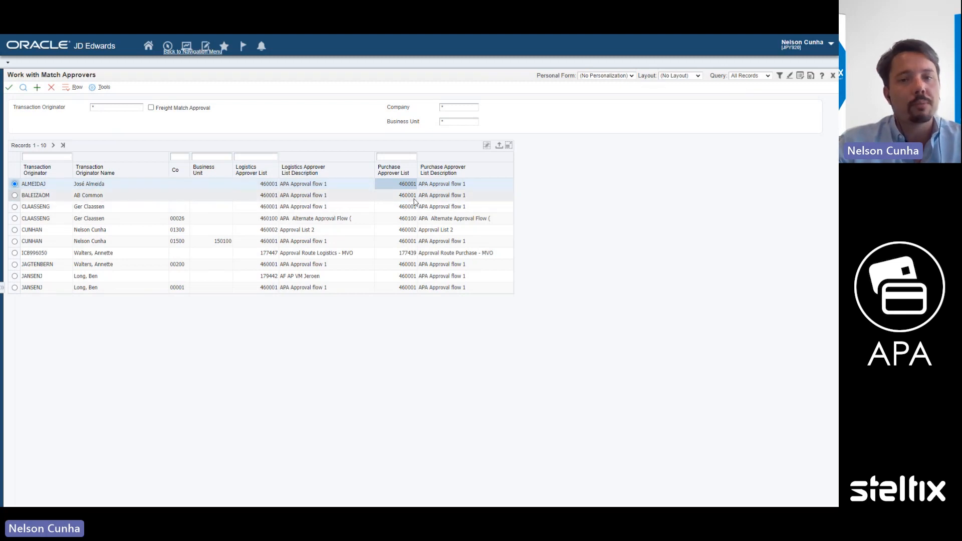
Compare the logistics and purchase approver lists of the first match approvers and close the match approver list.
left_click_drag(267, 196, 267, 206)
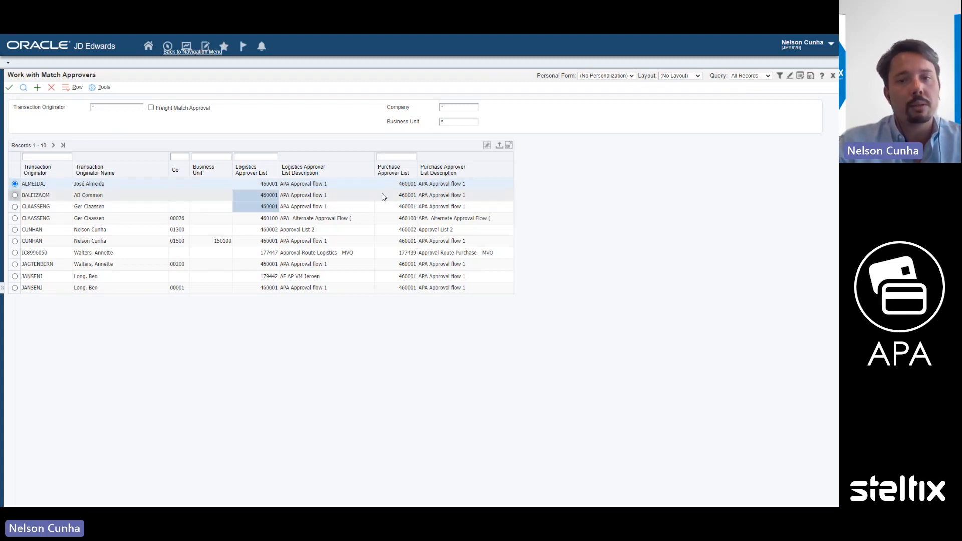
left_click_drag(396, 184, 404, 207)
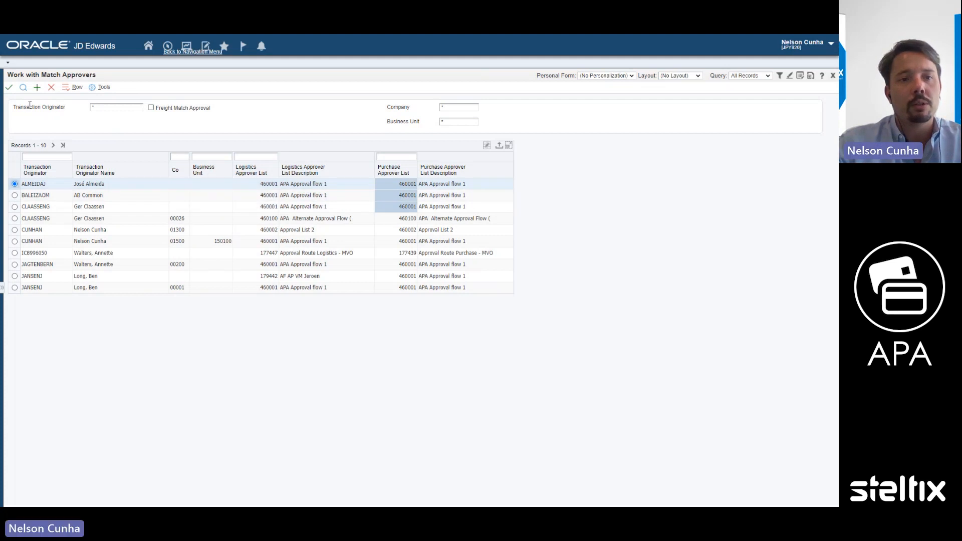
left_click(51, 88)
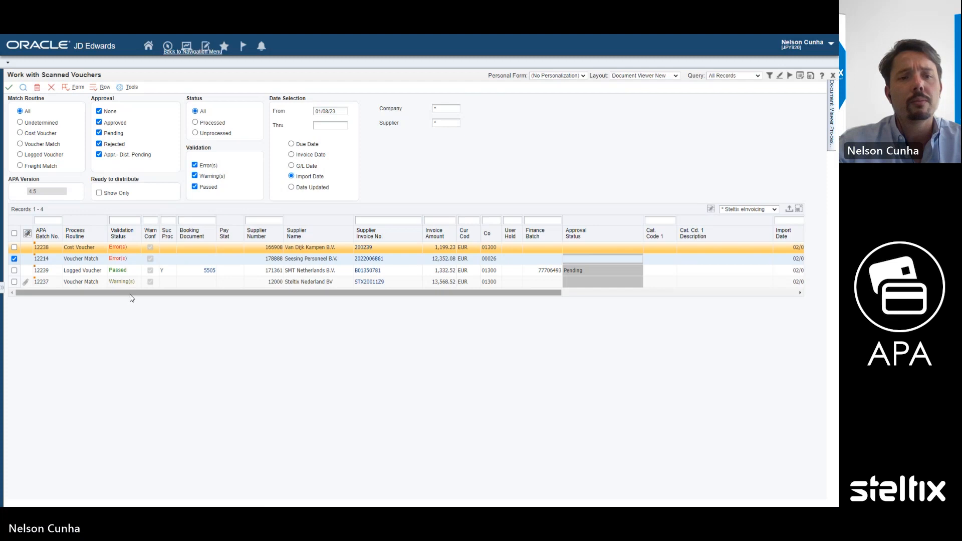
Examine the account search values, tax codes and approver lists in the scanned voucher accounts setup and return to the scanned vouchers.
left_click(14, 247)
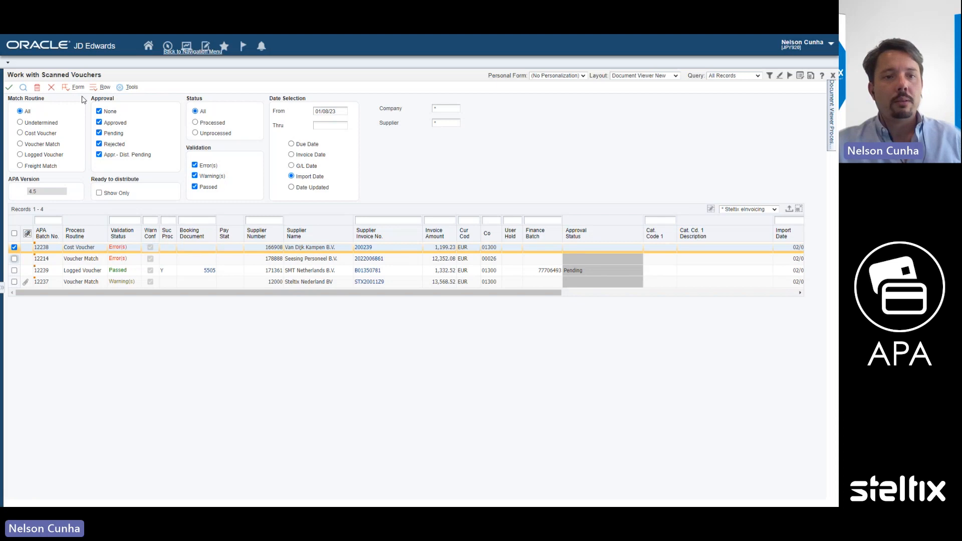
left_click(66, 90)
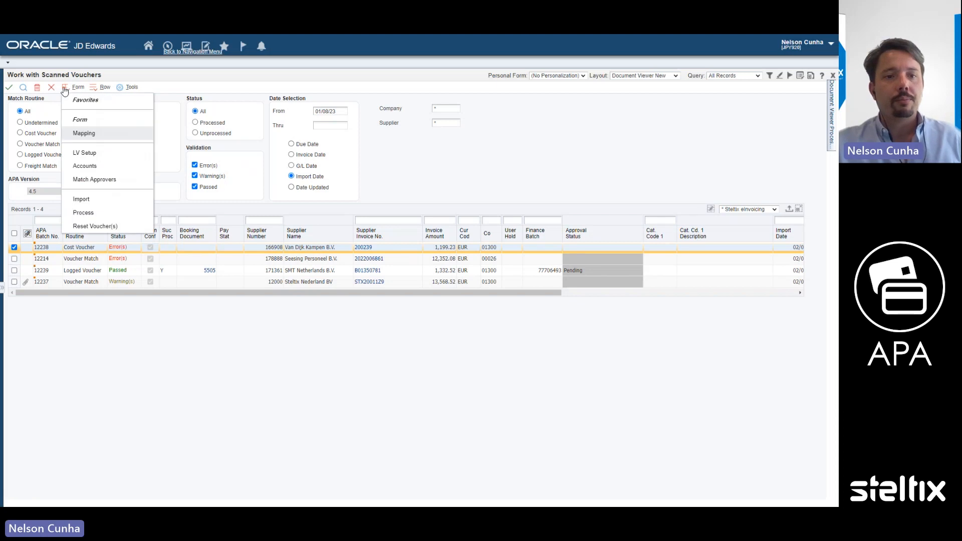
left_click(93, 169)
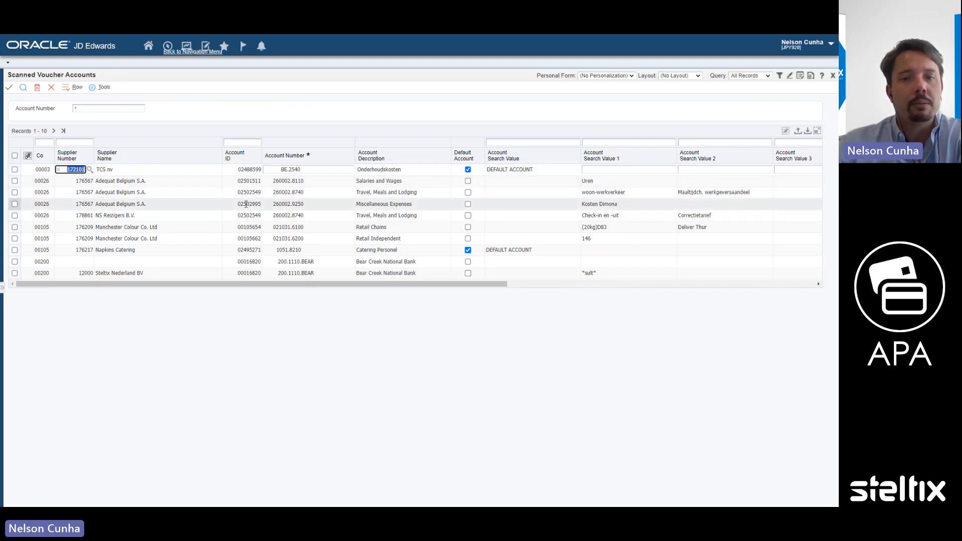
left_click_drag(366, 285, 676, 301)
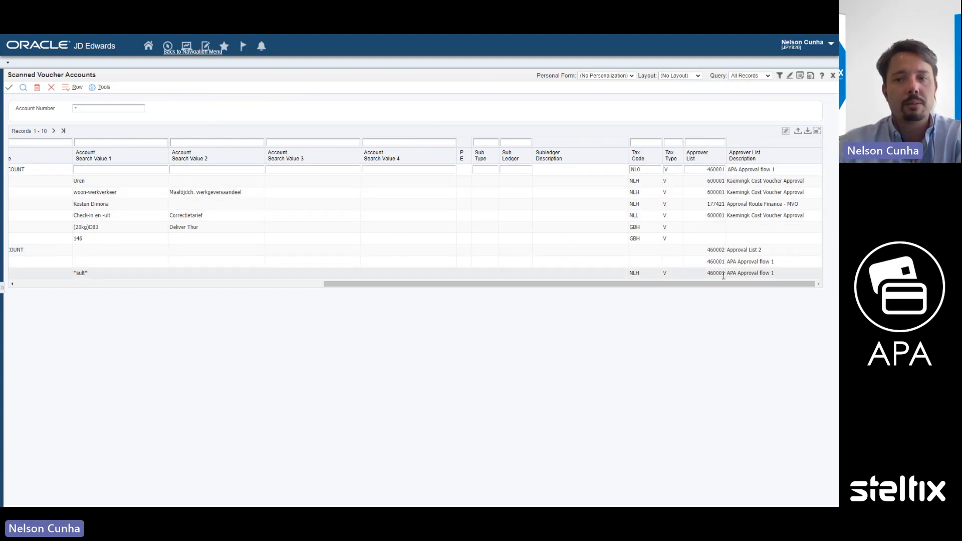
left_click_drag(722, 287, 378, 283)
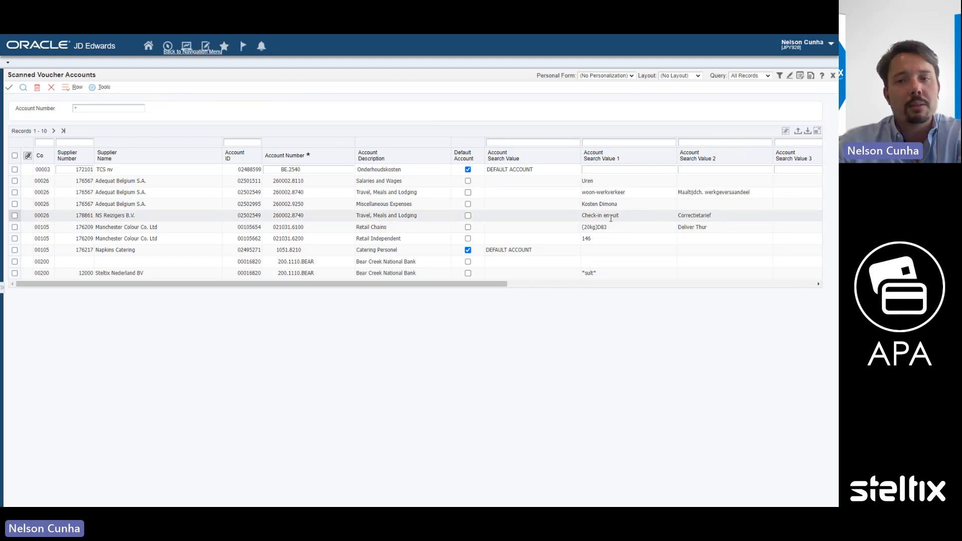
left_click(51, 87)
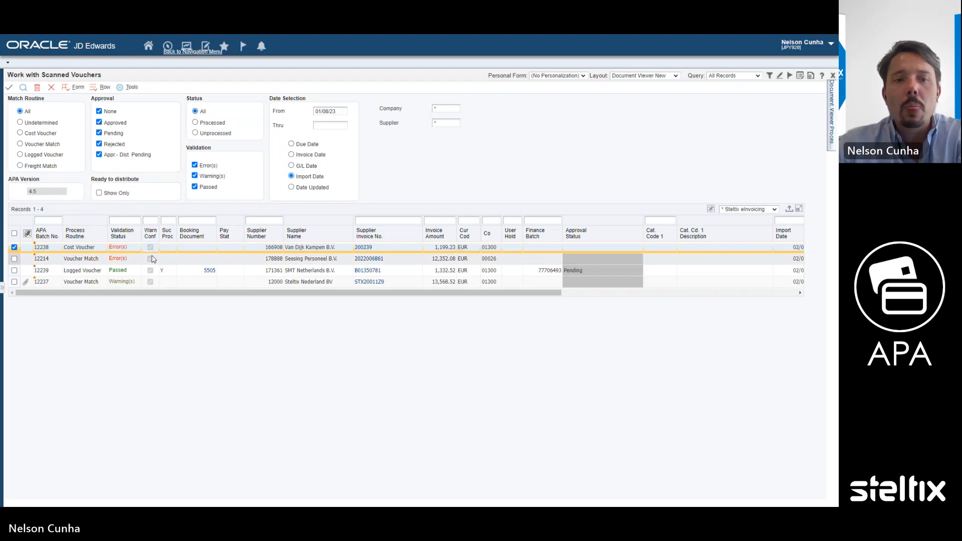
Open the cost voucher in APA batch 12238 and examine its invoice line descriptions and assigned account numbers.
left_click(369, 247)
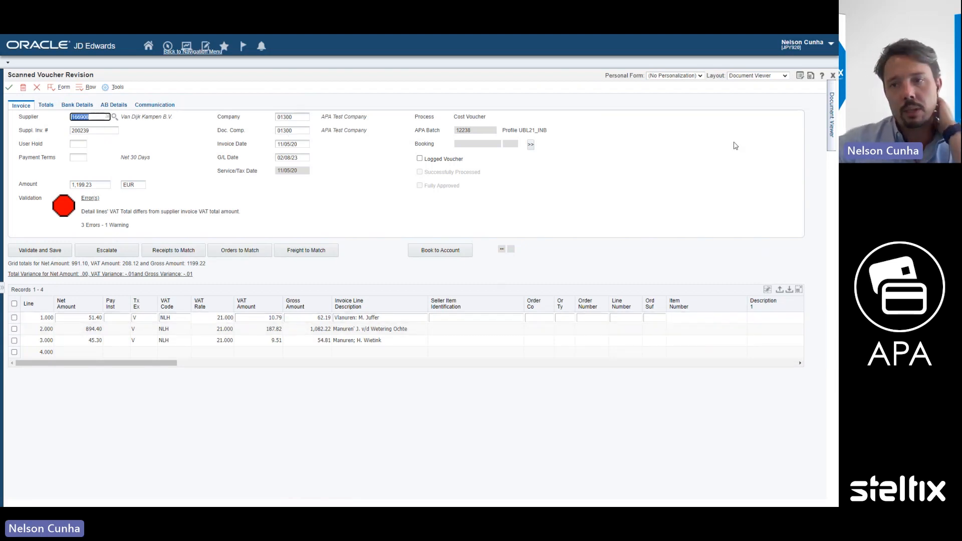
left_click(830, 123)
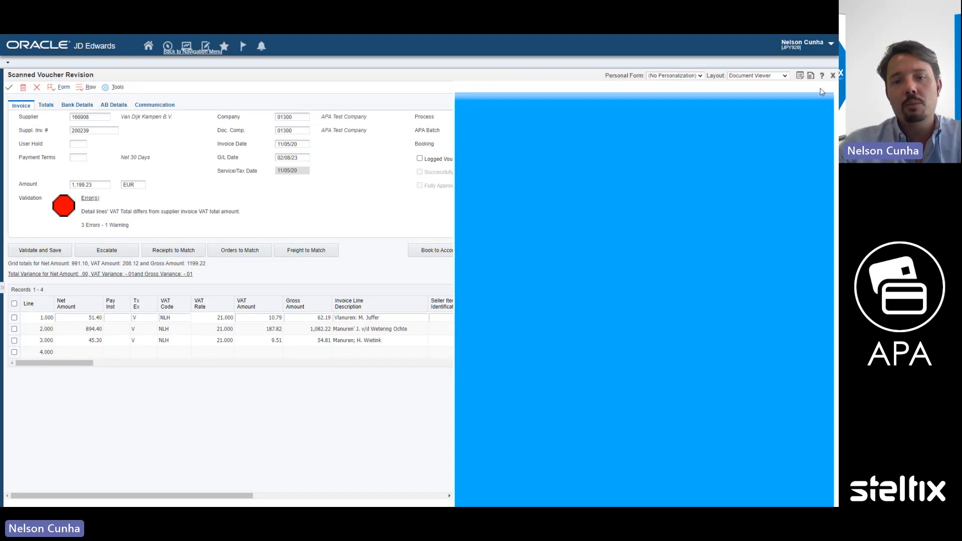
left_click(825, 86)
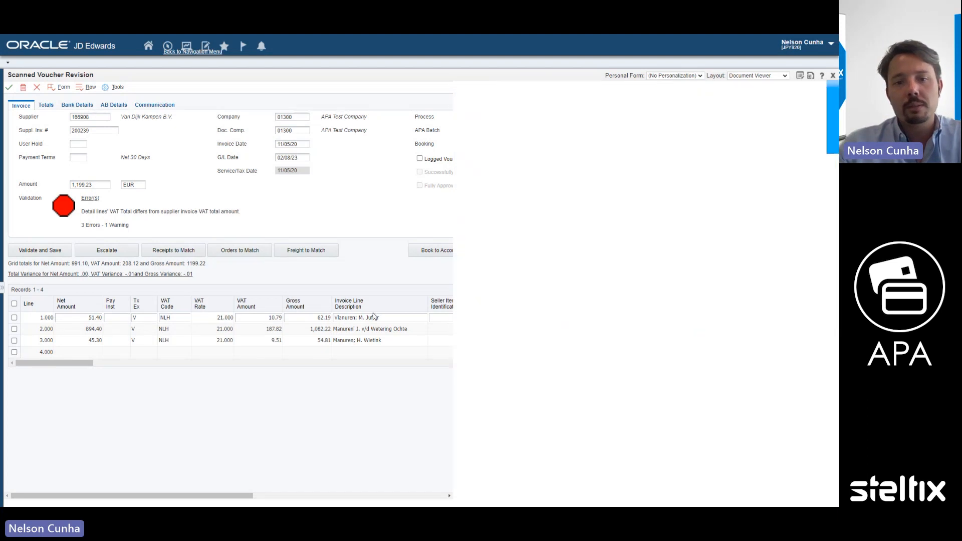
left_click(393, 329)
left_click(395, 341)
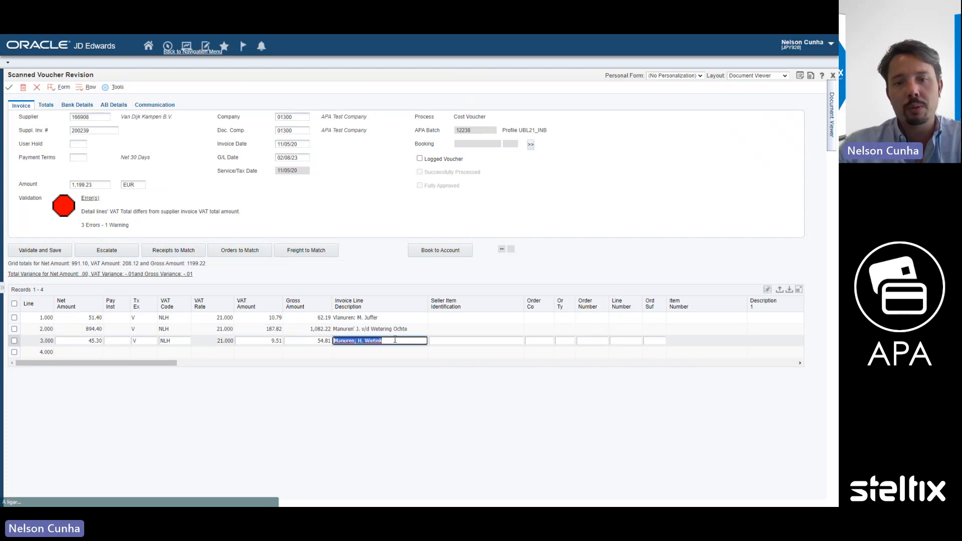
left_click(170, 365)
left_click_drag(171, 368, 267, 367)
left_click(400, 318)
left_click(403, 328)
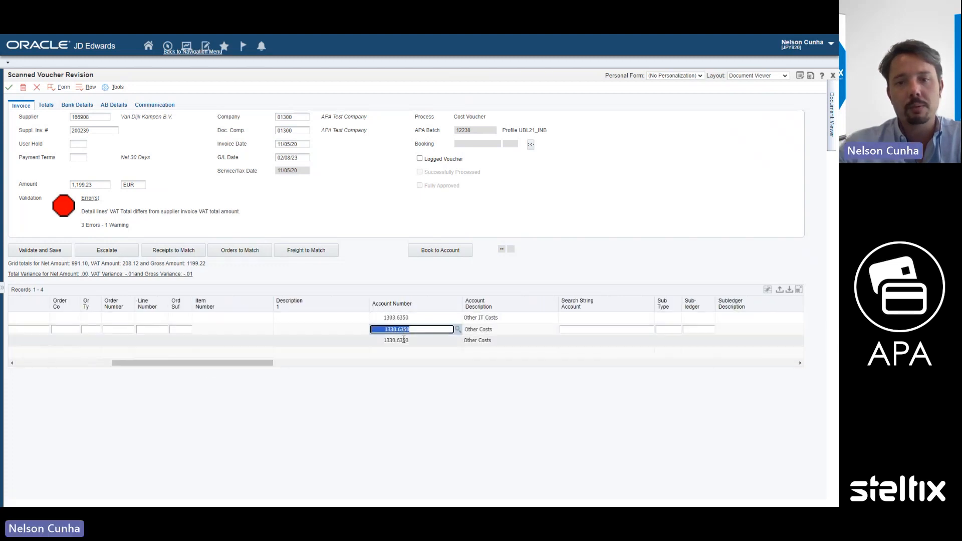
left_click(404, 340)
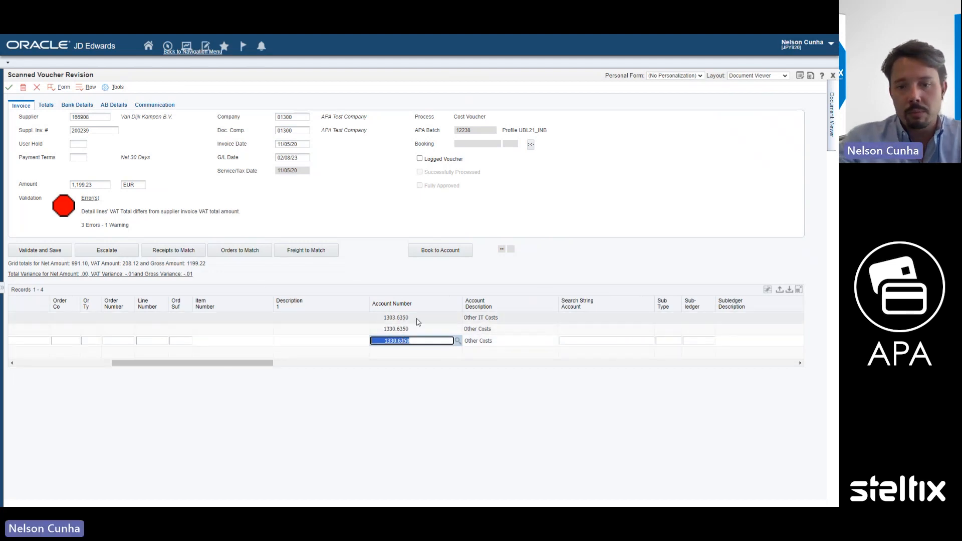
left_click_drag(266, 363, 169, 363)
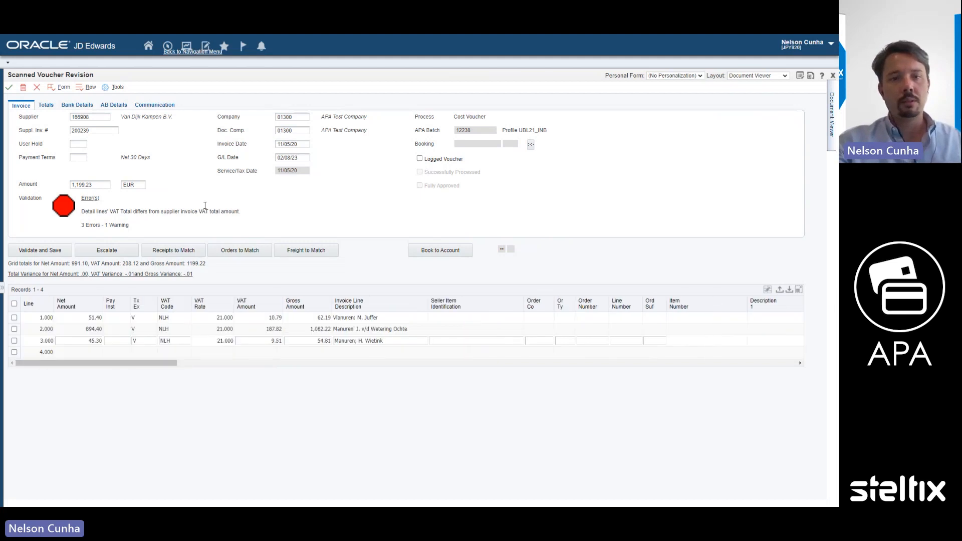
Copy the supplier number from the batch 12238 voucher and filter the scanned voucher accounts by it.
left_click(97, 118)
key("ctrl+c")
left_click(37, 88)
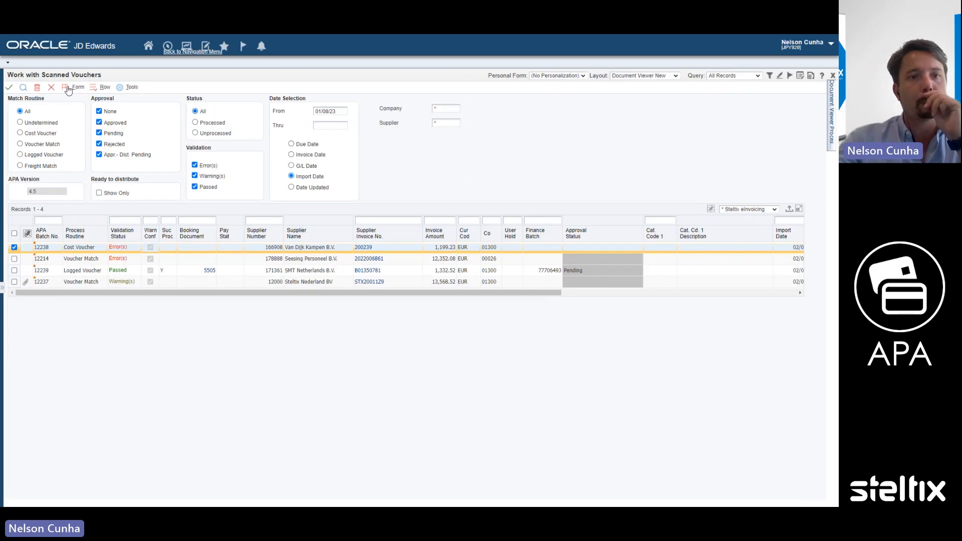
left_click(77, 87)
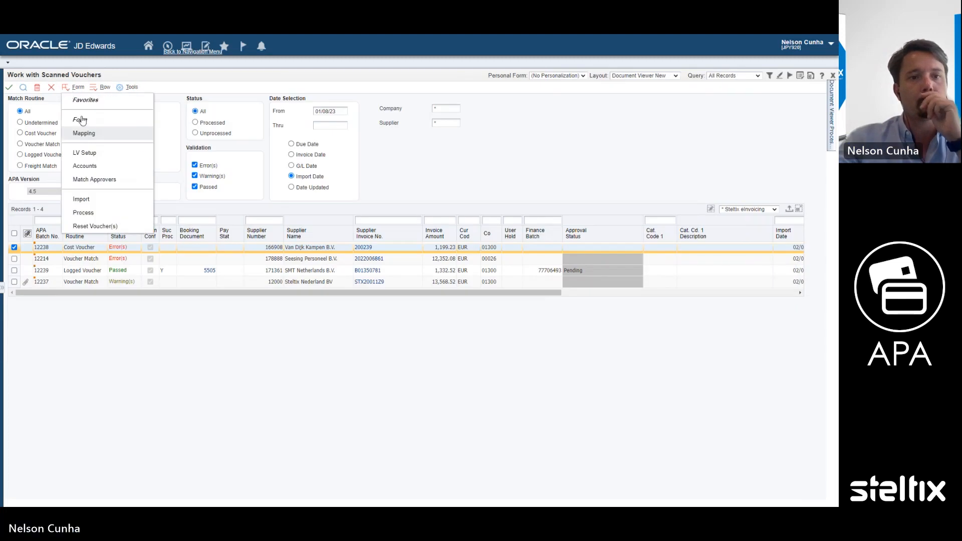
left_click(100, 166)
left_click(86, 143)
key("ctrl+v")
key("Return")
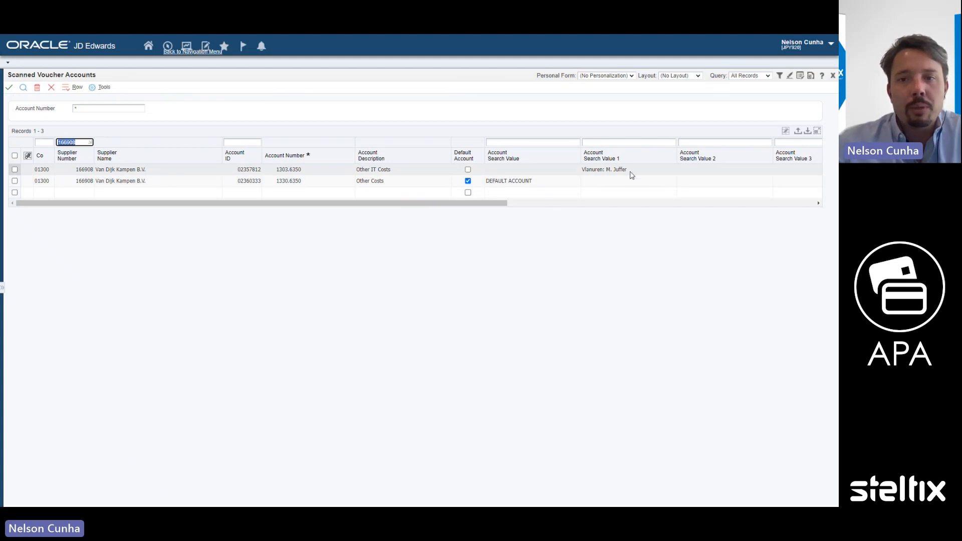
Examine the supplier's account search values, default account and approver lists, and close the scanned voucher accounts.
left_click_drag(500, 206, 600, 220)
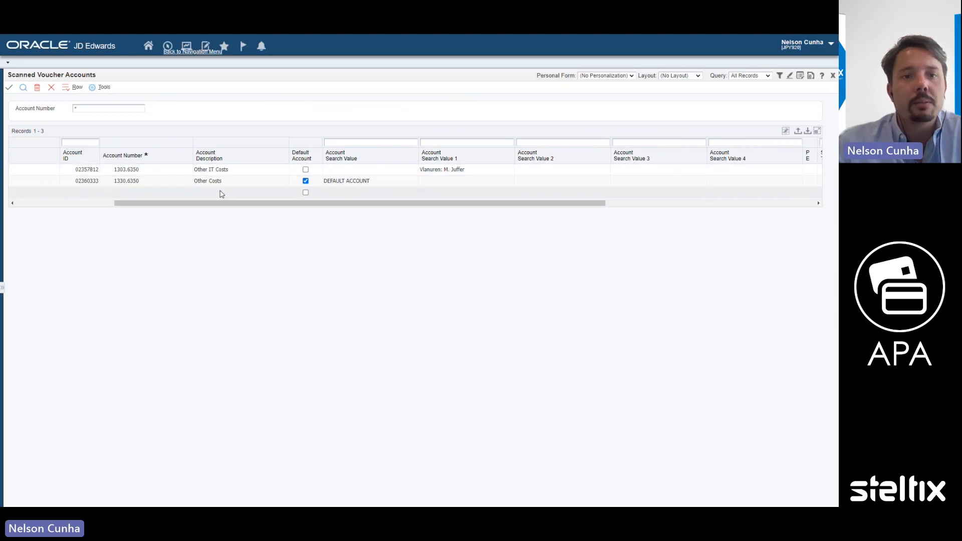
left_click_drag(281, 205, 543, 206)
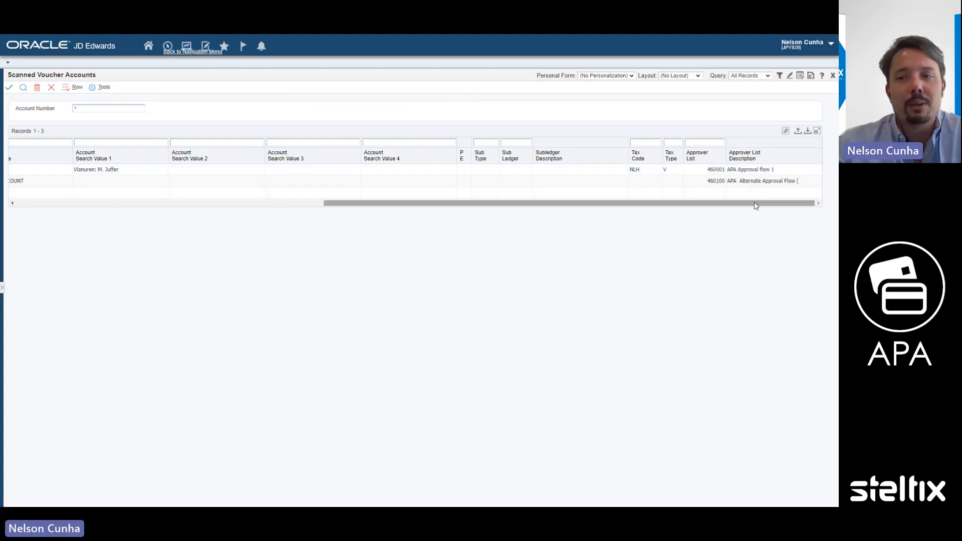
left_click_drag(755, 205, 333, 205)
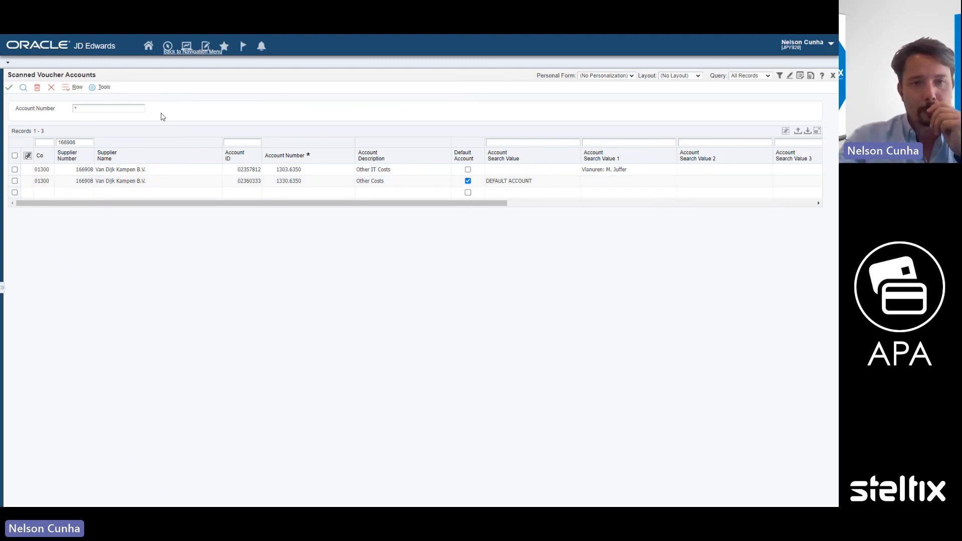
left_click(52, 88)
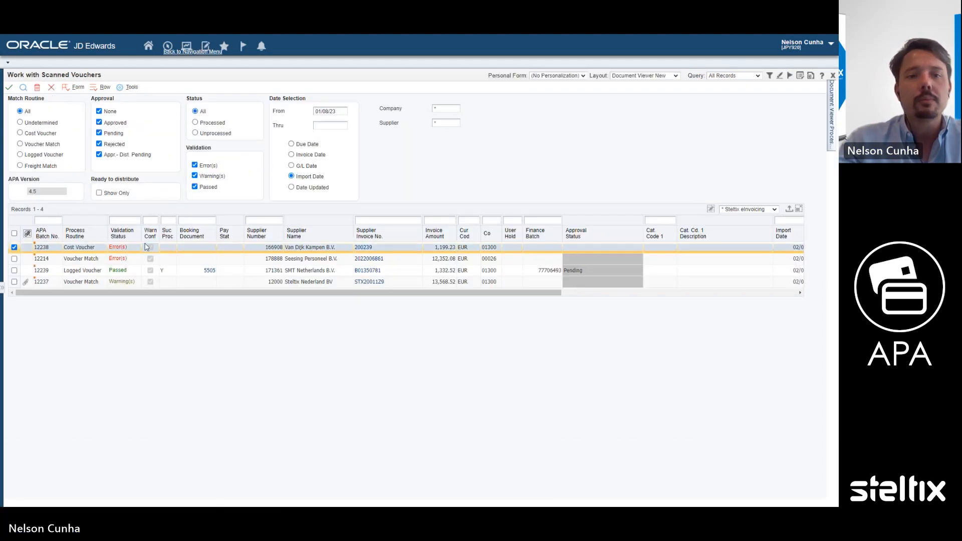
Read the validation messages of the batch 12238 voucher and return to its revision form.
left_click(119, 248)
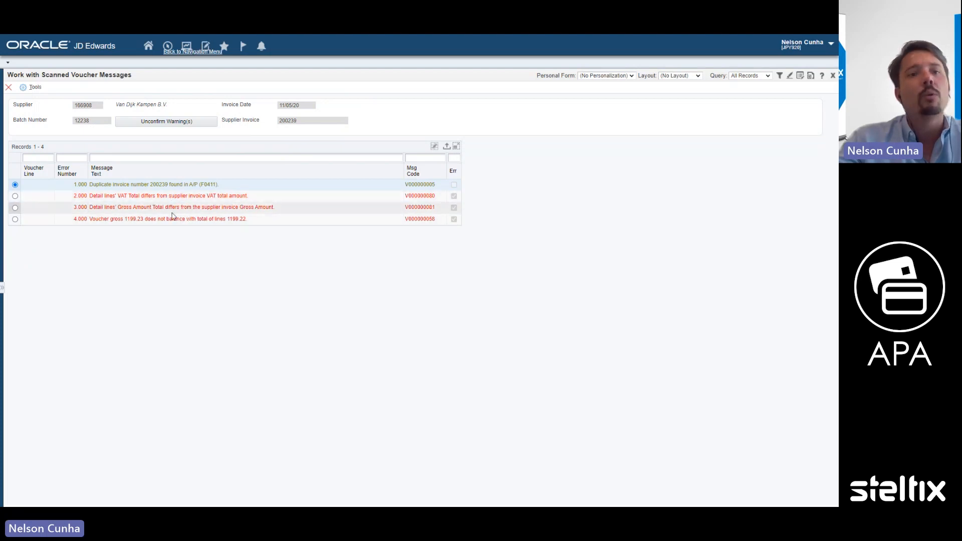
left_click(9, 88)
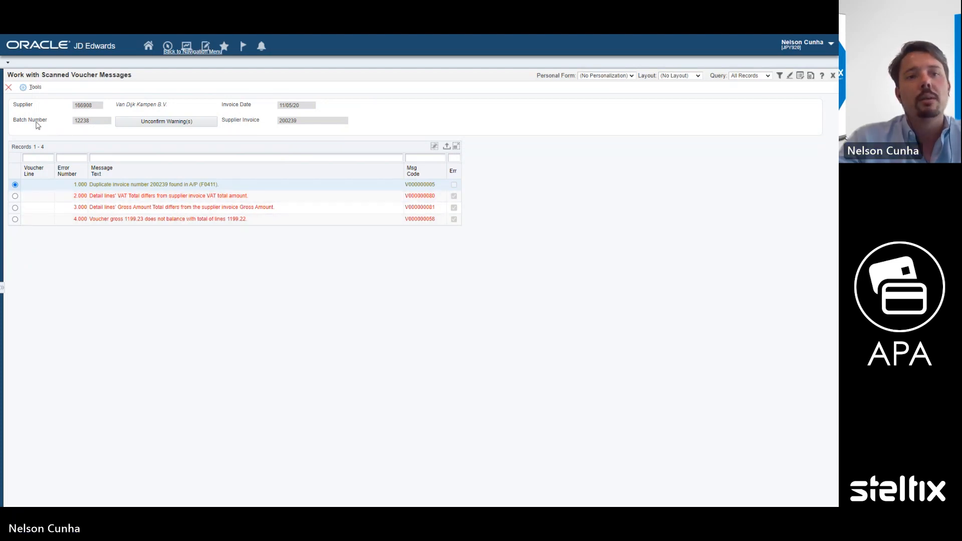
left_click(10, 88)
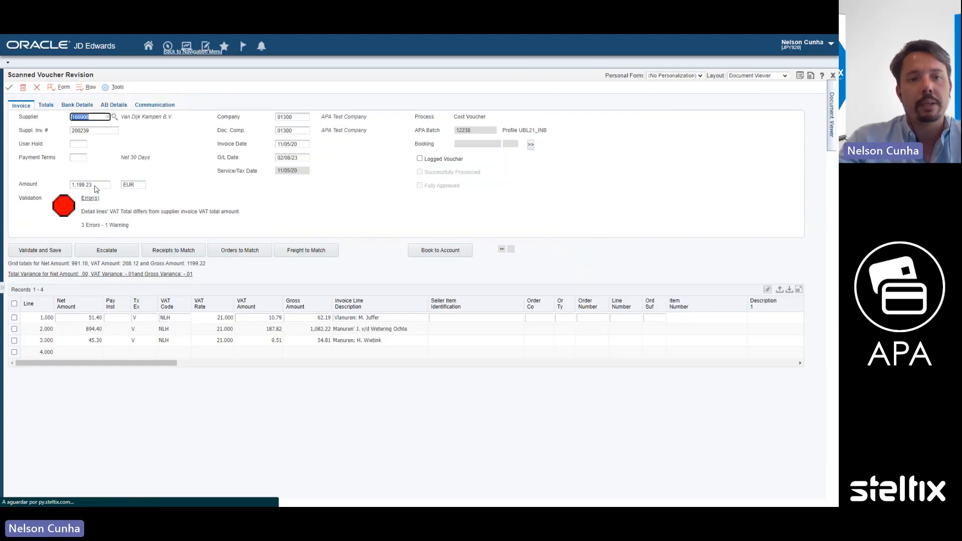
Check the voucher totals, apply the total variance to the detail lines and save the batch 12238 voucher.
left_click(46, 106)
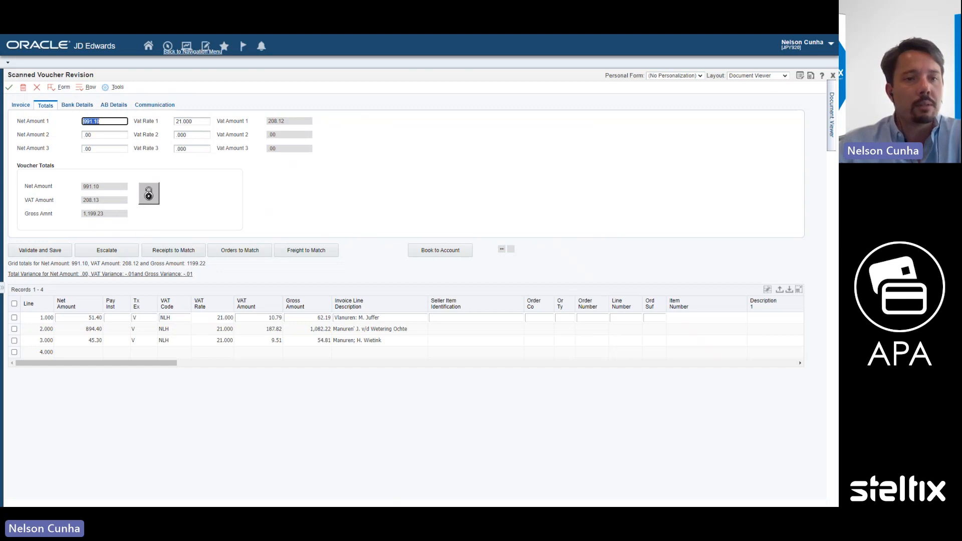
left_click(23, 108)
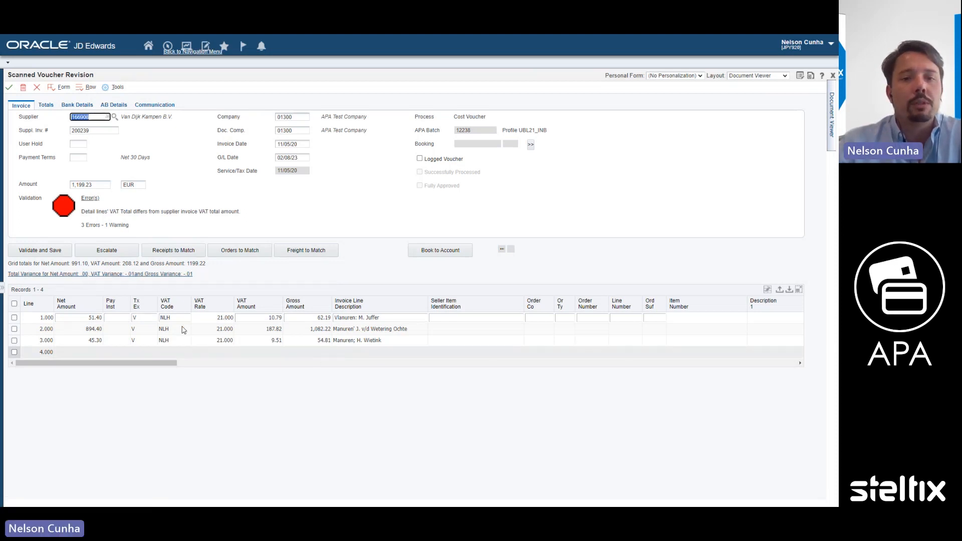
left_click(125, 275)
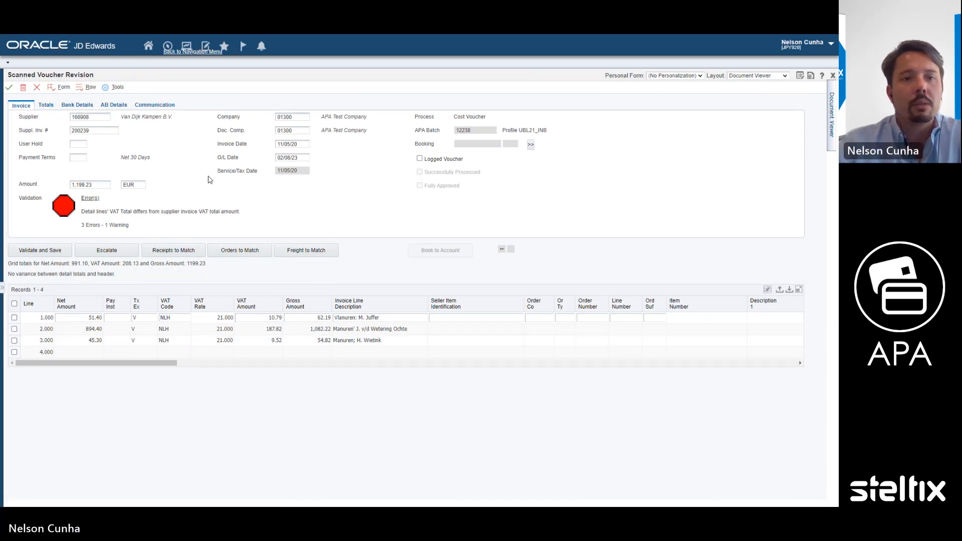
left_click(9, 88)
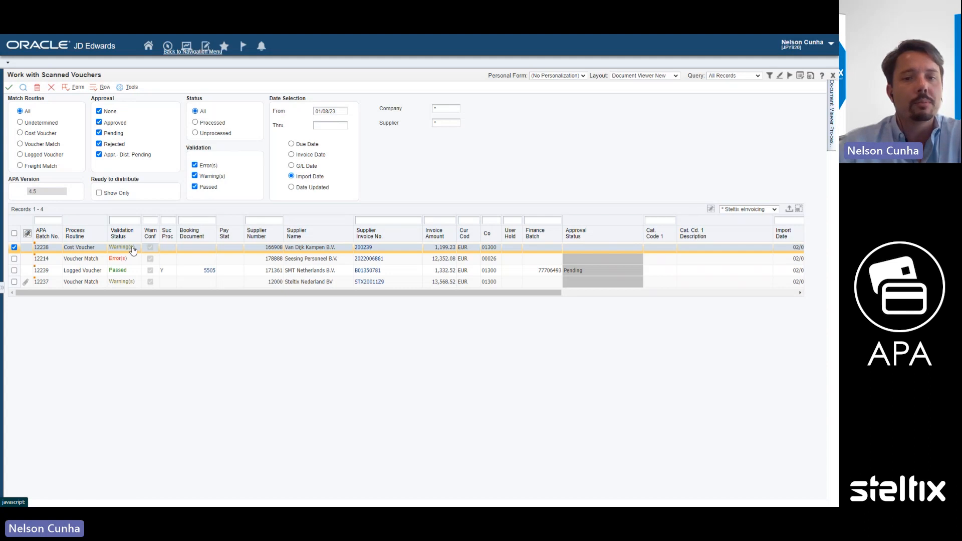
Process the cost voucher in APA batch 12238 and refresh the scanned vouchers to check its approval and pay status.
left_click(95, 88)
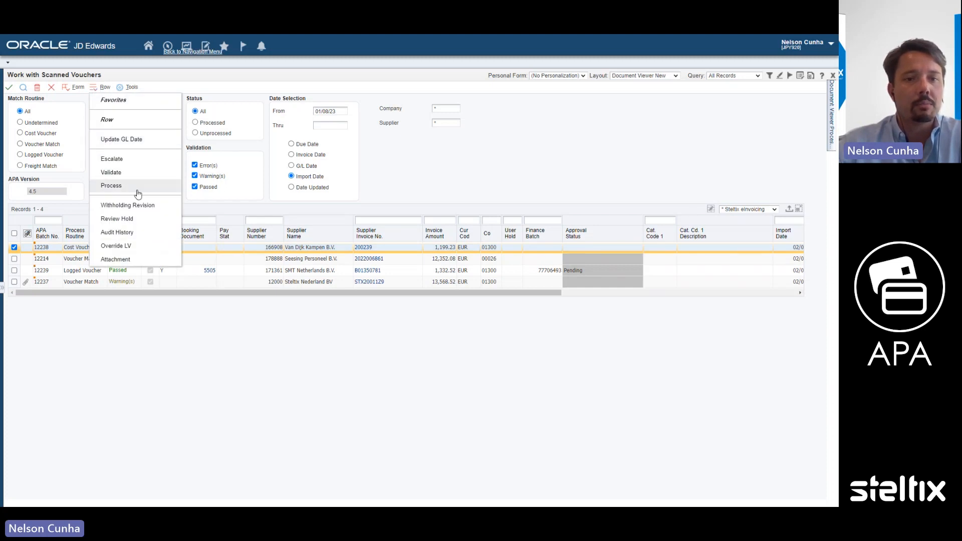
left_click(137, 193)
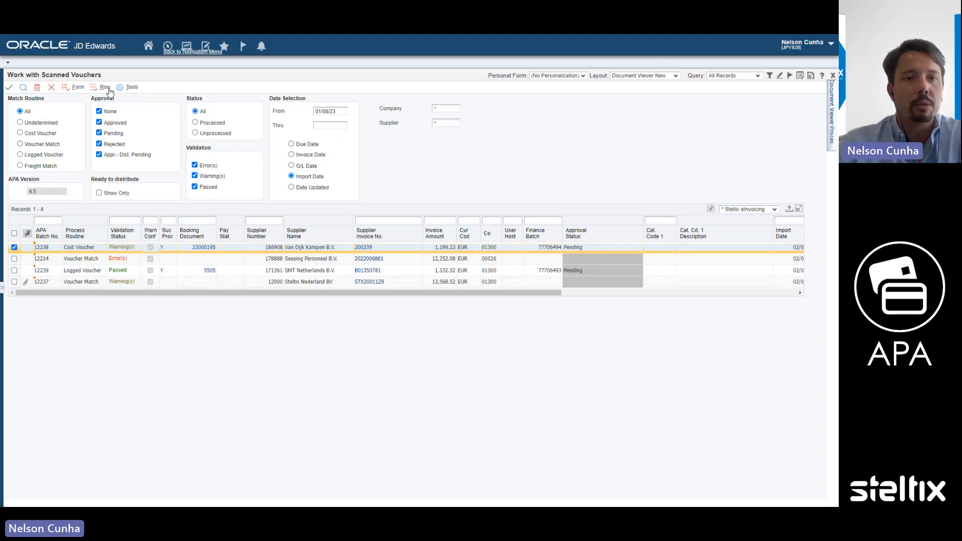
left_click(23, 87)
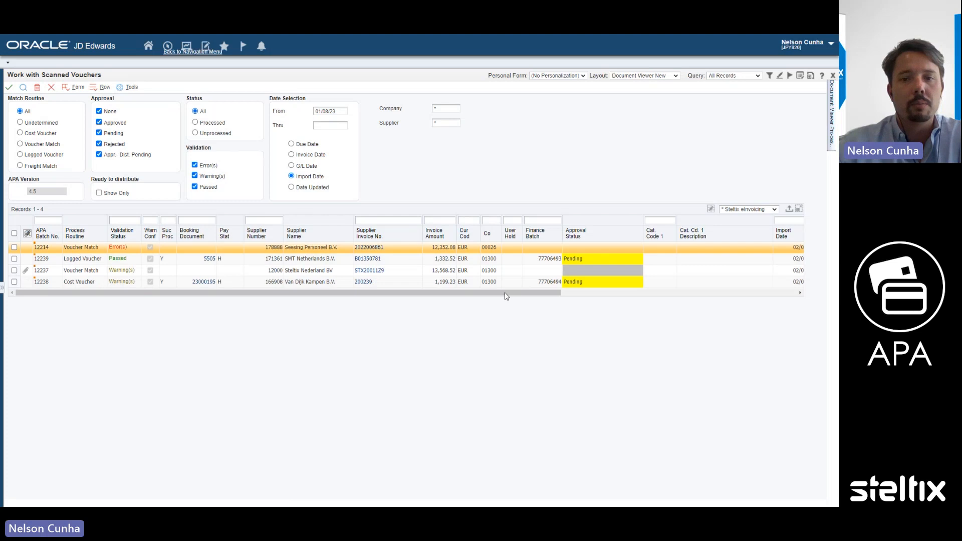
left_click_drag(506, 298, 206, 299)
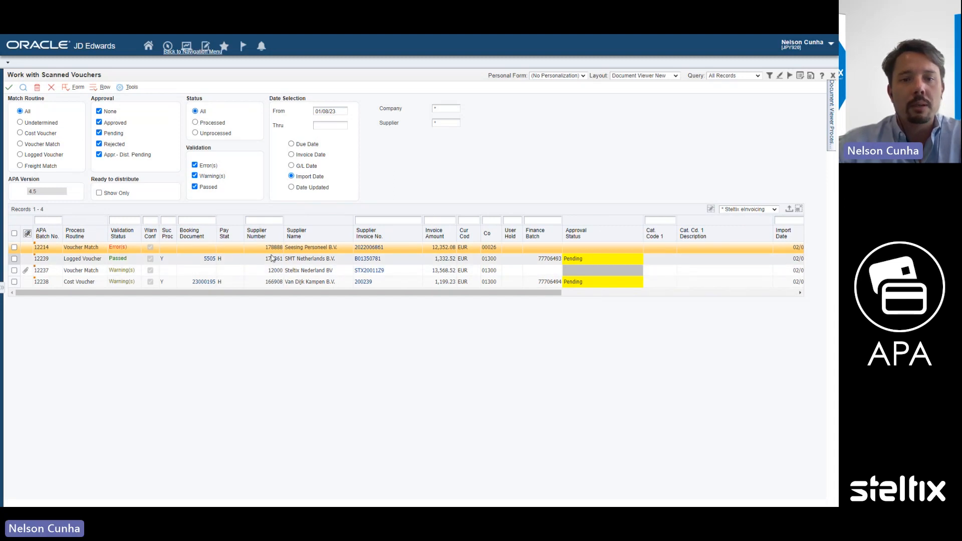
left_click(228, 283)
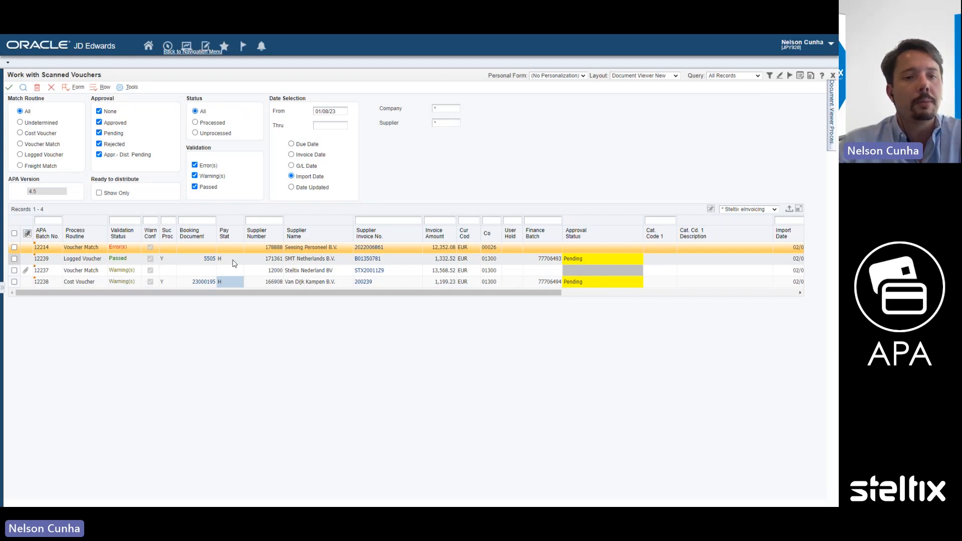
Inspect the approval workflow of the logged voucher in batch 12239 and the routing of its first detail line, then close the inquiry.
left_click(61, 260)
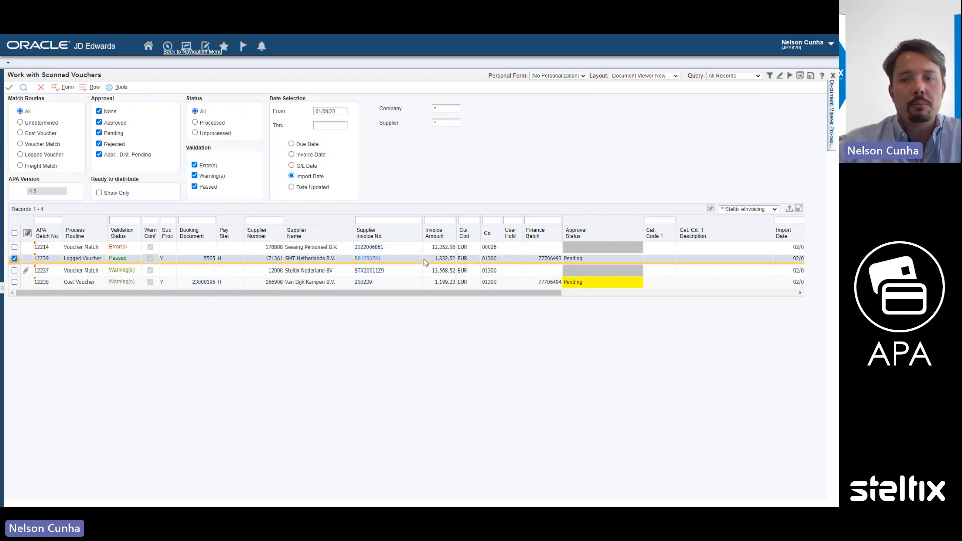
right_click(330, 261)
left_click(373, 307)
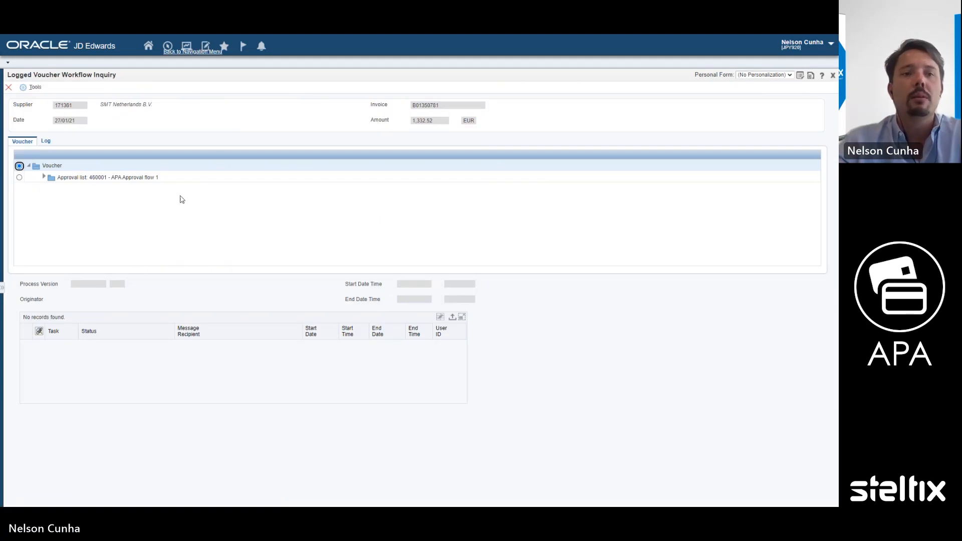
left_click(44, 177)
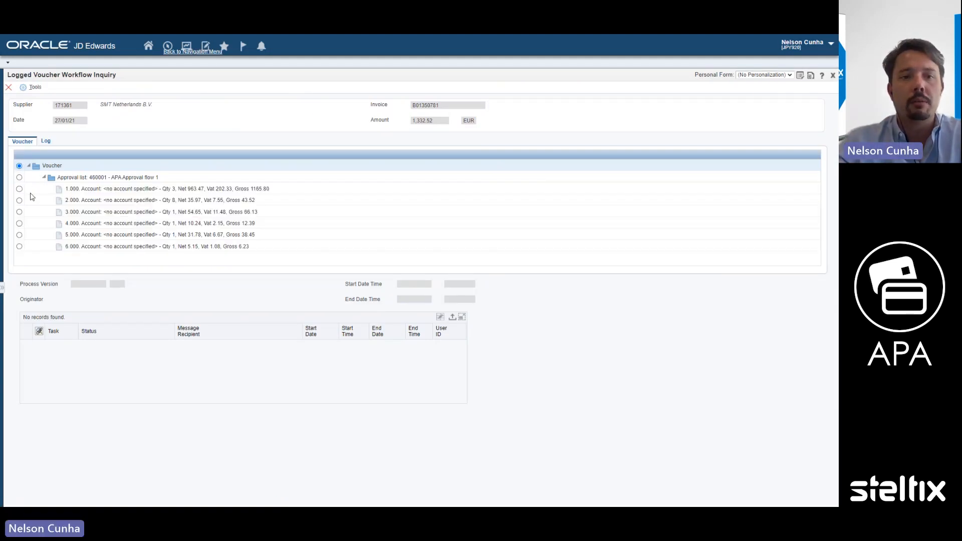
left_click(19, 190)
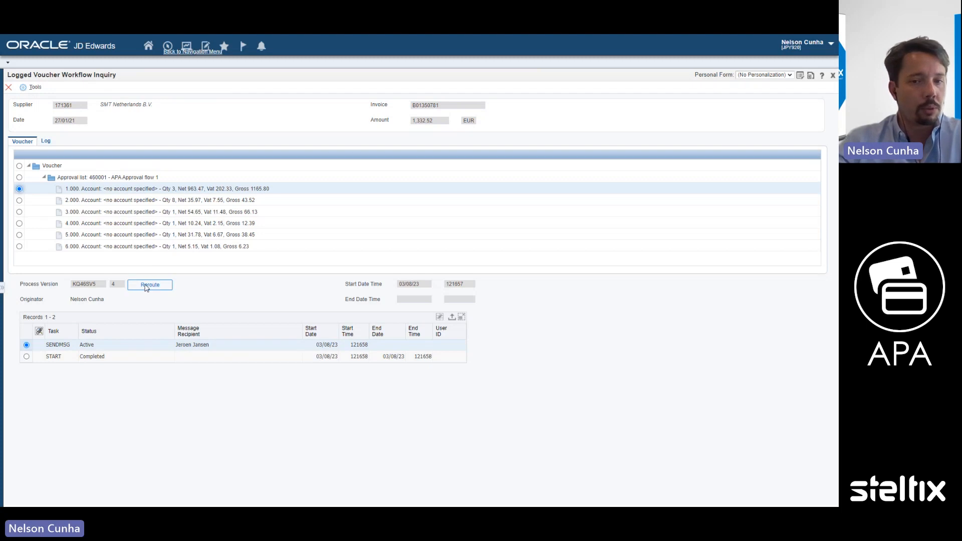
left_click(8, 88)
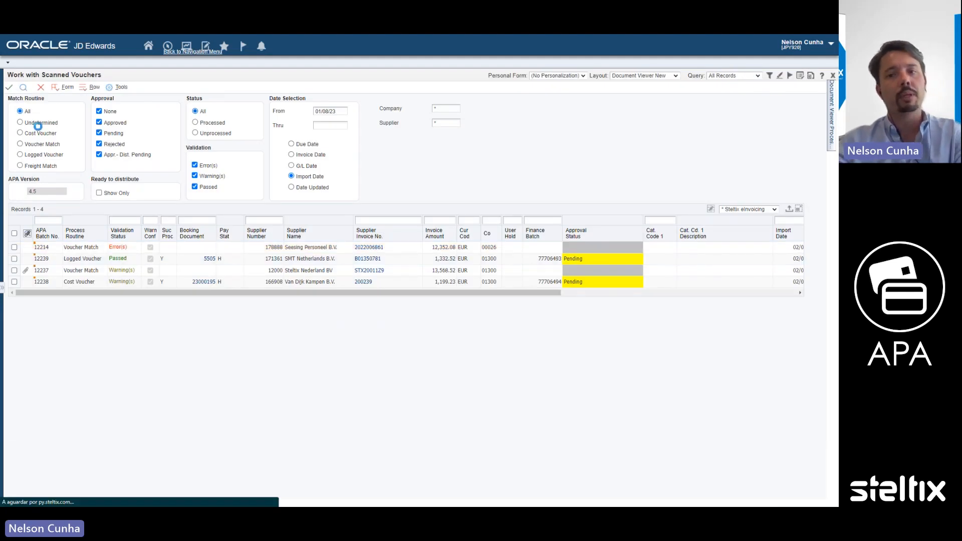
left_click(14, 259)
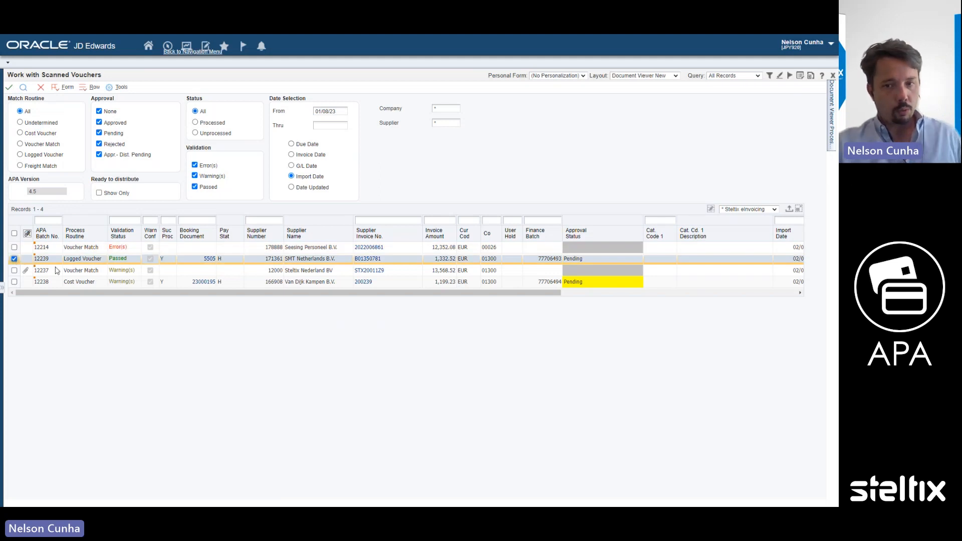
left_click(15, 259)
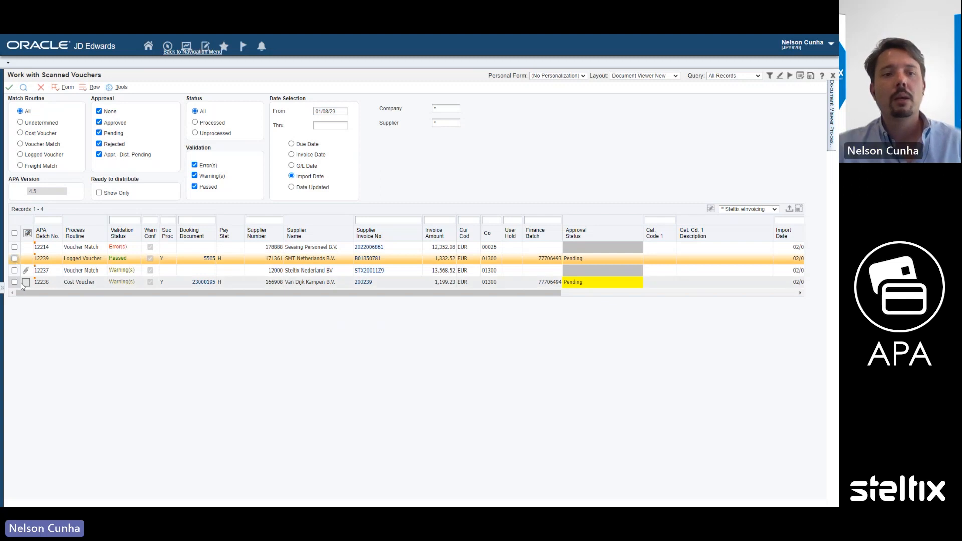
left_click_drag(418, 293, 709, 300)
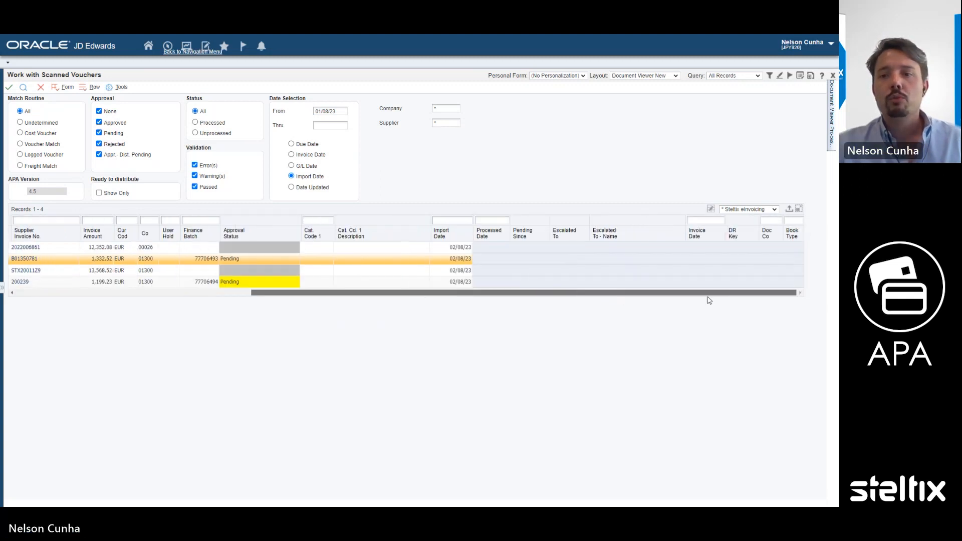
left_click_drag(628, 298, 344, 299)
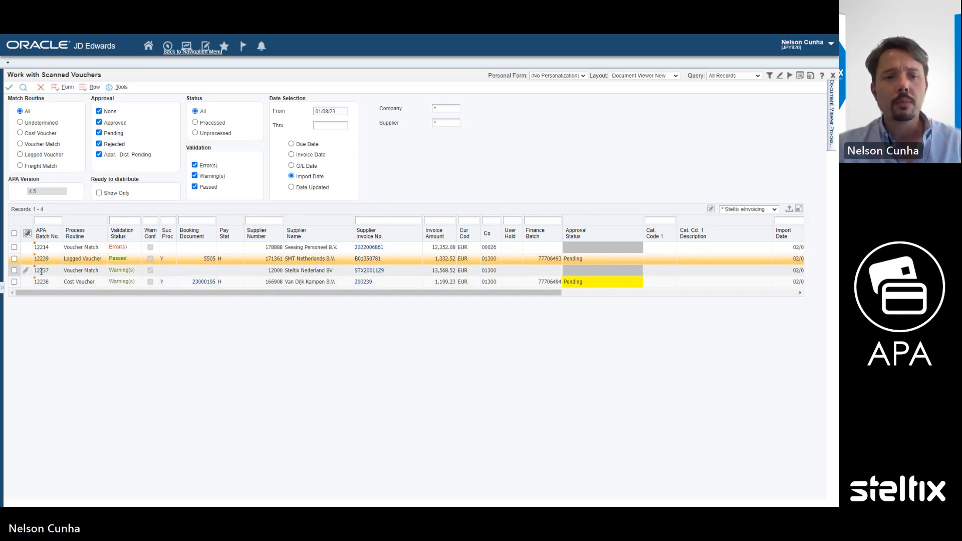
Open the batch 12237 voucher, read its escalation communication entries and return to the scanned vouchers.
left_click(14, 270)
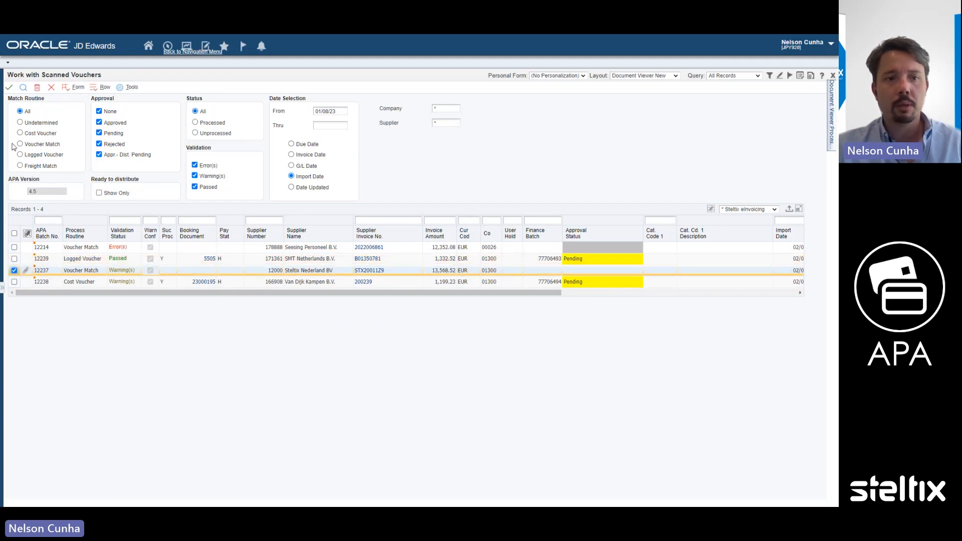
left_click(14, 87)
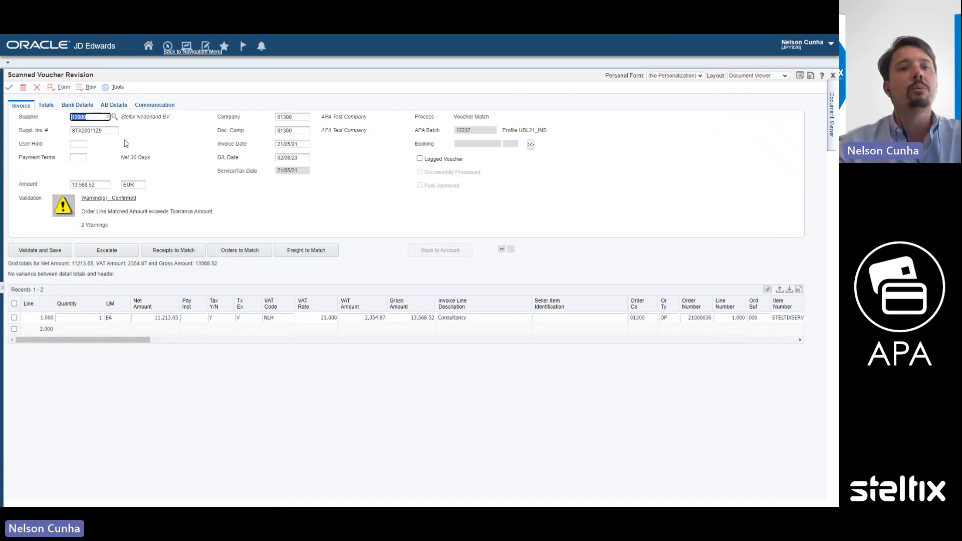
left_click(142, 106)
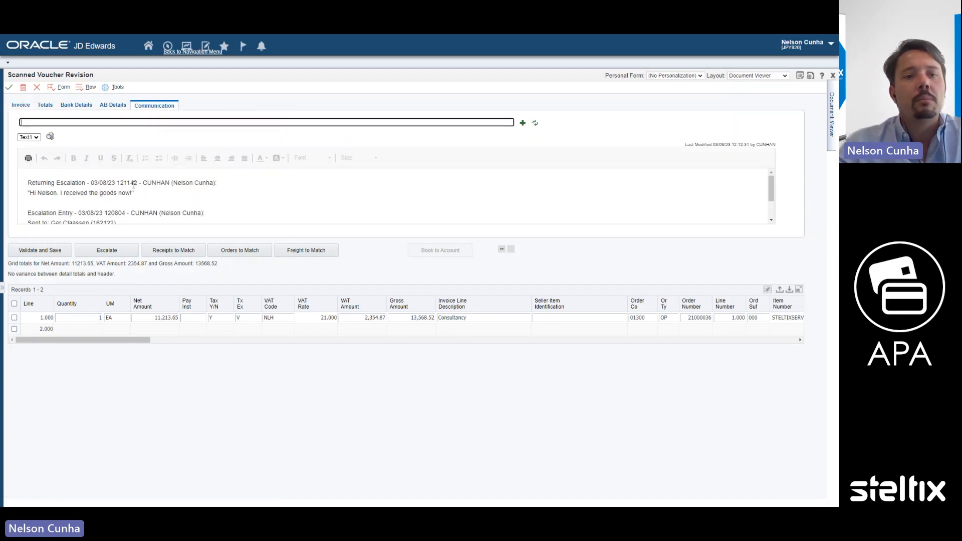
scroll(143, 194, "down", 3)
scroll(144, 195, "up", 3)
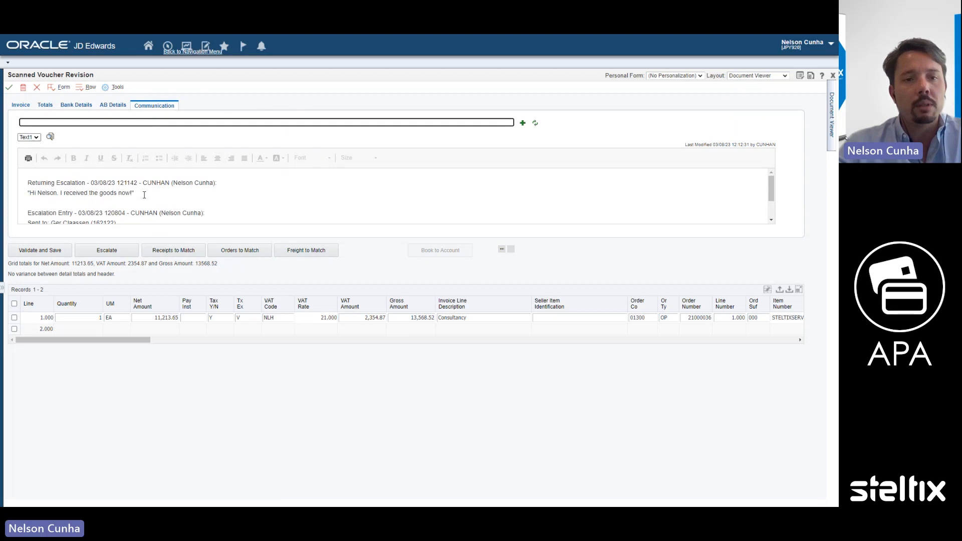
scroll(144, 188, "down", 3)
scroll(145, 188, "up", 3)
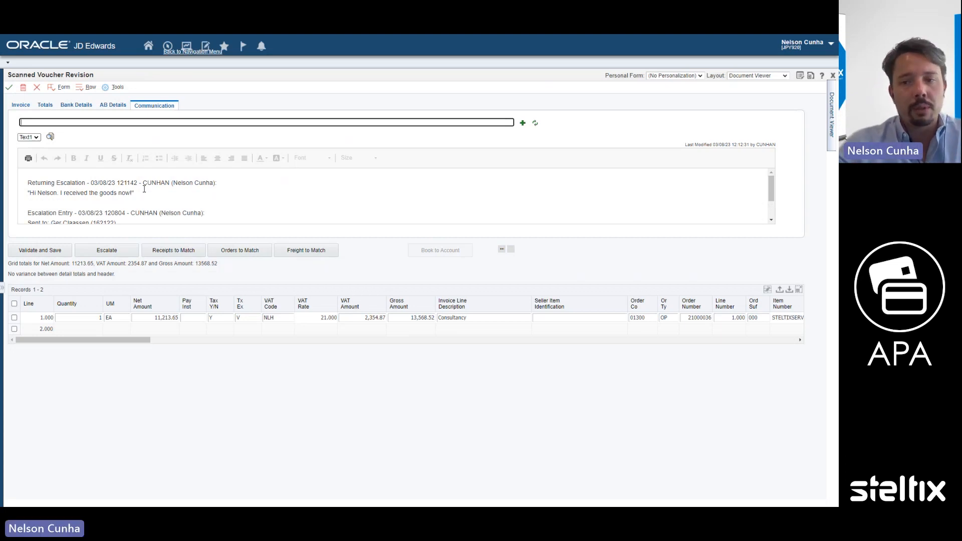
scroll(172, 201, "down", 3)
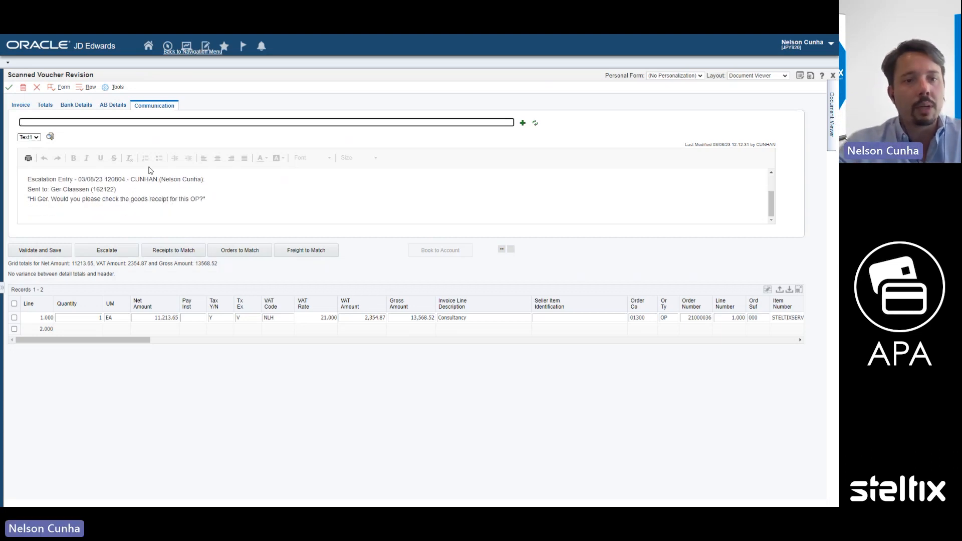
left_click(37, 88)
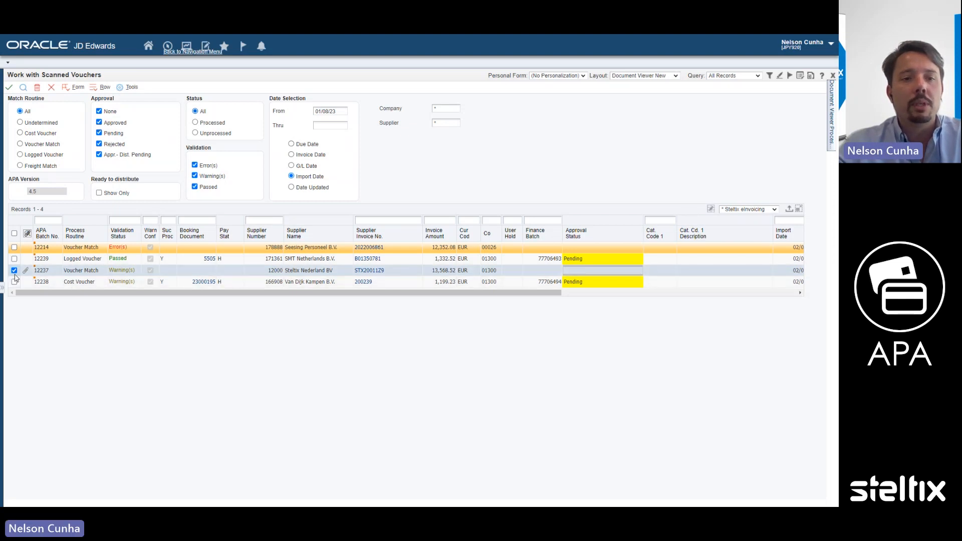
Examine the audit history of batch 12237, including the escalation, hold code and bank account entries, and close it.
right_click(15, 274)
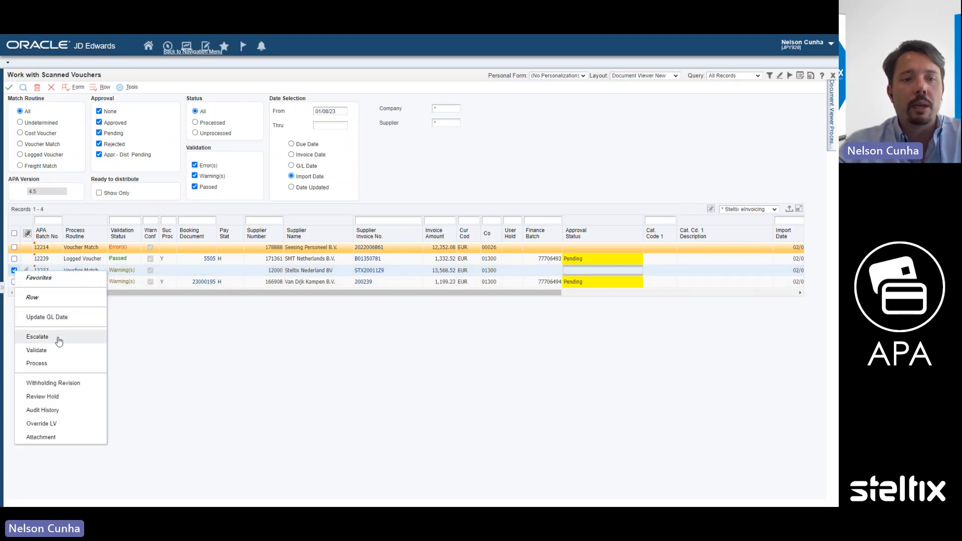
left_click(65, 414)
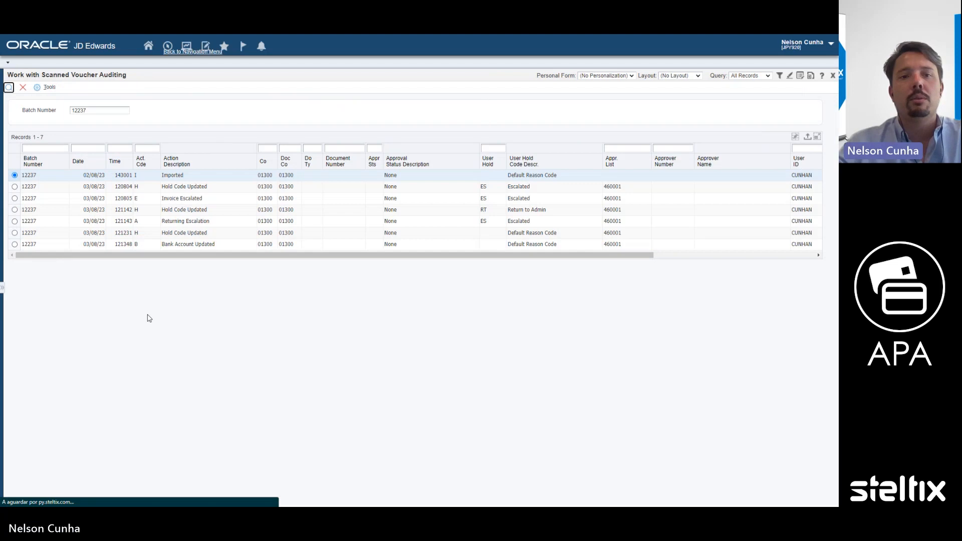
left_click(110, 178)
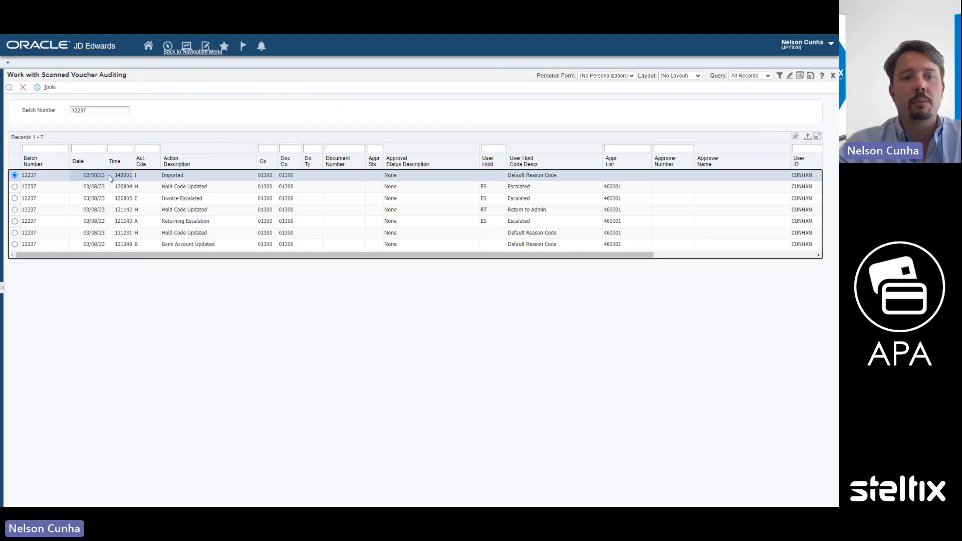
left_click_drag(514, 255, 279, 258)
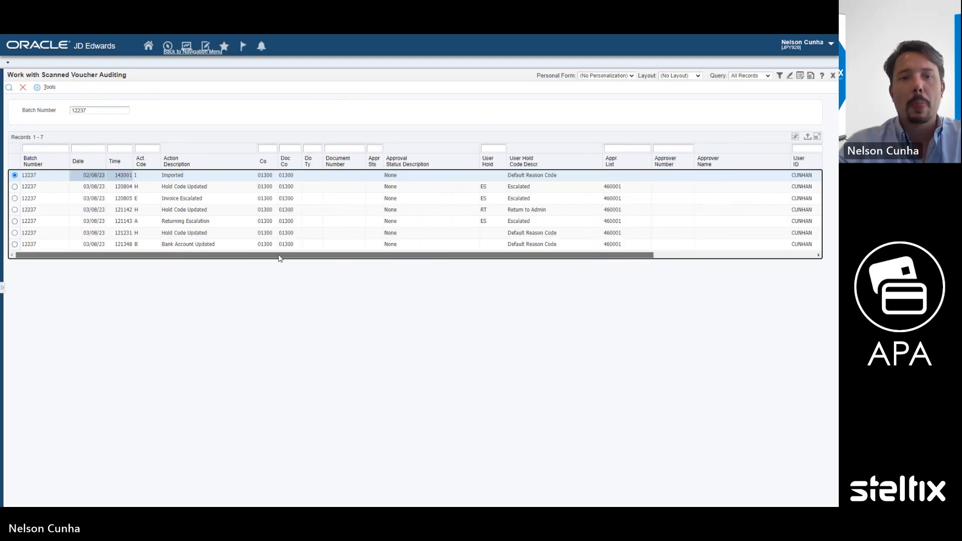
left_click(15, 198)
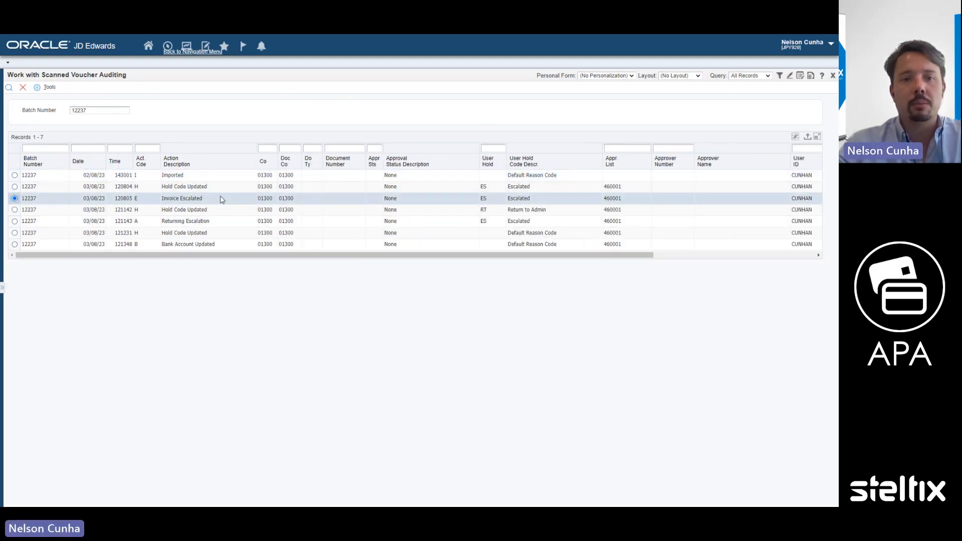
left_click_drag(446, 255, 607, 258)
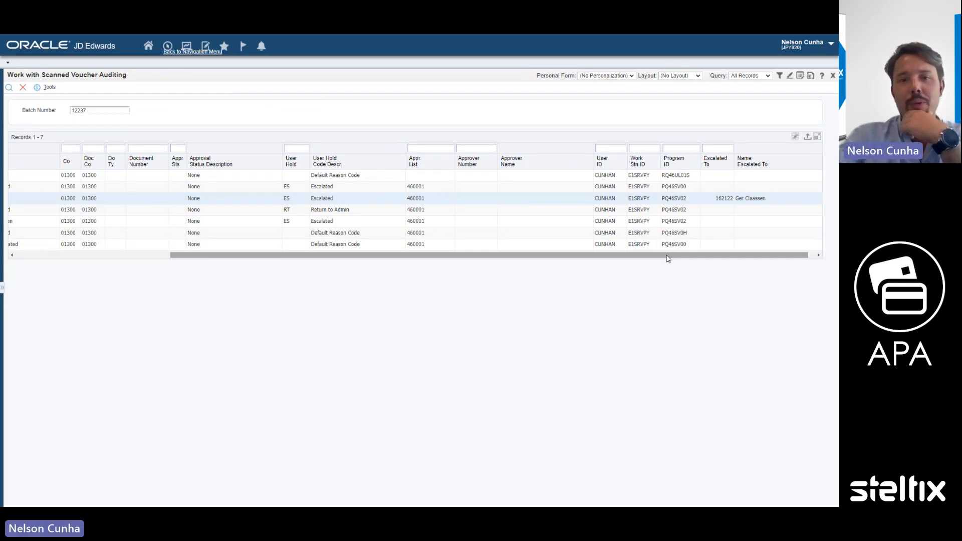
left_click_drag(668, 258, 90, 213)
left_click(15, 209)
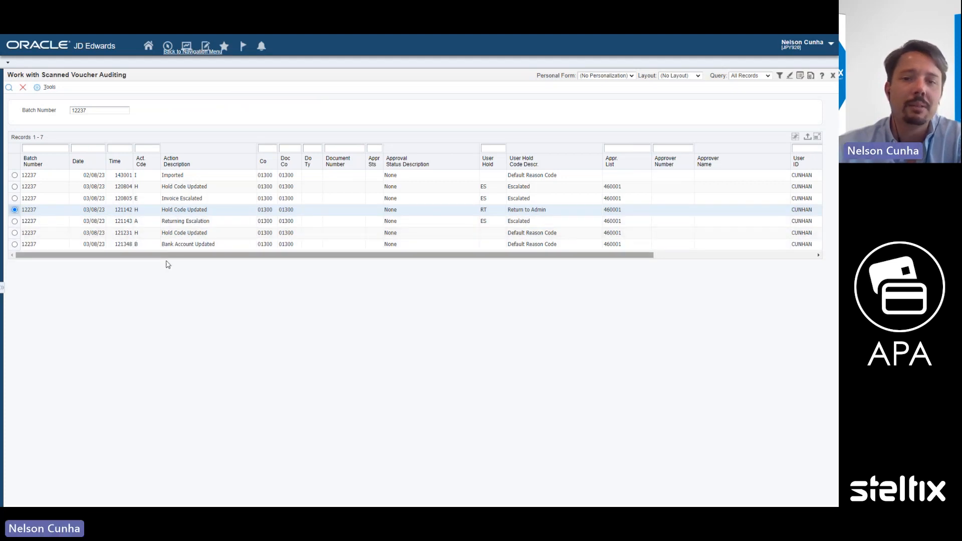
left_click(15, 244)
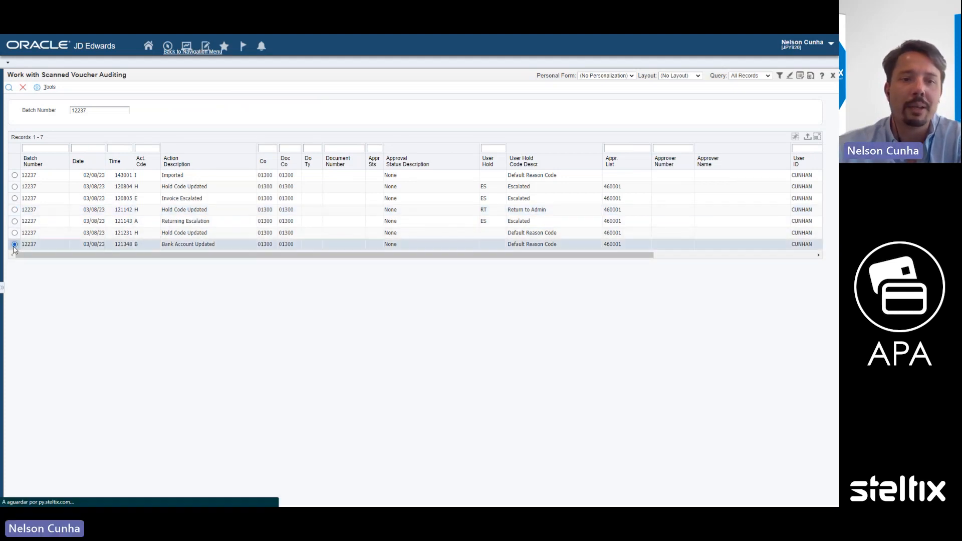
mouse_move(161, 255)
left_mouse_down()
mouse_move(316, 262)
mouse_move(167, 259)
left_mouse_up()
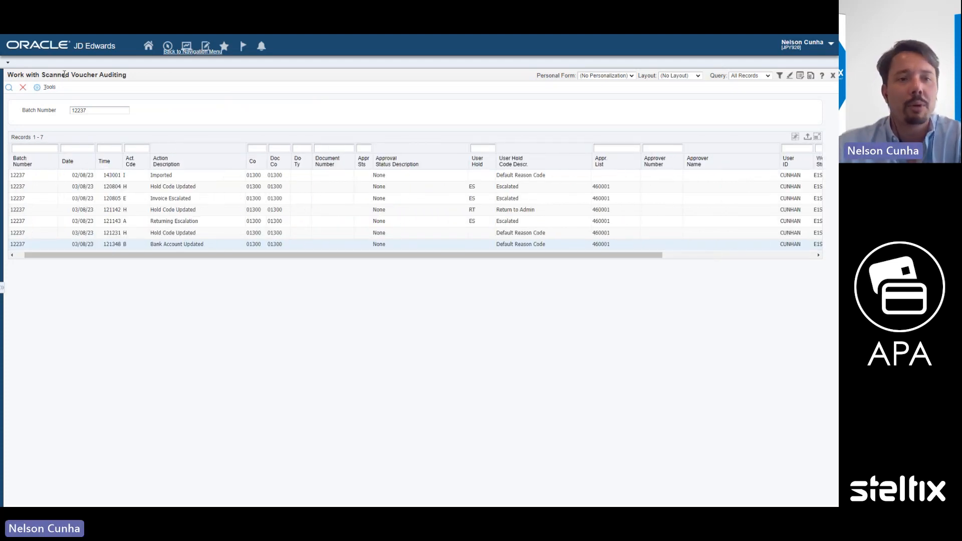
left_click(21, 91)
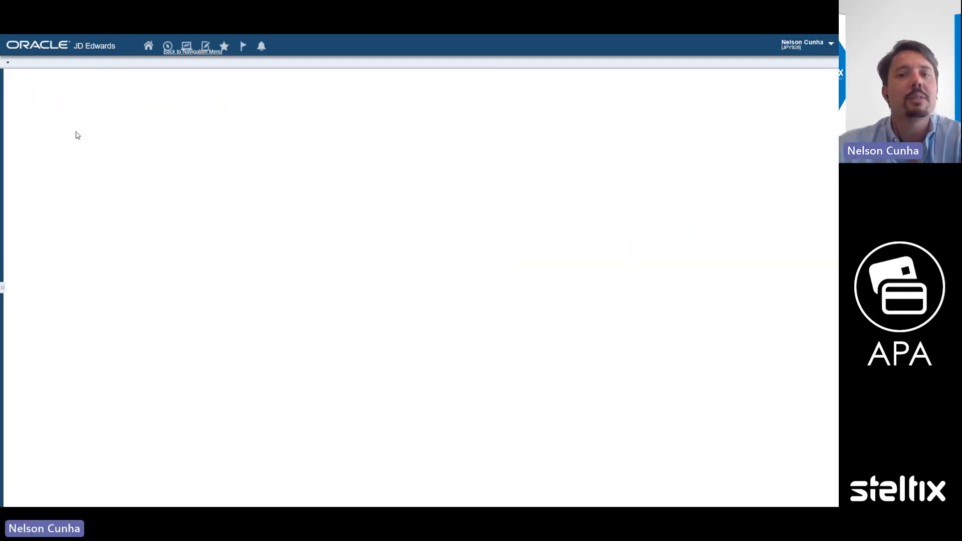
Open the Supplier Ledger Inquiry from the home page, filter on document number 23000195 and turn off the Logged option.
left_click(14, 270)
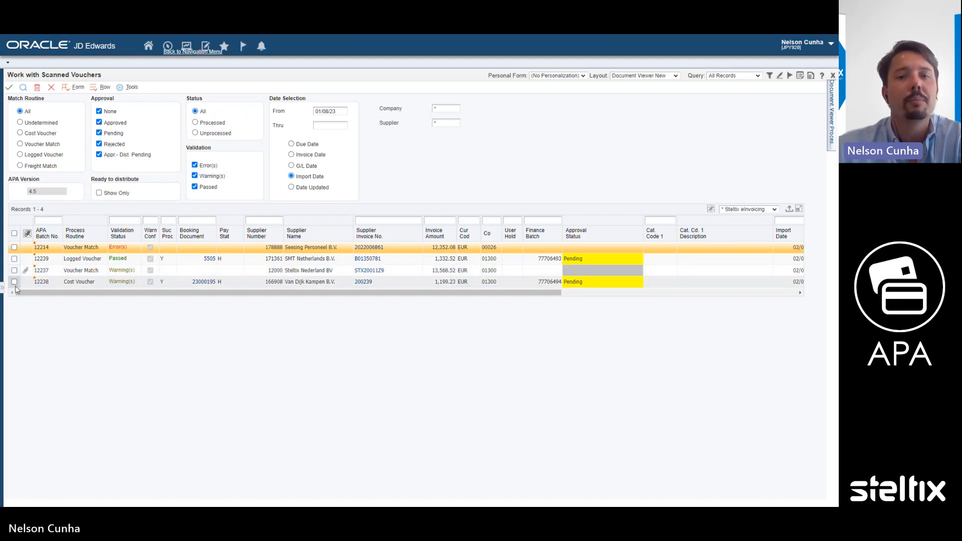
left_click(15, 282)
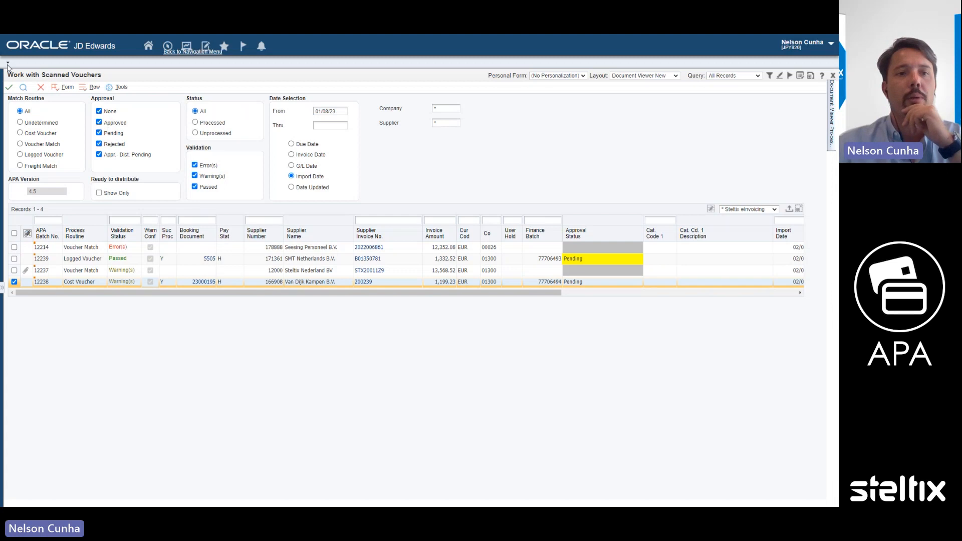
left_click(148, 45)
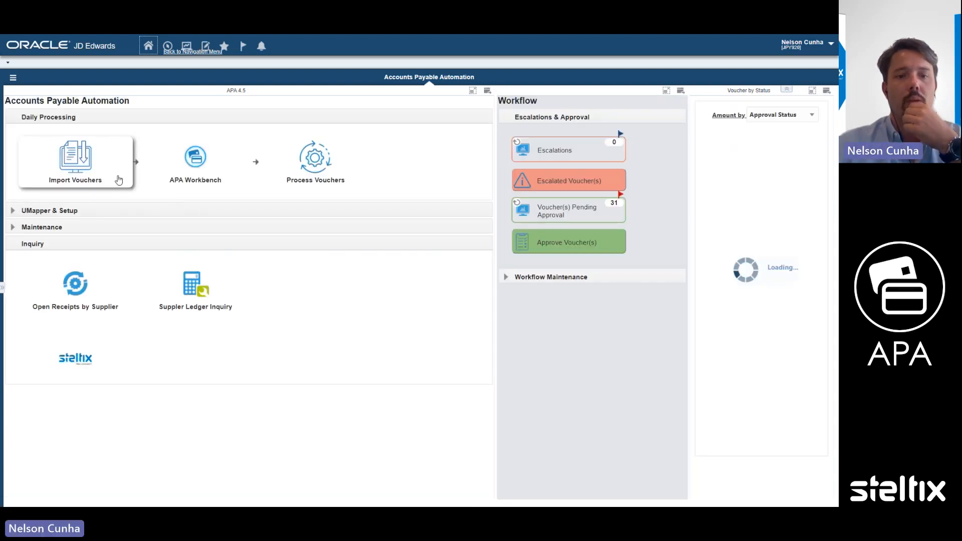
left_click(191, 283)
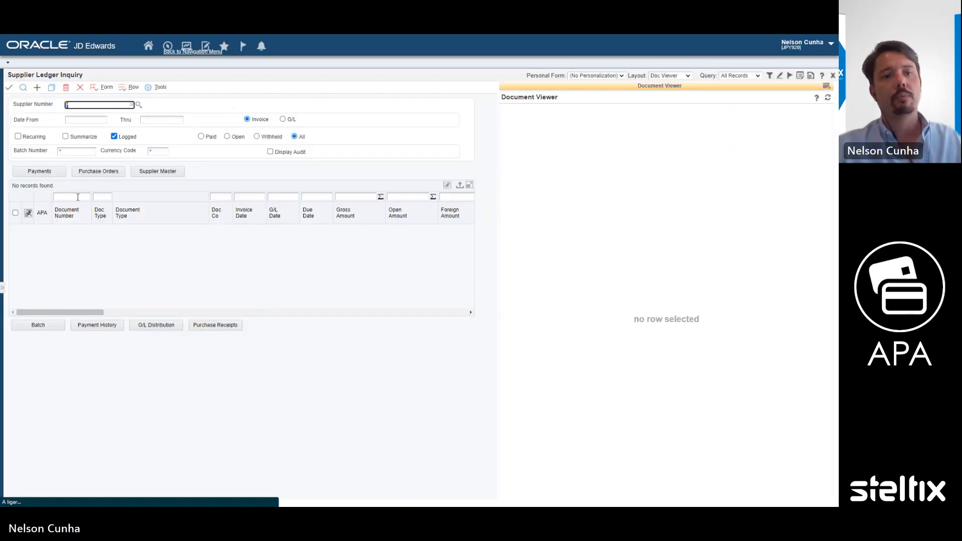
left_click(76, 197)
type("23000195")
left_click(114, 136)
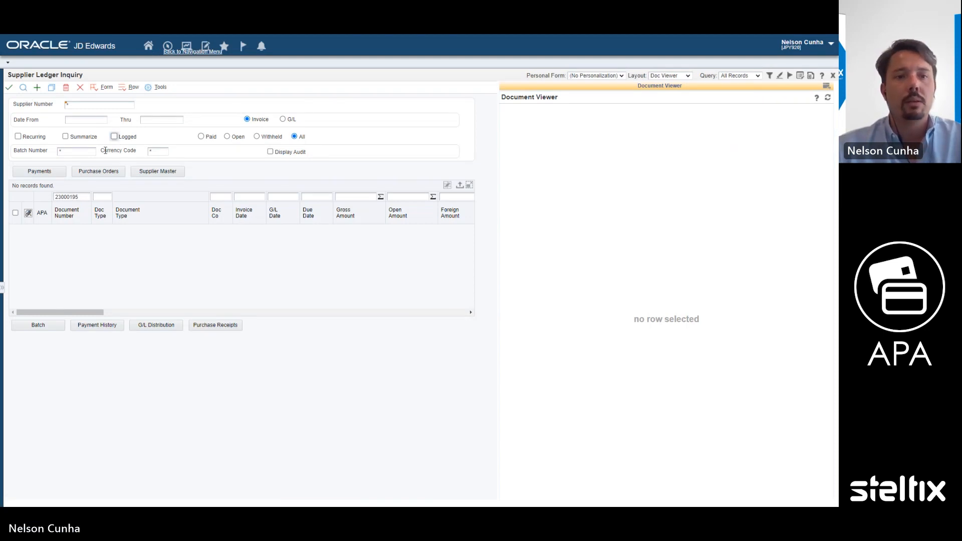
Search the supplier ledger by G/L date from 01/08/23.
left_click(100, 120)
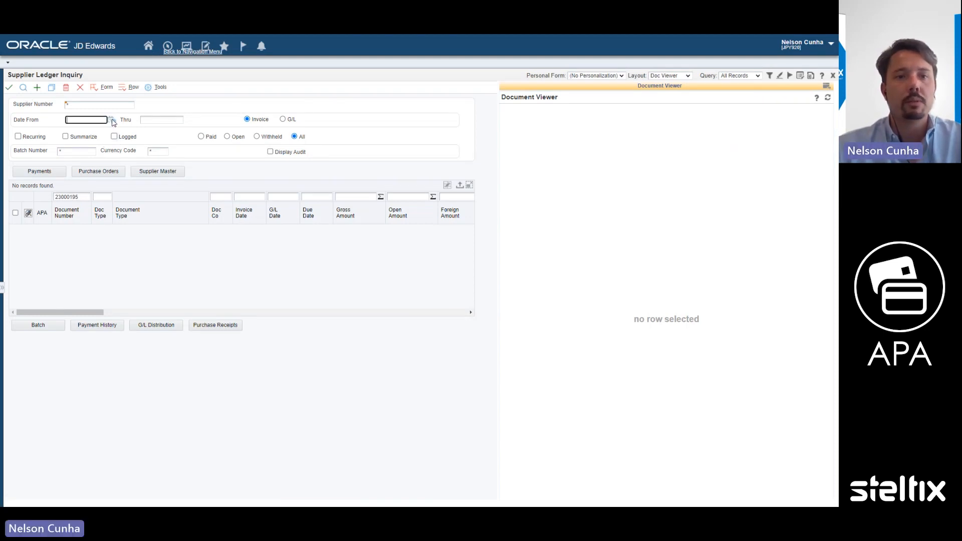
left_click(112, 120)
left_click(183, 158)
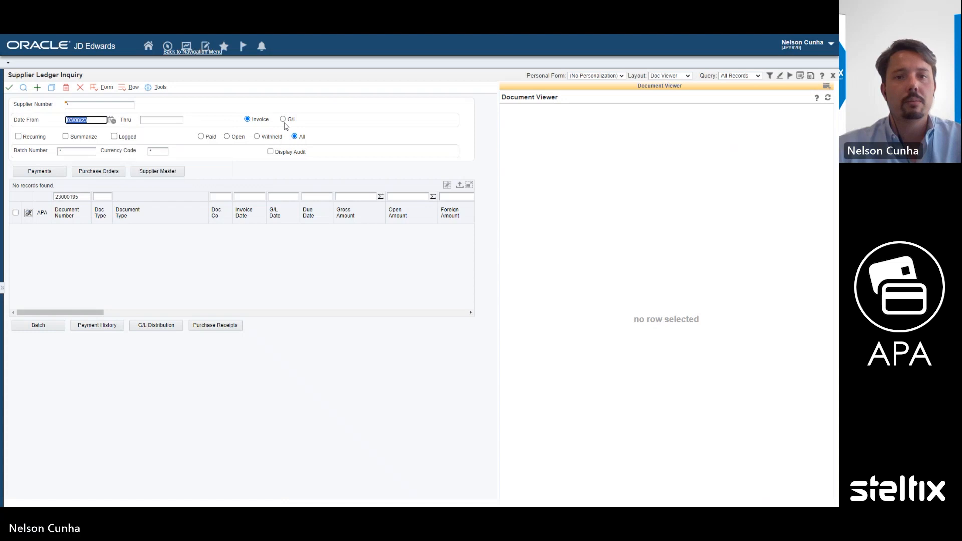
left_click(283, 120)
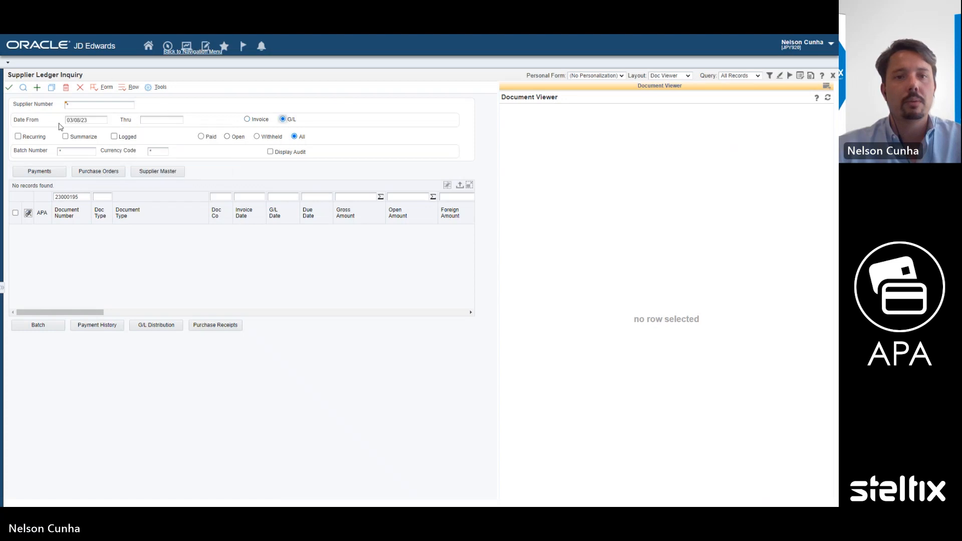
left_click(95, 119)
left_click(112, 120)
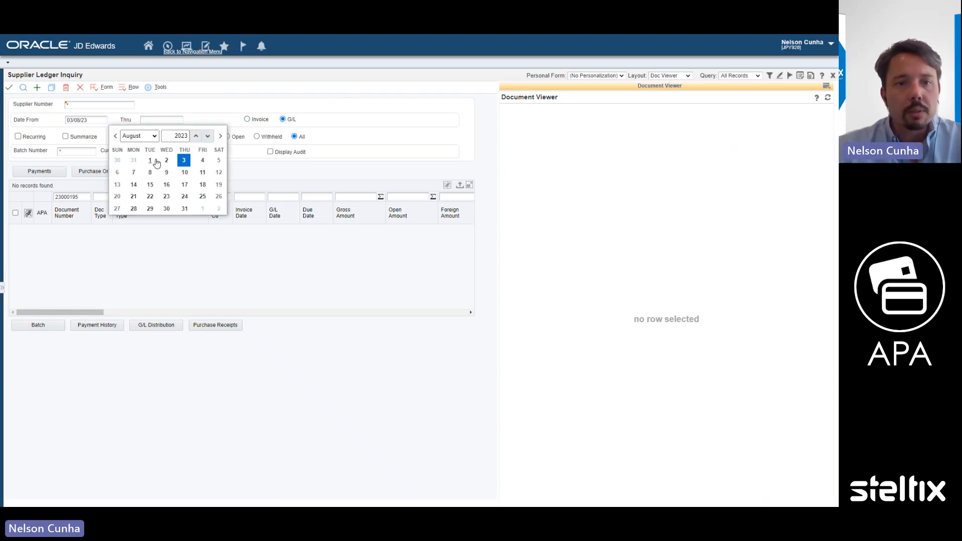
left_click(150, 160)
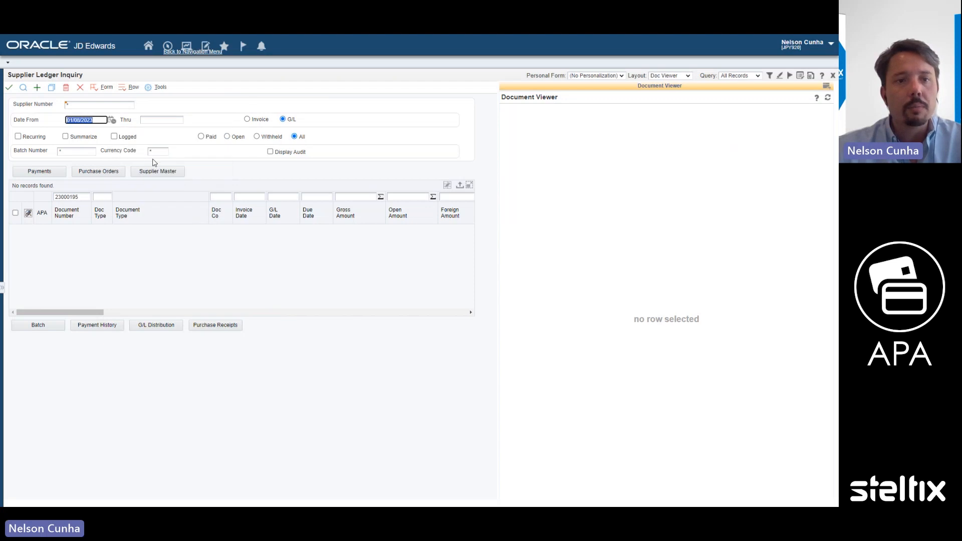
left_click(24, 88)
View the XML and PDF invoices attached to the first 23000195 voucher line, and open the PDF's save dialog without saving.
left_click(15, 230)
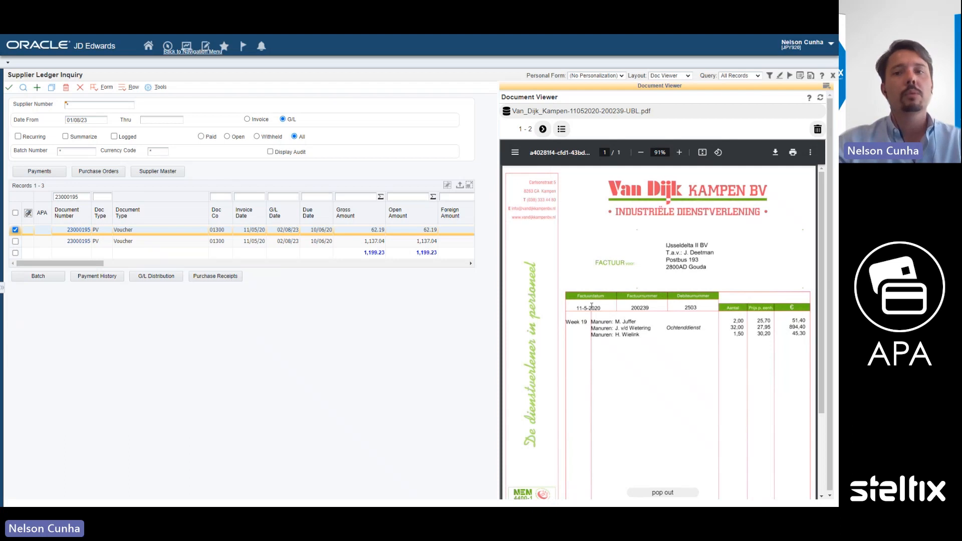
left_click(561, 129)
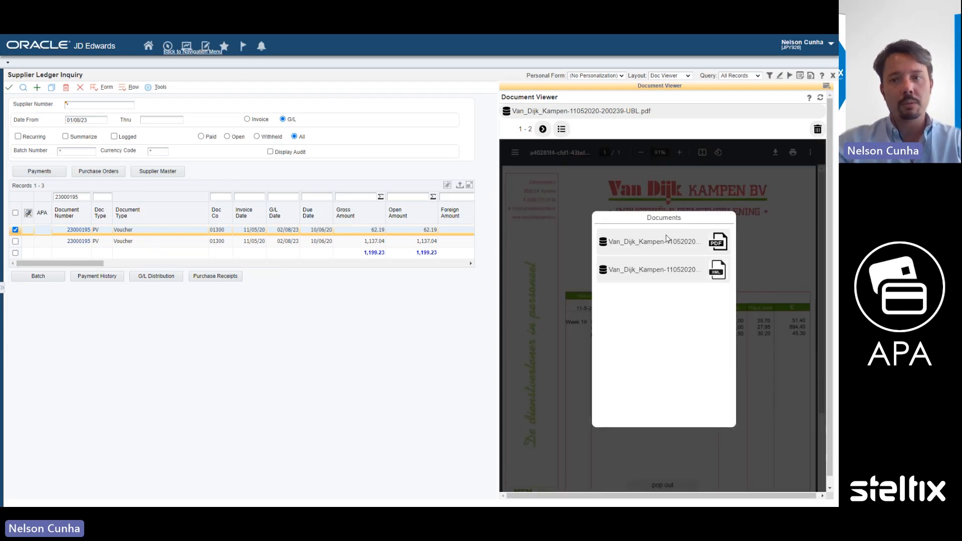
left_click(691, 271)
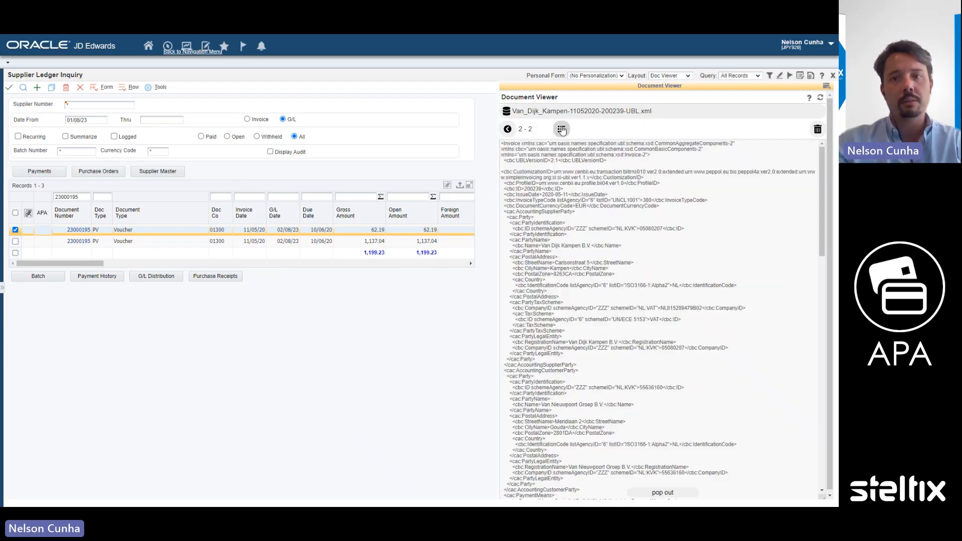
left_click(561, 129)
left_click(646, 298)
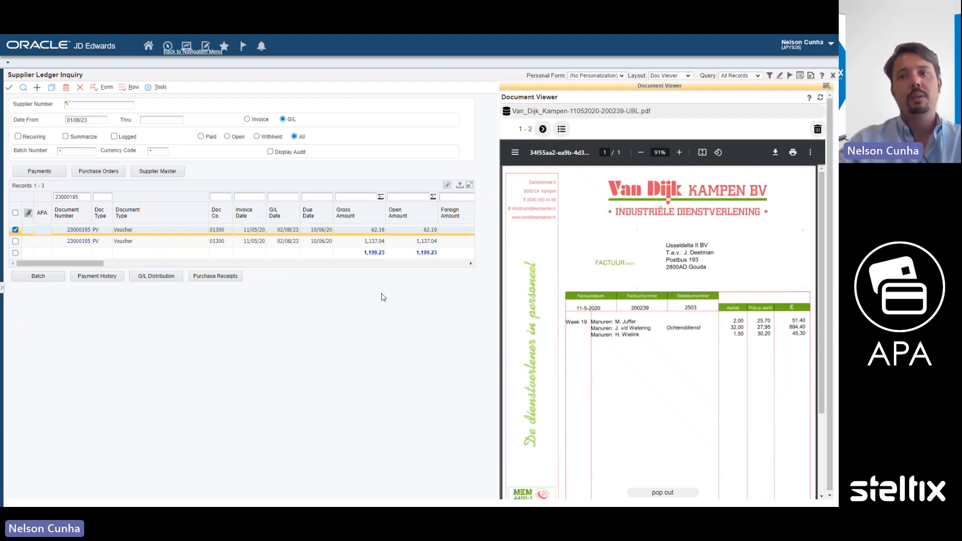
left_click(775, 153)
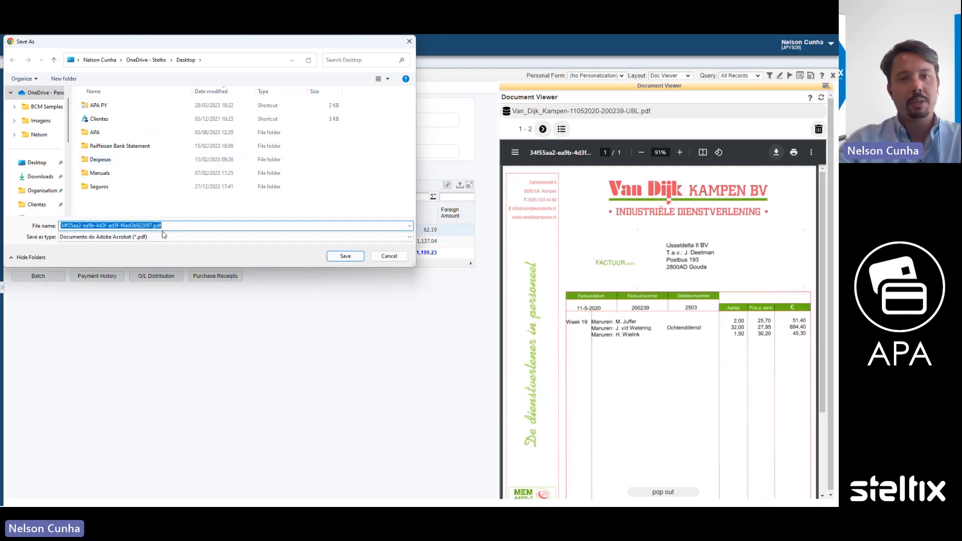
left_click(385, 257)
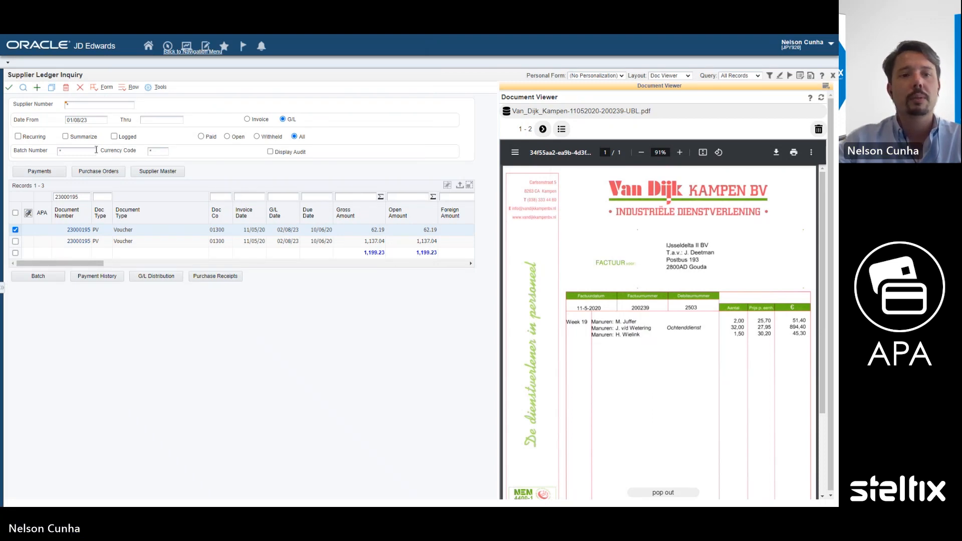
Clear the document number filter, list all ledger records for the date range and close the inquiry.
left_click_drag(82, 197, 41, 196)
key("Delete")
left_click(23, 88)
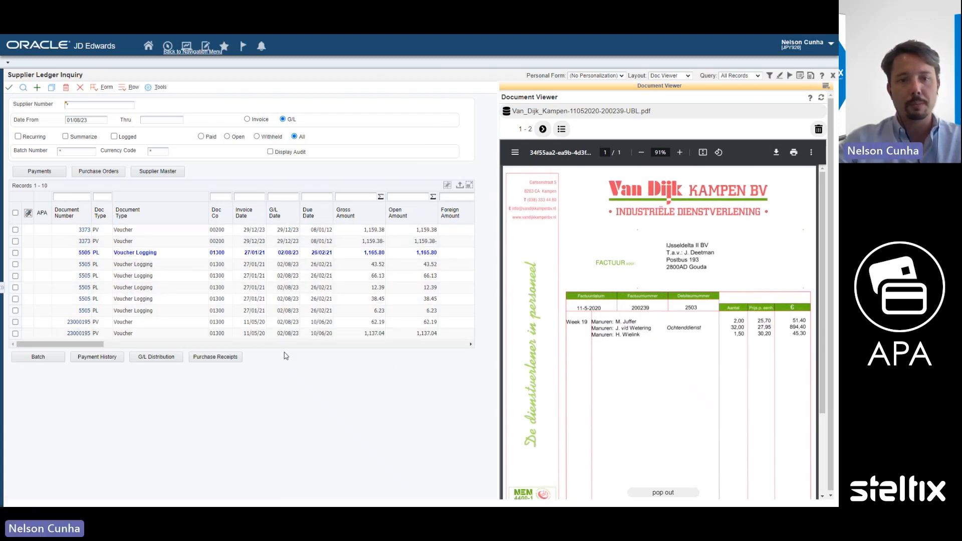
left_click(80, 87)
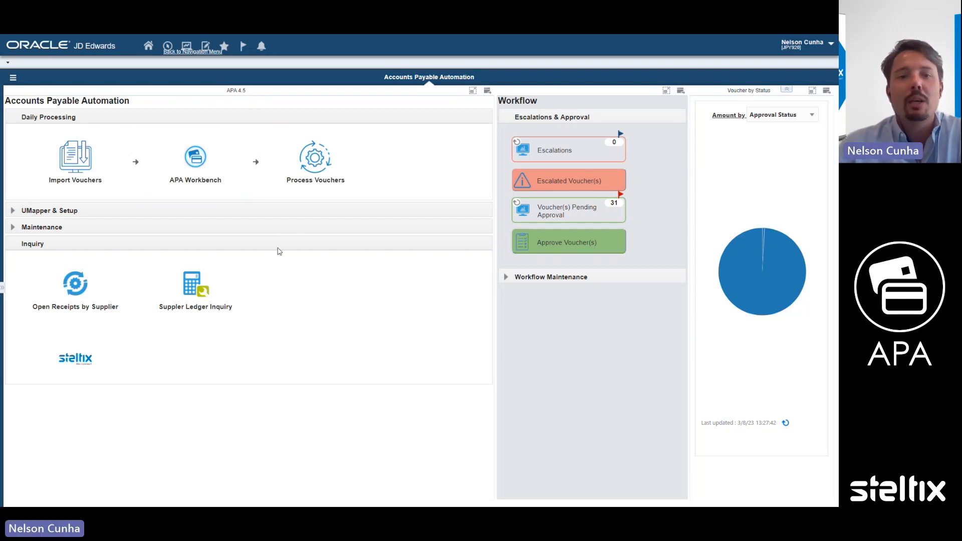
Open the list of vouchers to approve, load more records and select the F20220463 voucher for 1064.77 EUR.
left_click(564, 246)
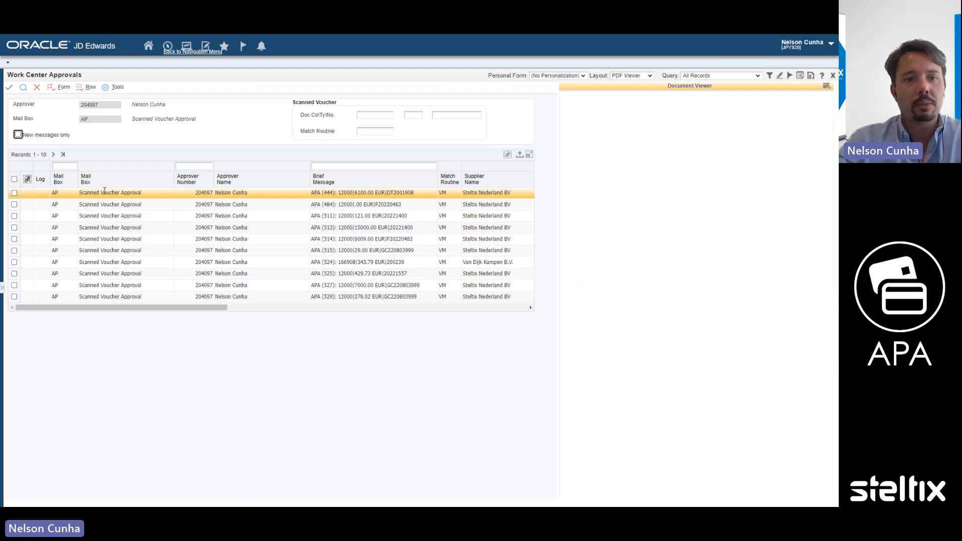
left_click(53, 155)
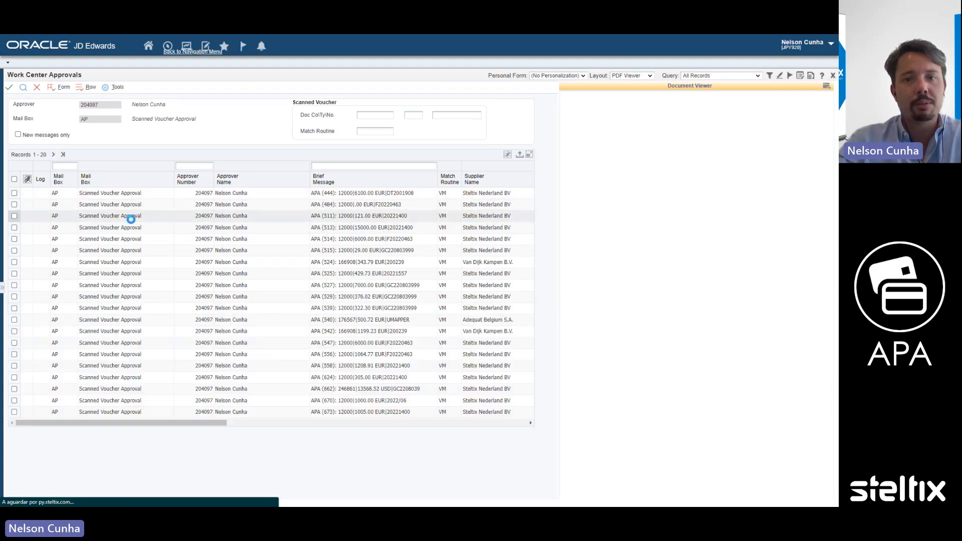
left_click(14, 355)
left_click_drag(154, 426, 82, 428)
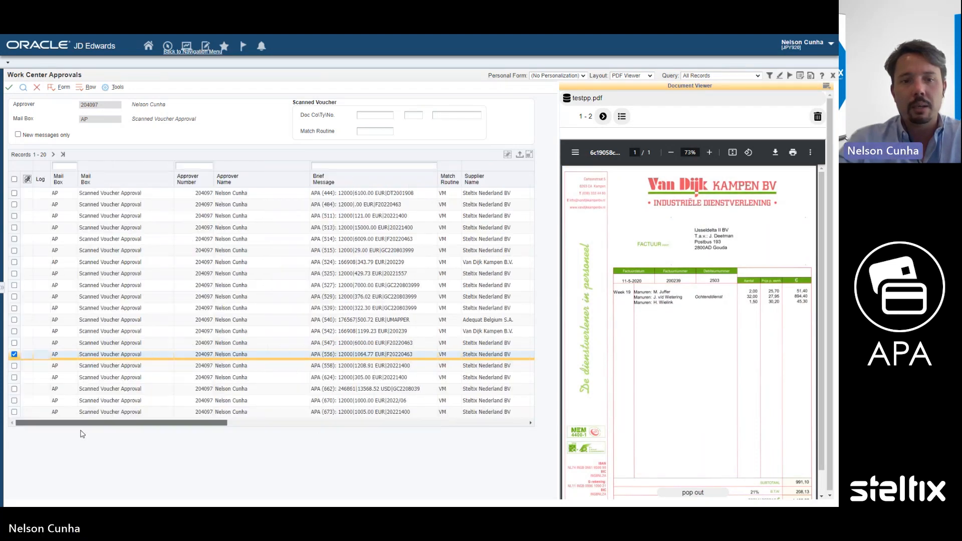
Open the selected voucher for approval, review the original and matched gross amounts on its detail line, and return to the approvals list.
left_click(11, 88)
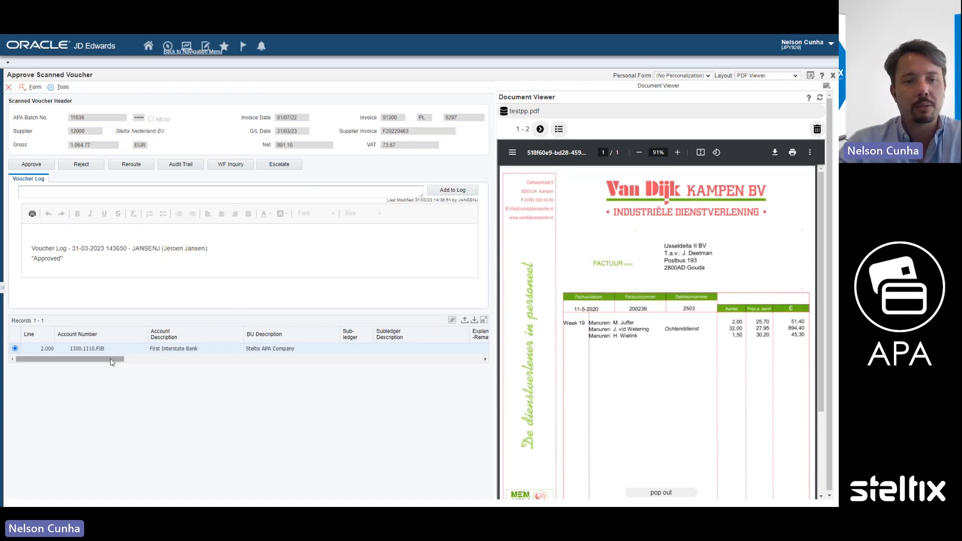
left_click_drag(111, 361, 312, 366)
left_click(286, 351)
left_click(330, 351)
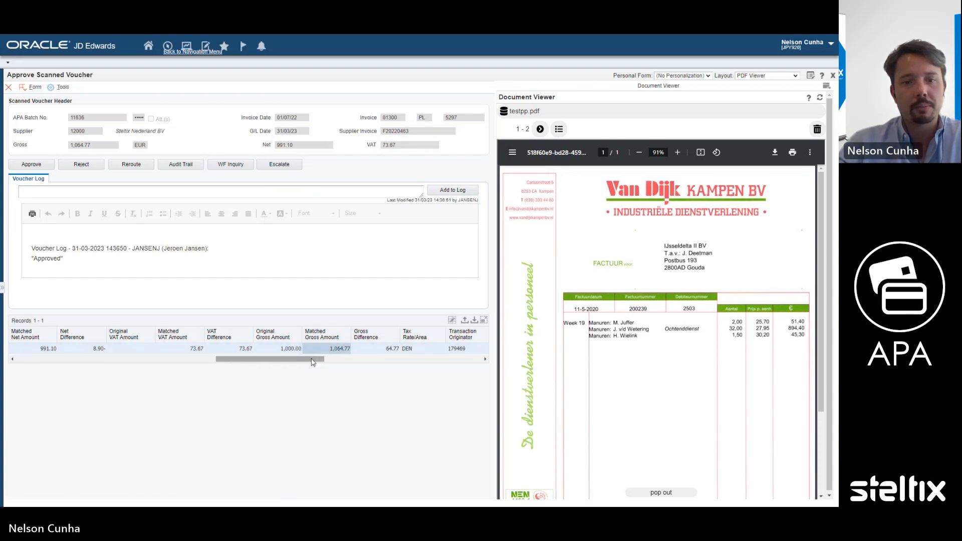
left_click_drag(312, 362, 94, 364)
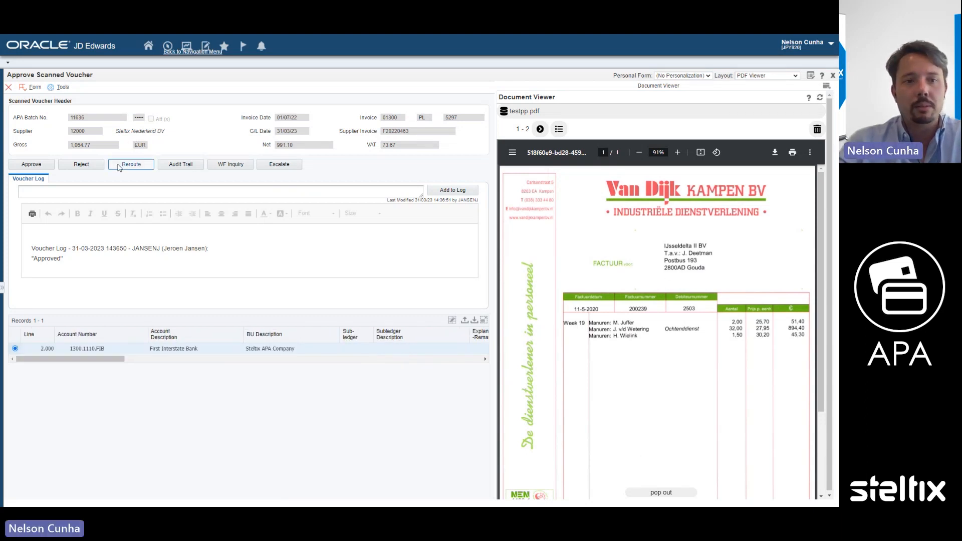
left_click(10, 88)
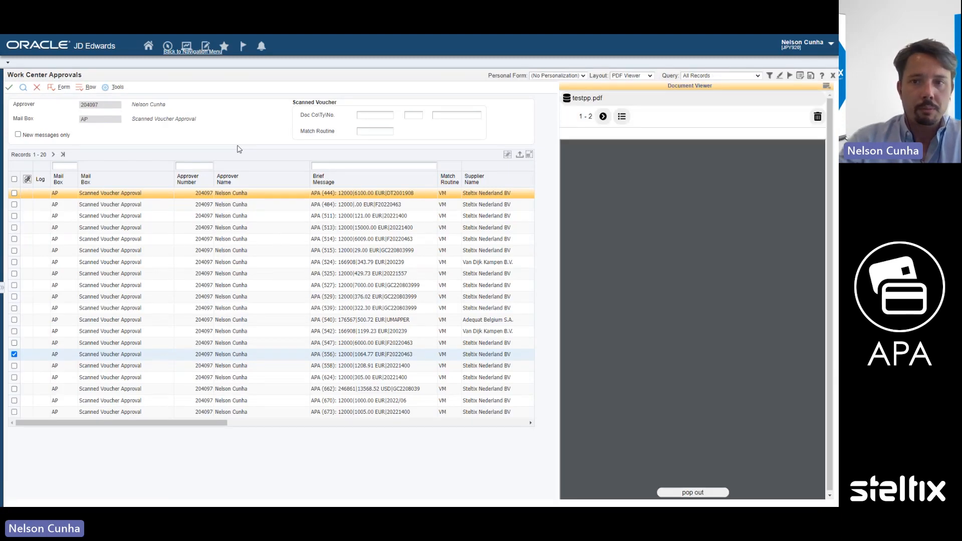
Leave full-screen view, switch to the Appshare page and log in with the account password.
key("F11")
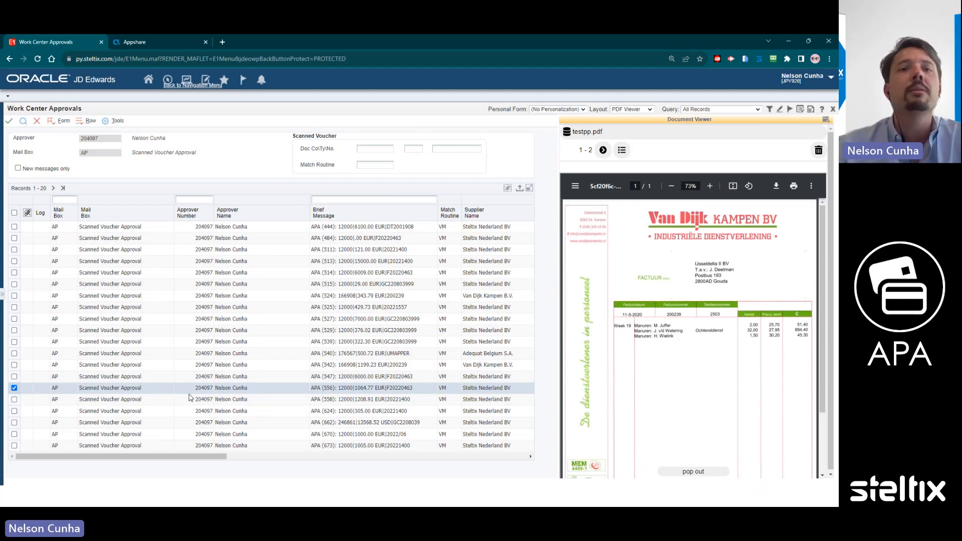
left_click(165, 44)
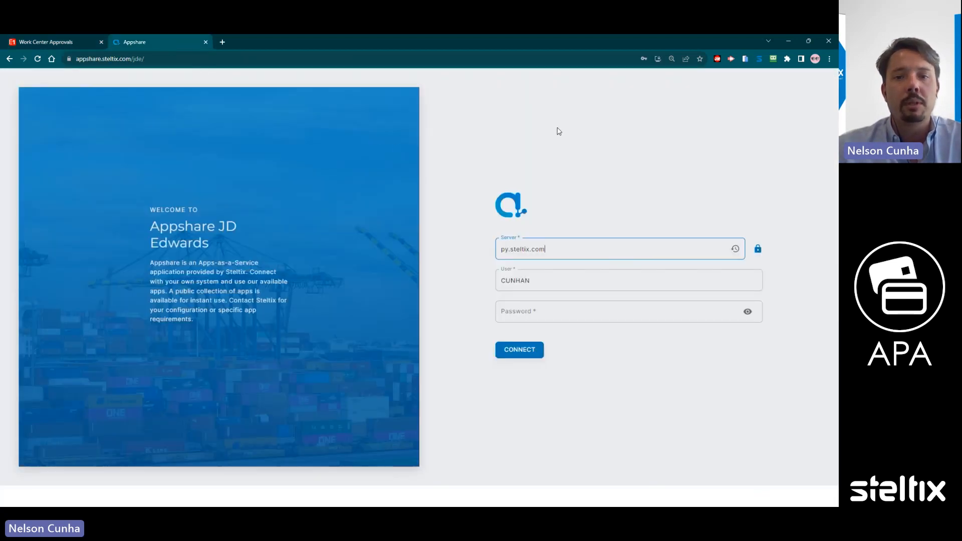
left_click(534, 317)
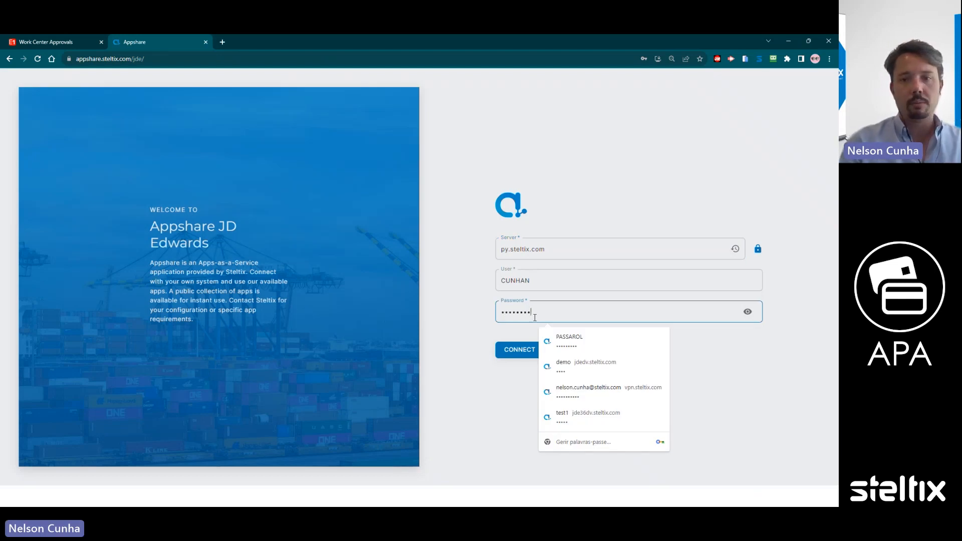
left_click(503, 350)
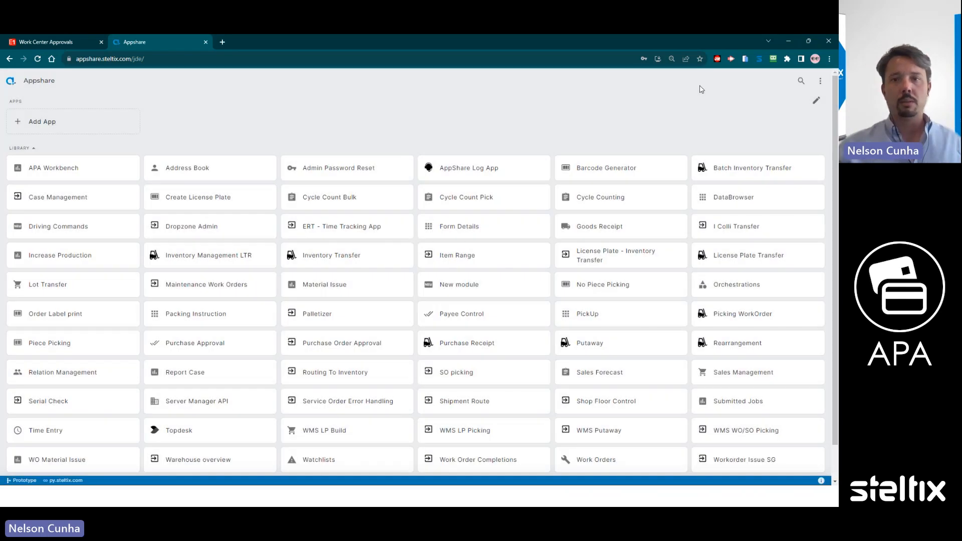
Open the APA Workbench app, decline saving the login credentials and look through the whole list of vouchers awaiting approval.
left_click(77, 165)
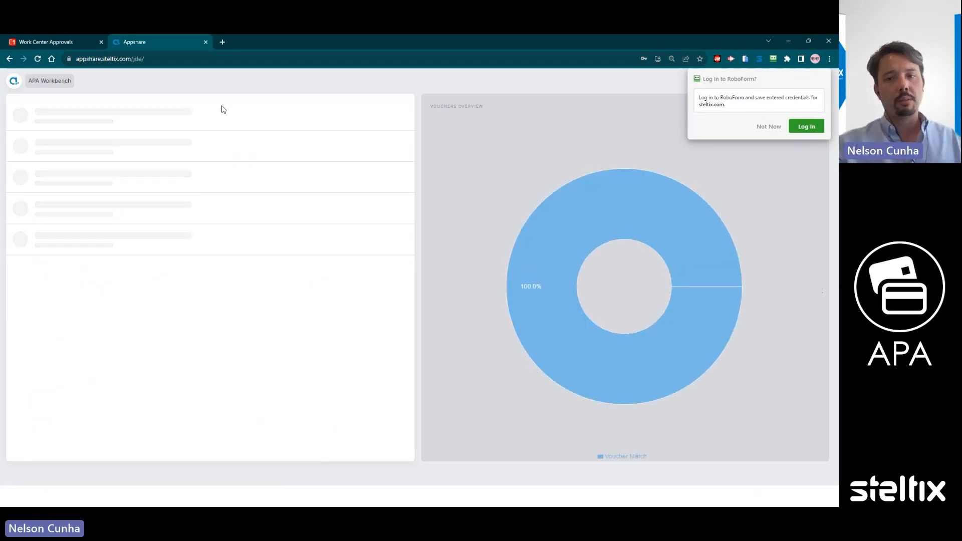
left_click(767, 127)
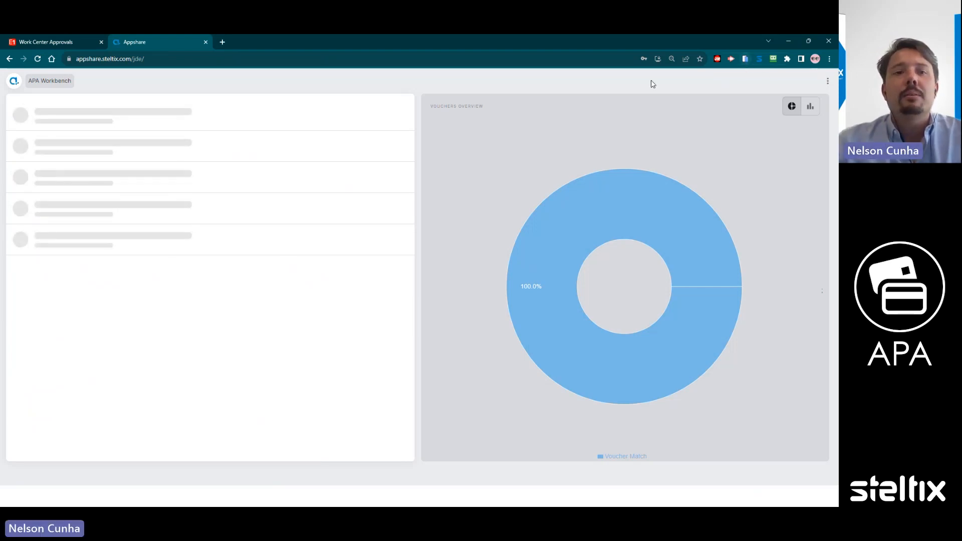
mouse_move(559, 268)
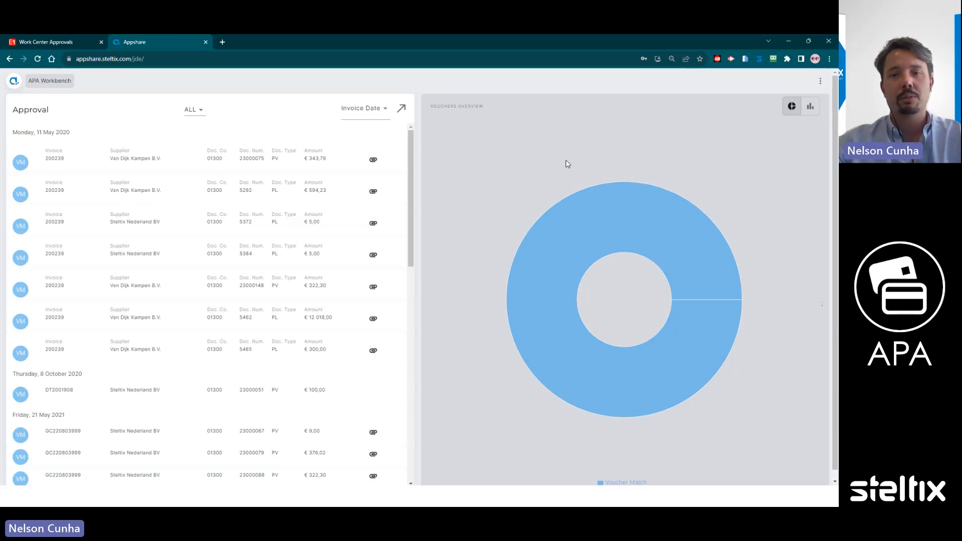
scroll(139, 168, "down", 4)
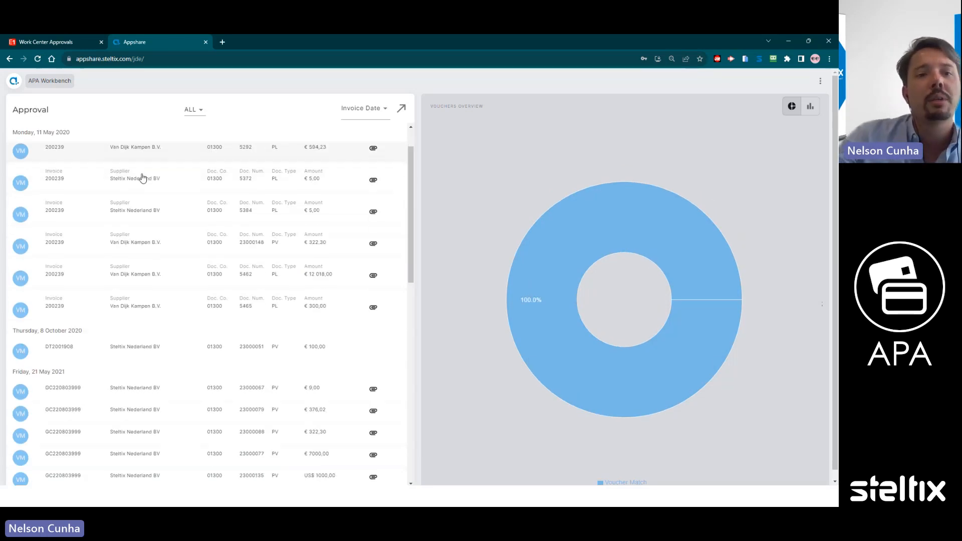
scroll(148, 195, "down", 4)
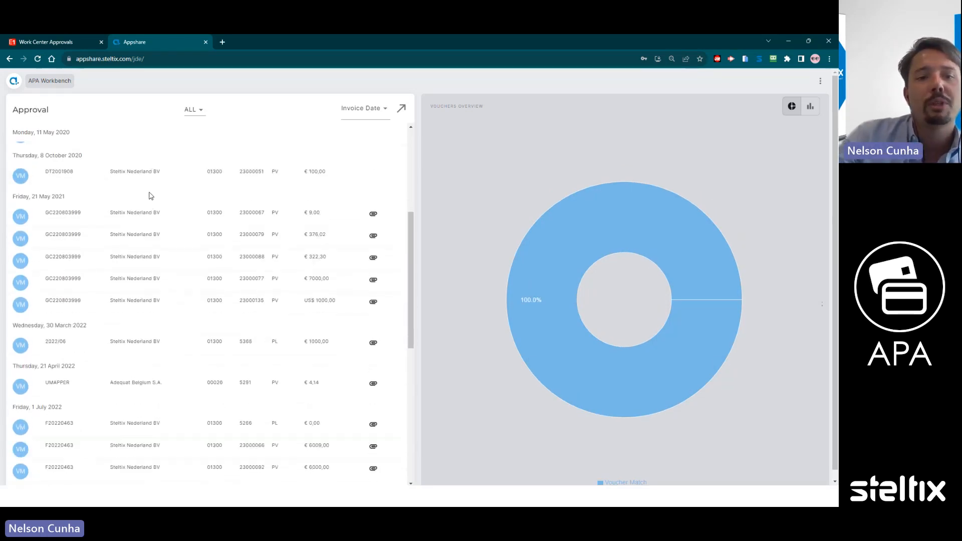
scroll(147, 203, "down", 4)
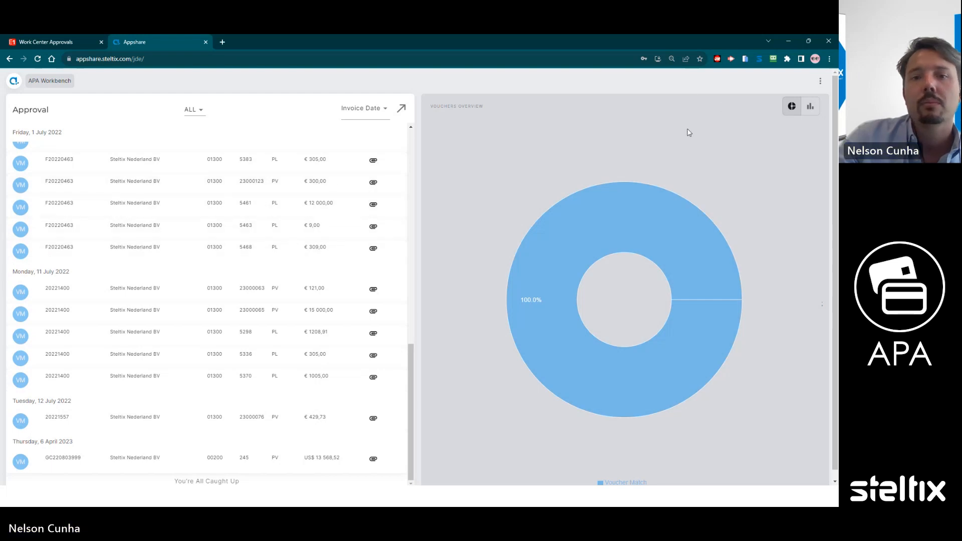
Show the APA Workbench in the mobile phone simulator and look through the approval vouchers there.
left_click(745, 59)
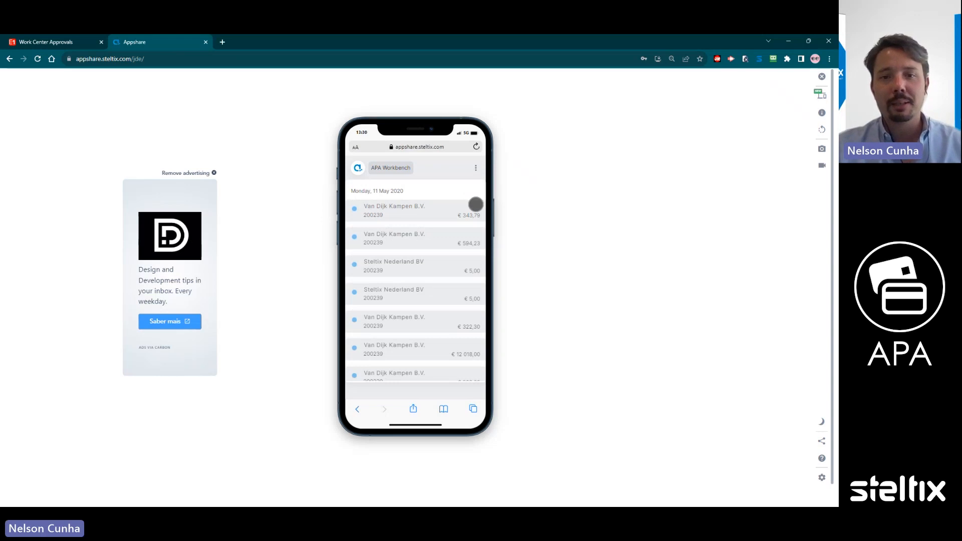
scroll(413, 236, "down", 1)
scroll(414, 243, "down", 10)
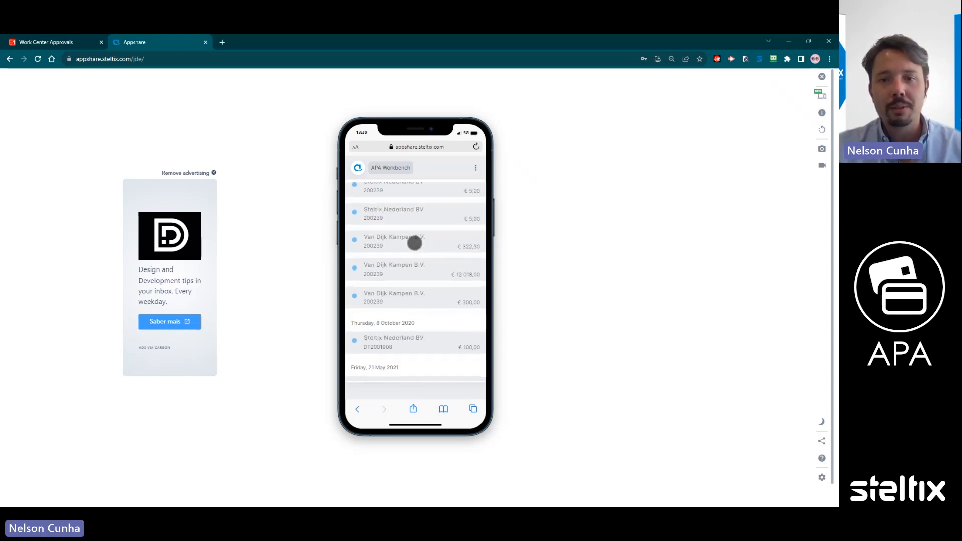
scroll(416, 244, "down", 8)
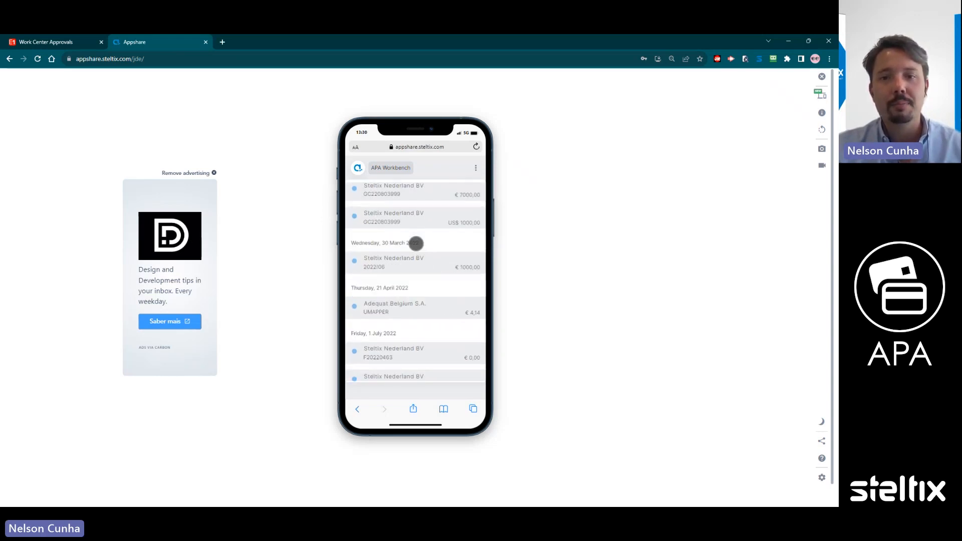
scroll(417, 242, "down", 2)
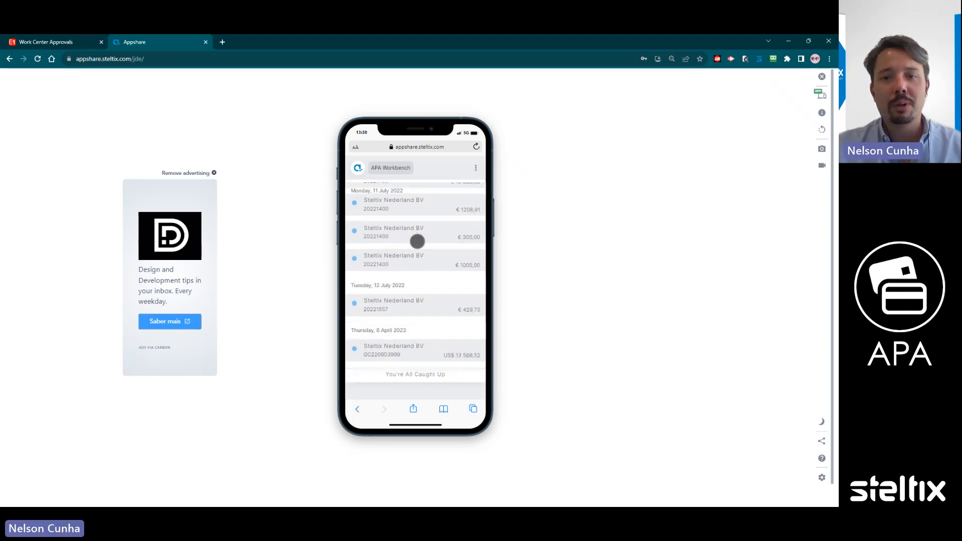
scroll(417, 242, "up", 8)
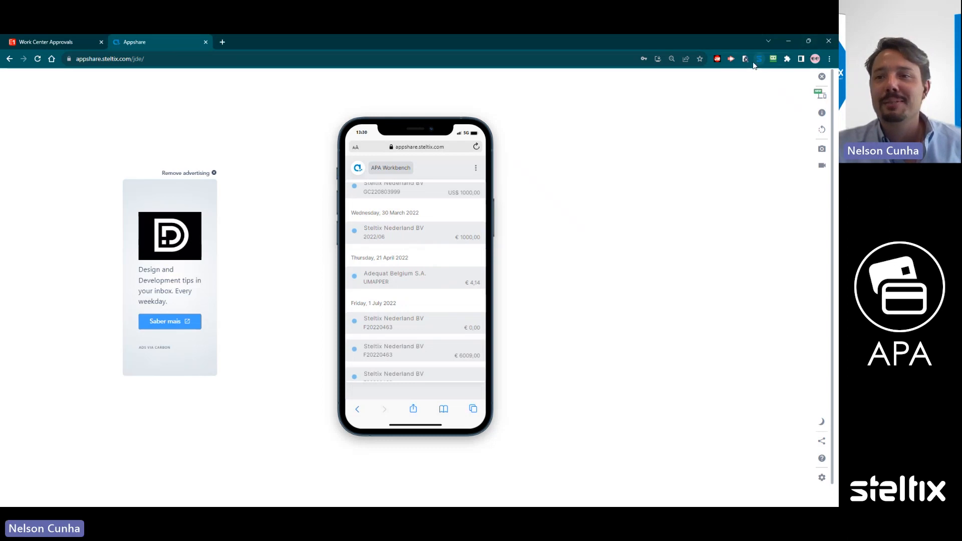
Look further through the approval vouchers in the mobile phone simulator and return to the desktop view of the APA Workbench.
scroll(427, 242, "down", 3)
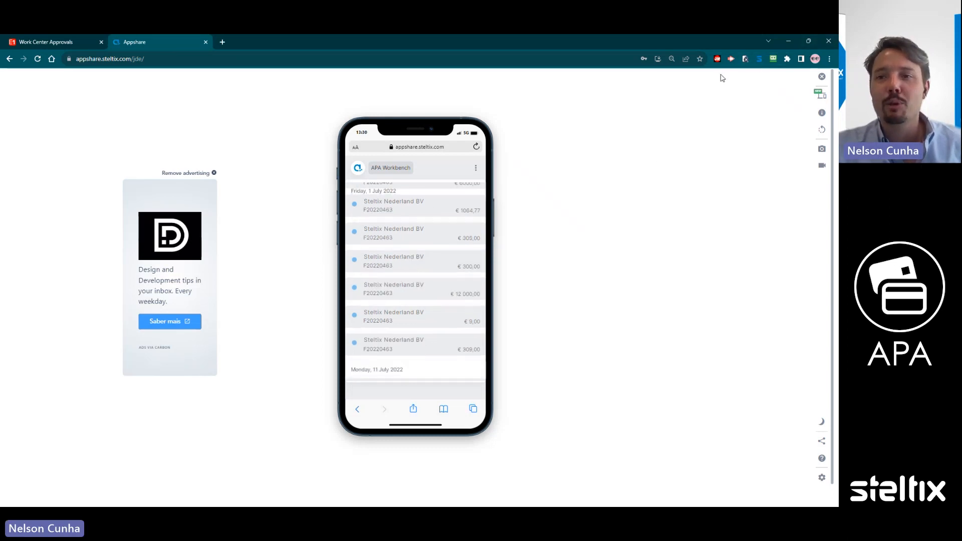
left_click(746, 59)
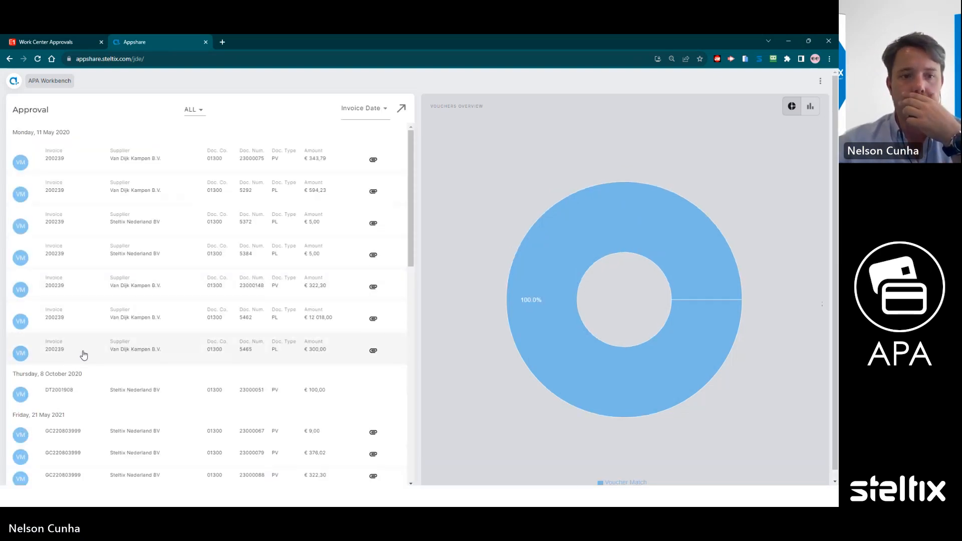
Open the Steltix Nederland BV voucher dated 6 April 2023 from the approval list and expand its order line details.
scroll(83, 346, "down", 15)
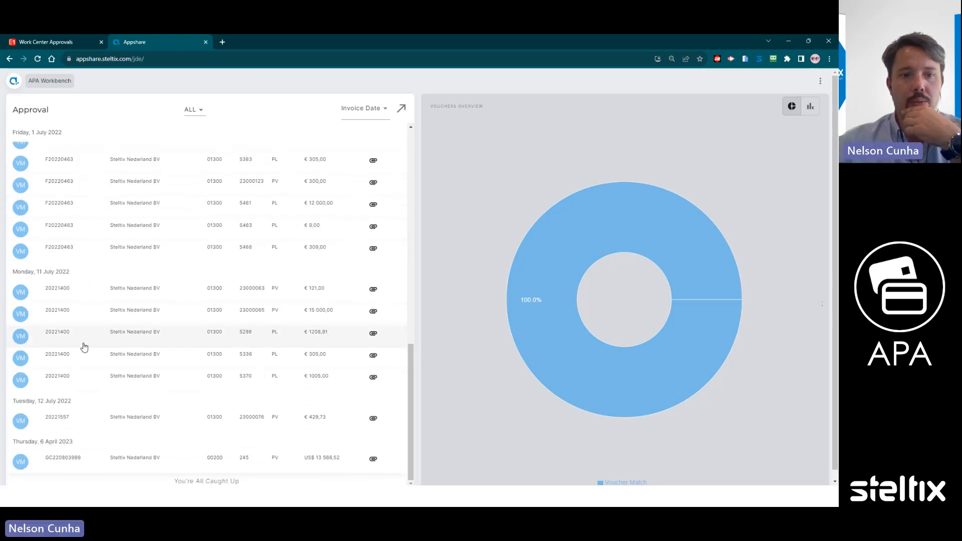
left_click(92, 461)
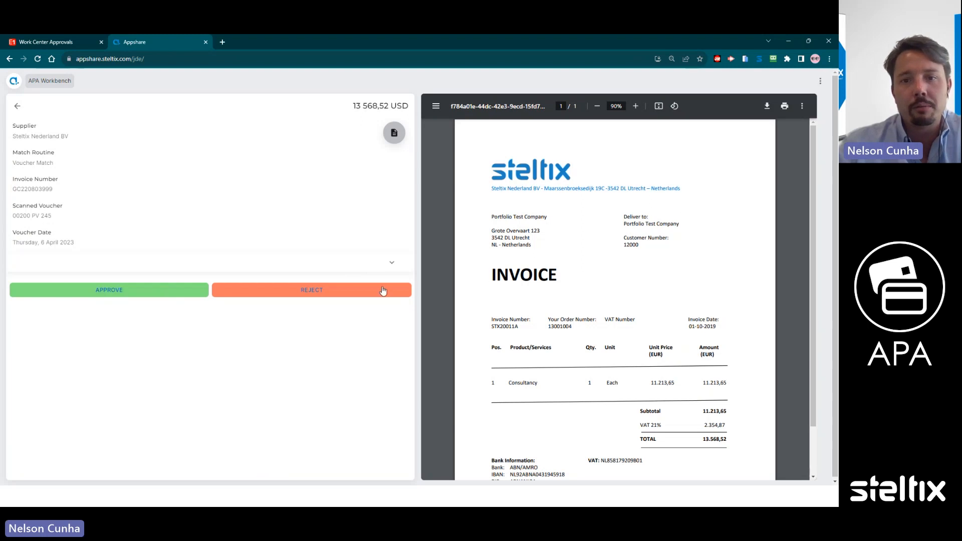
left_click(389, 266)
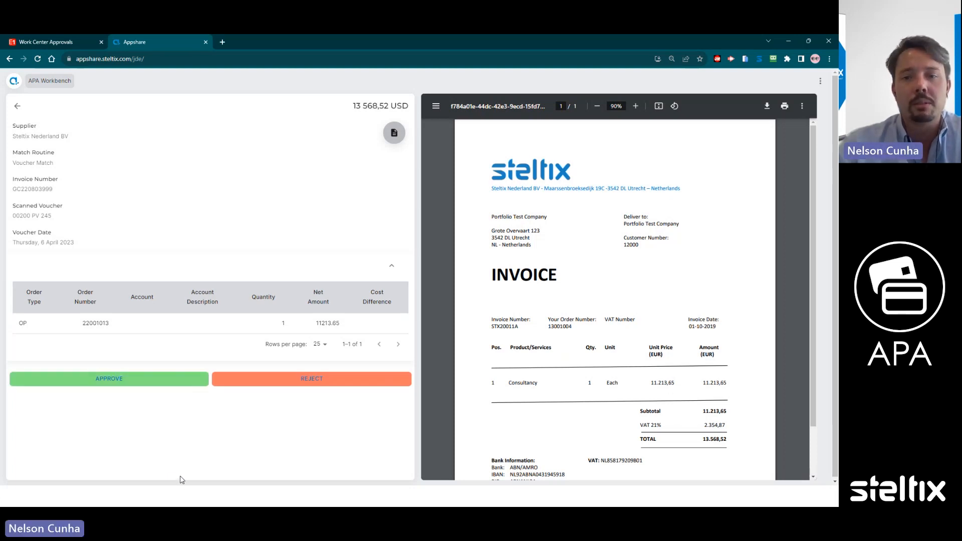
Return to Work Center Approvals in JD Edwards and switch to the presentation's Steltix APA - Flow slide.
left_click(85, 43)
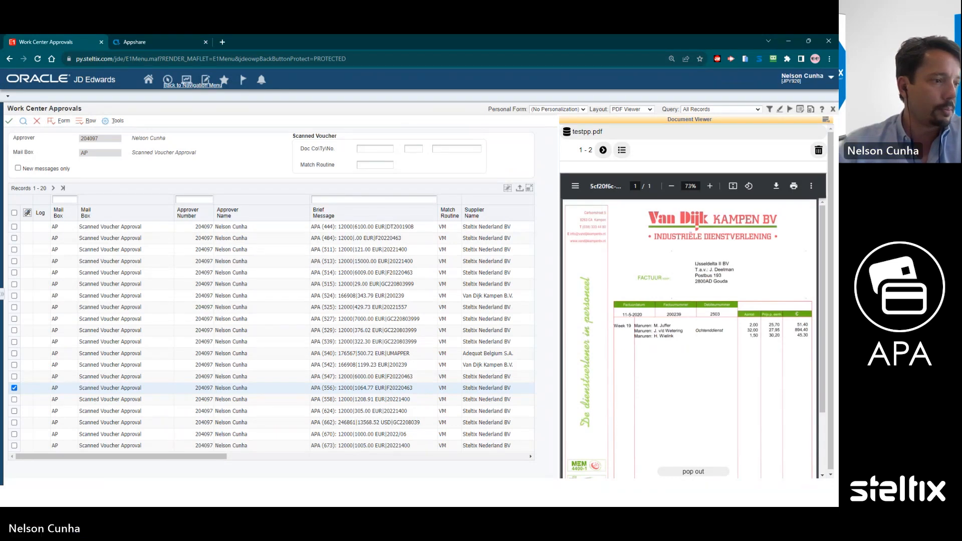
key("alt+Tab")
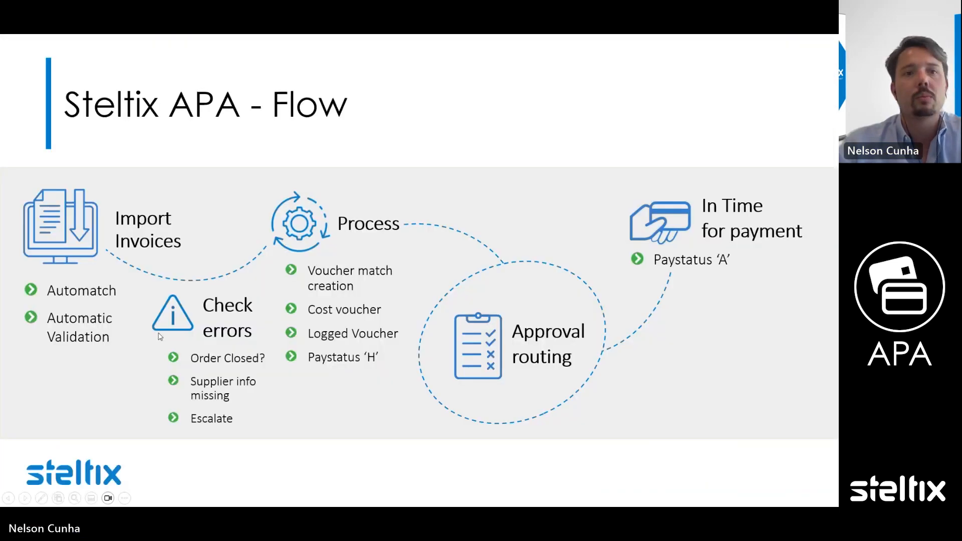